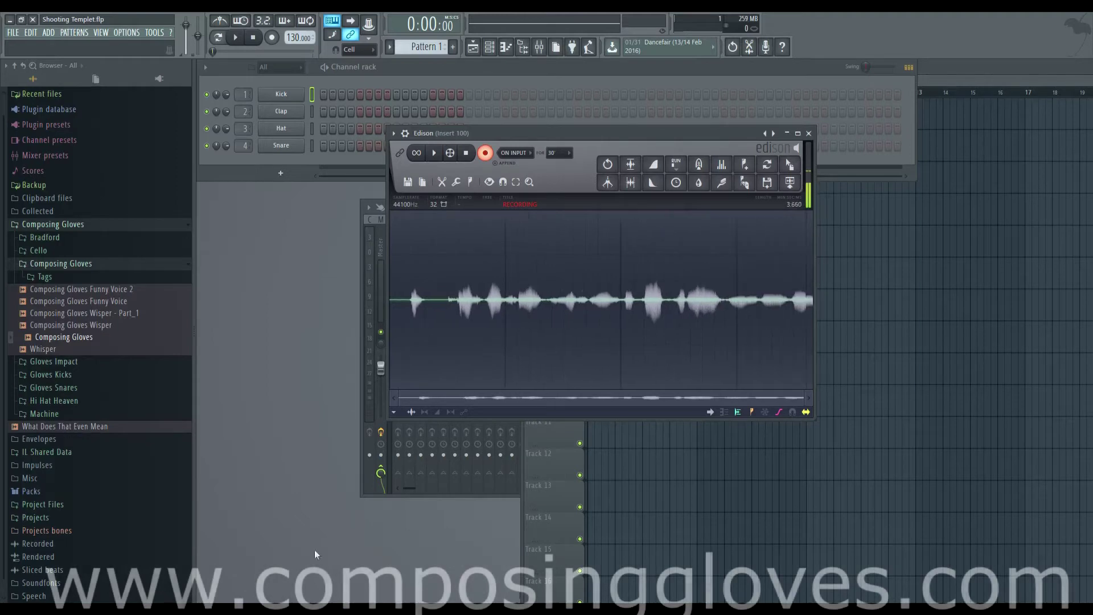
# - Bring the Default synth window to the front, lower sub-harmonic 1 to its minimum and play a test note
pyautogui.click(181, 545)
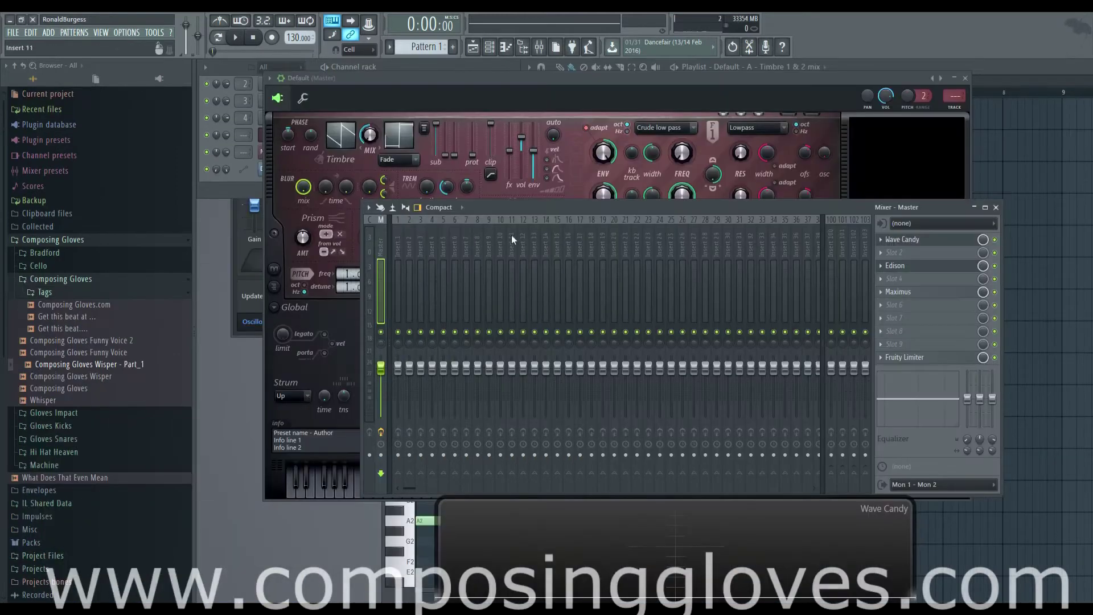
pyautogui.click(545, 87)
pyautogui.moveTo(437, 124); pyautogui.dragTo(436, 155)
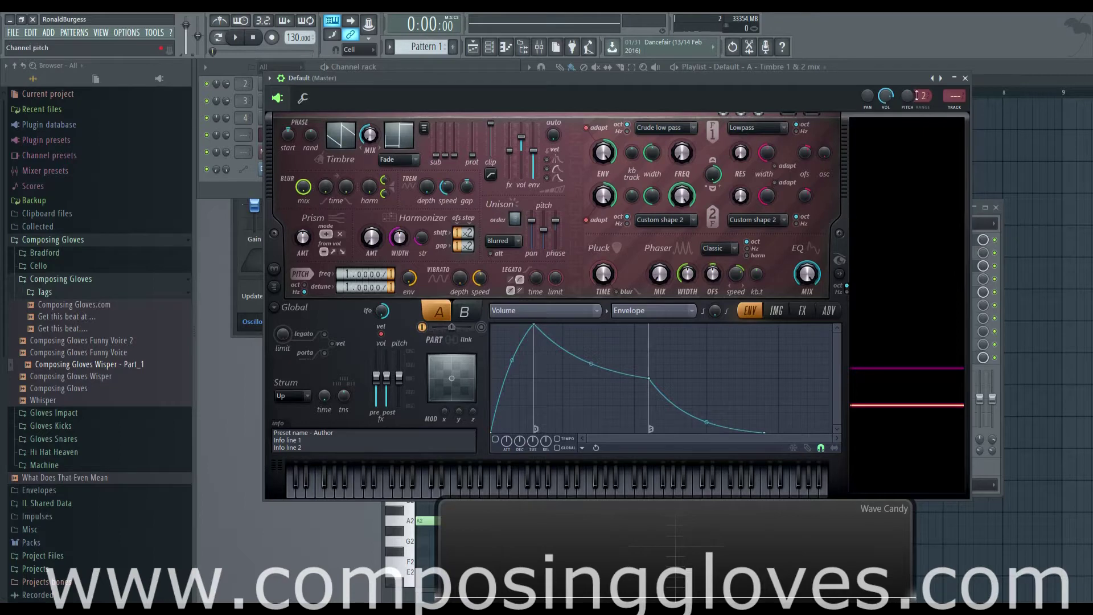
pyautogui.rightClick(942, 81)
pyautogui.click(960, 242)
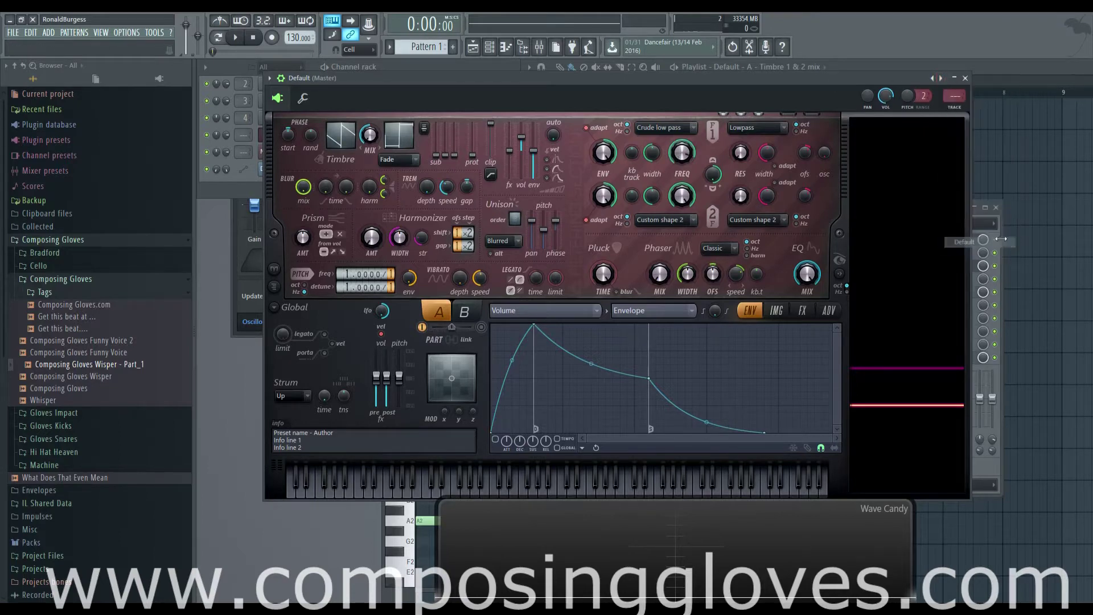
pyautogui.press('c')
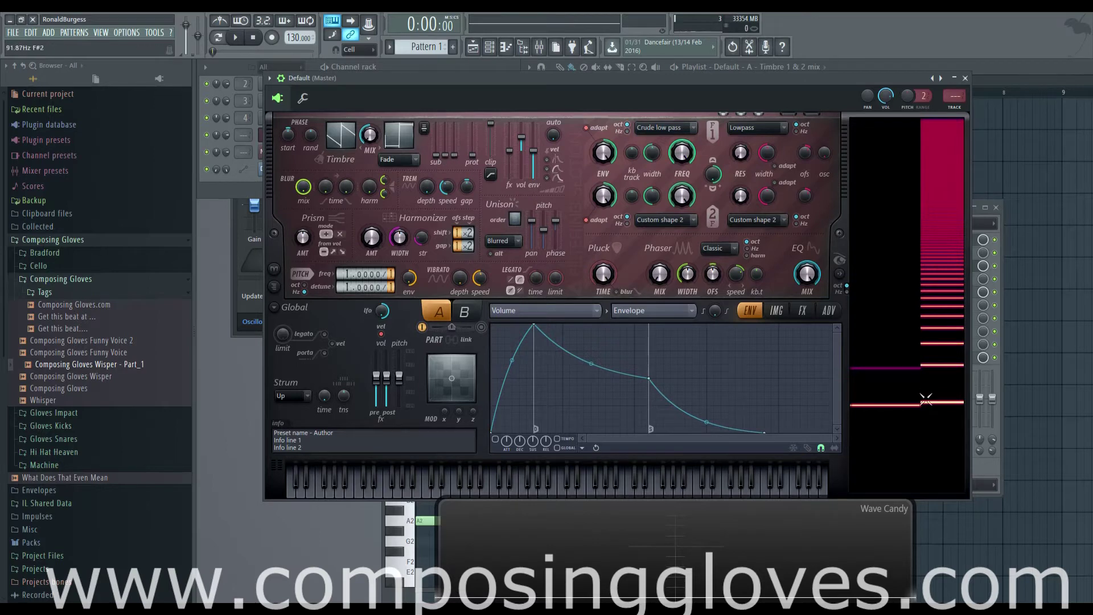
# - Sweep sub-harmonic 1 up and down to compare its effect on the spectrogram, ending at its maximum
pyautogui.moveTo(438, 157); pyautogui.dragTo(440, 129)
pyautogui.click(937, 456)
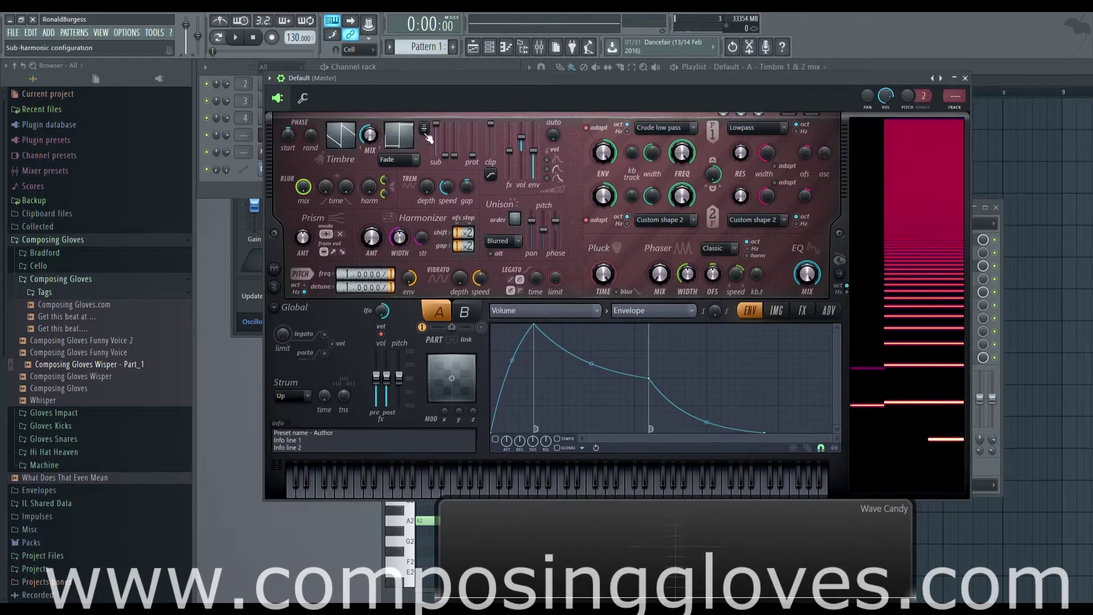
pyautogui.moveTo(441, 157)
pyautogui.mouseDown()
pyautogui.moveTo(436, 127)
pyautogui.moveTo(439, 155)
pyautogui.mouseUp()
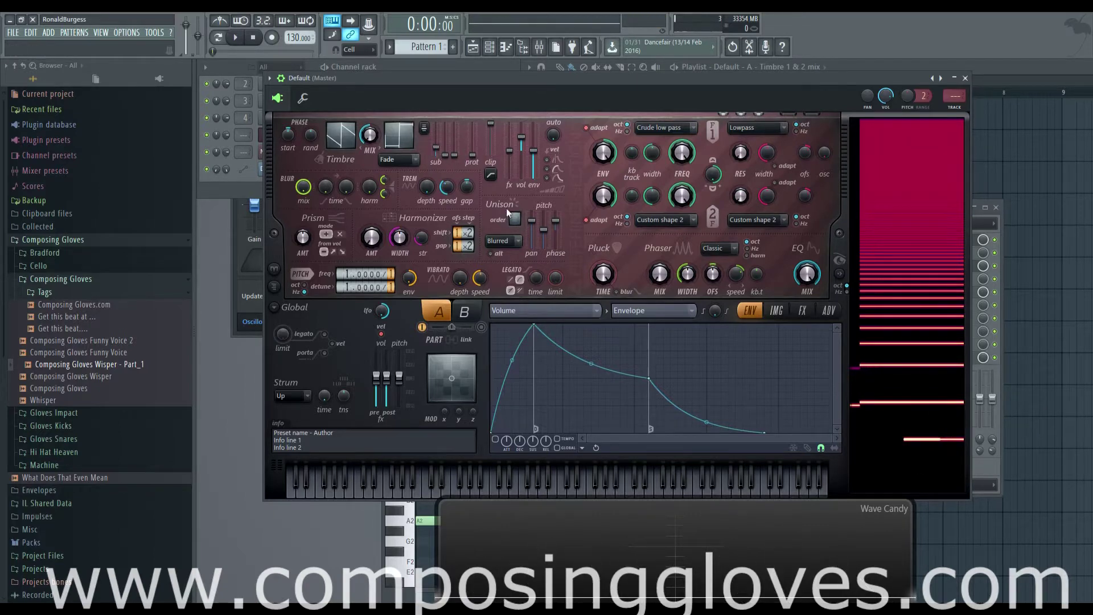
pyautogui.moveTo(437, 149); pyautogui.dragTo(437, 123)
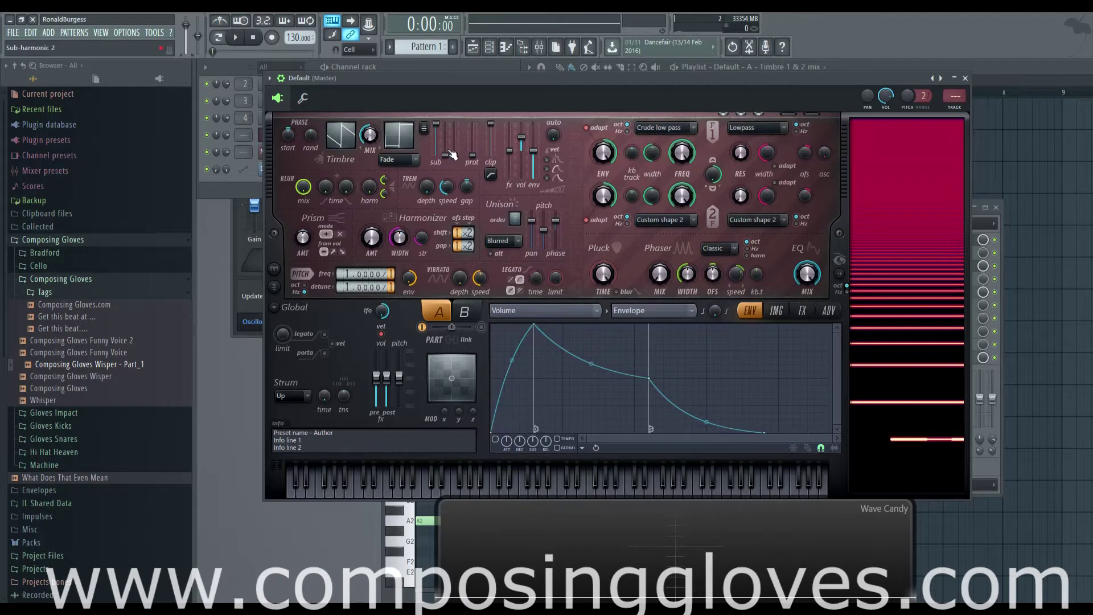
# - Set the sub-harmonic configuration to Below fundamental and raise sub-harmonics 2 and 3 to their maximum
pyautogui.click(424, 129)
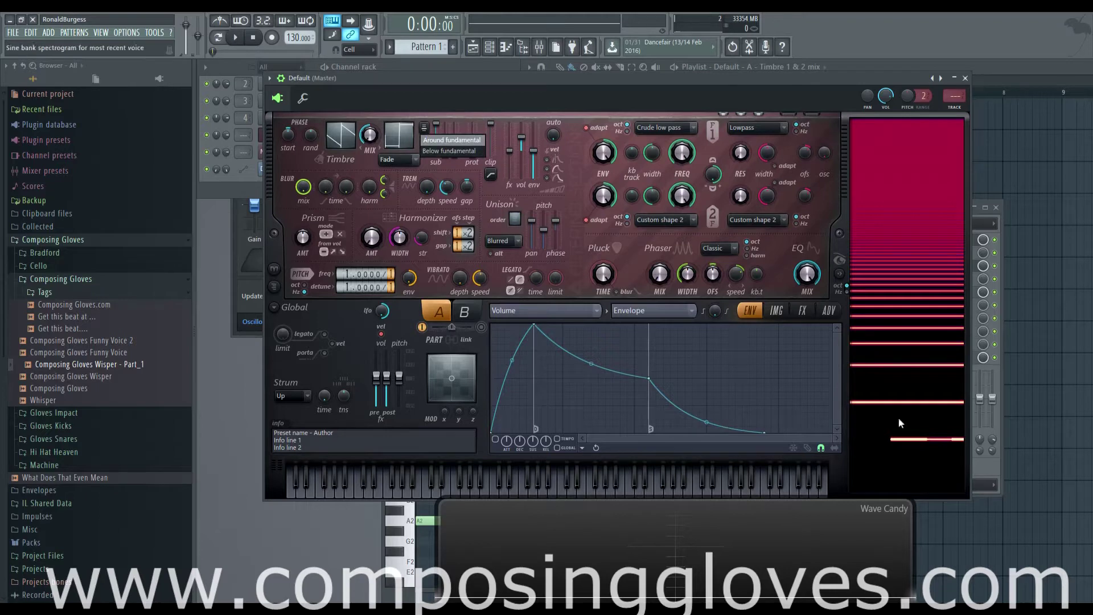
pyautogui.click(451, 153)
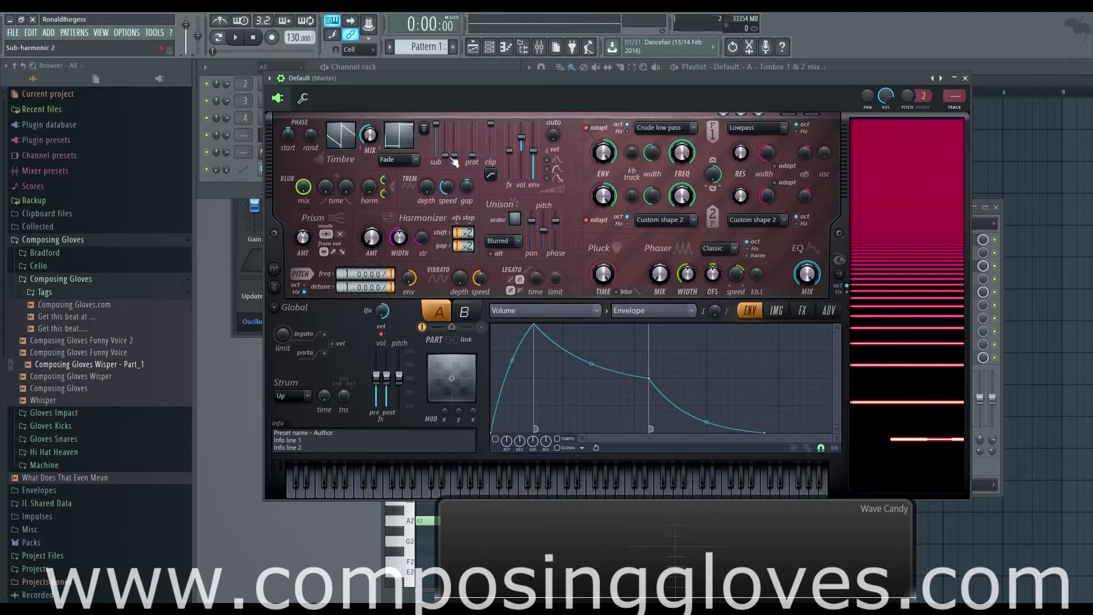
pyautogui.moveTo(445, 155); pyautogui.dragTo(455, 122)
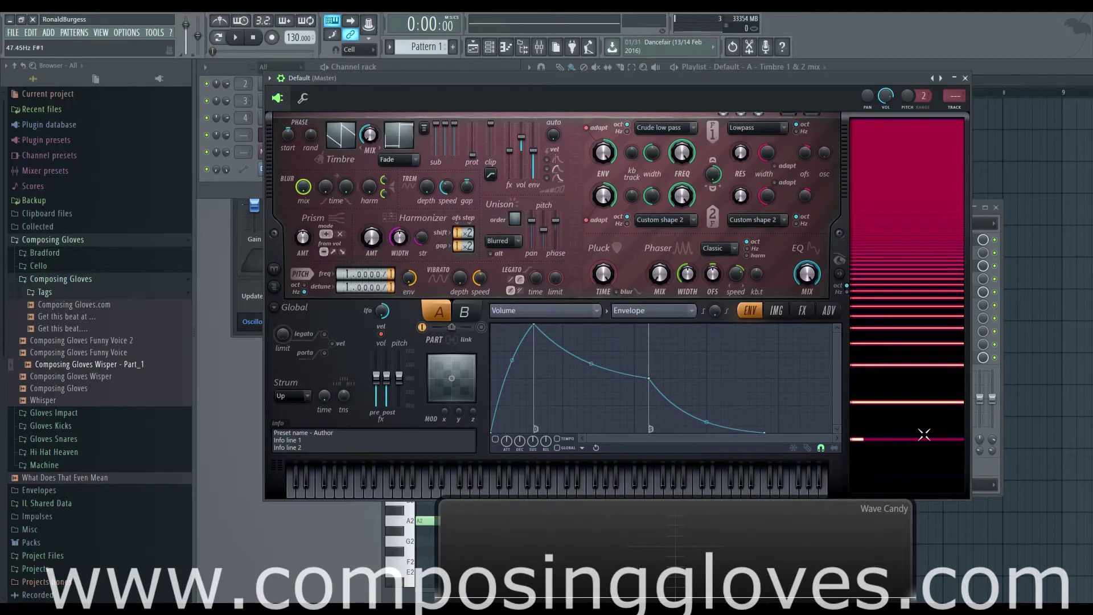
# - Lower sub-harmonics 2 and 3 to their minimum and set the sub-harmonic configuration to Around fundamental
pyautogui.moveTo(454, 127); pyautogui.dragTo(447, 155)
pyautogui.click(424, 128)
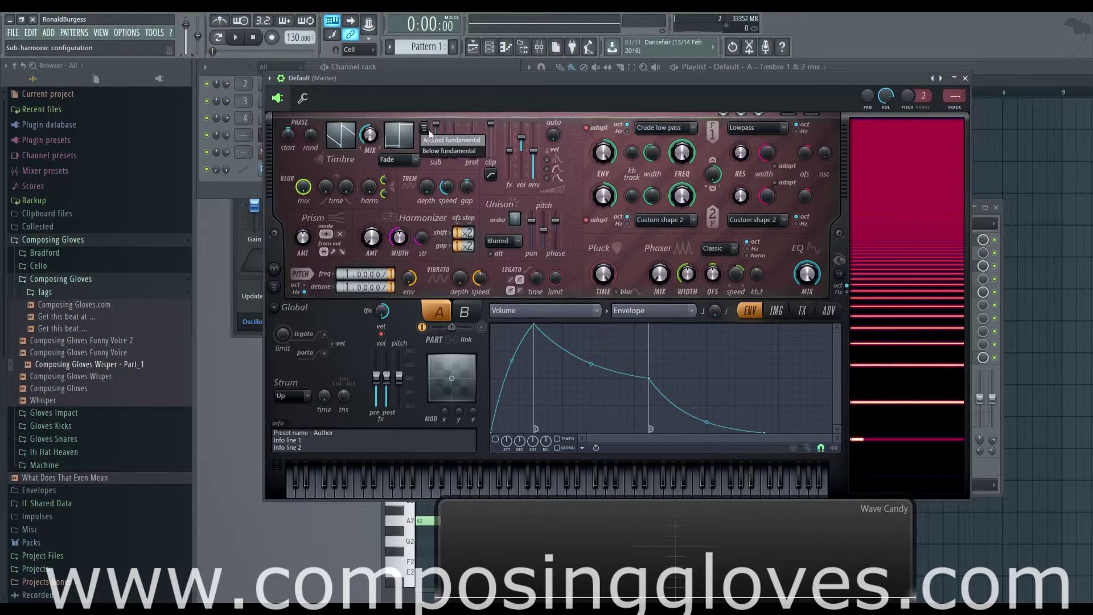
pyautogui.click(447, 140)
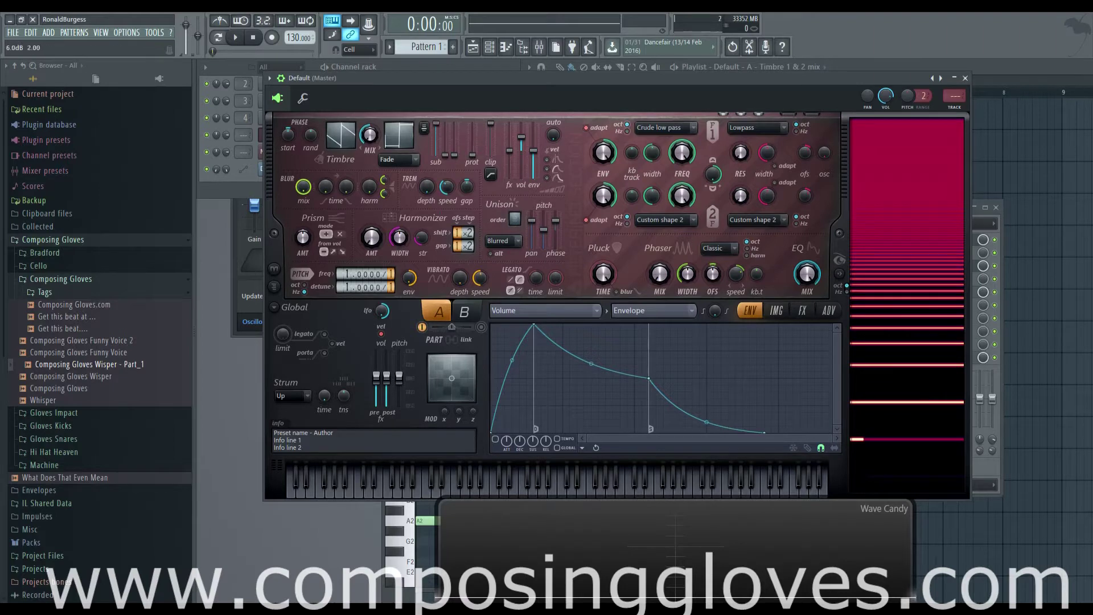
# - Try sub-harmonics 2 and 3 at their maximum with the Around fundamental configuration, and return both to minimum
pyautogui.moveTo(447, 156); pyautogui.dragTo(448, 124)
pyautogui.moveTo(457, 157); pyautogui.dragTo(459, 128)
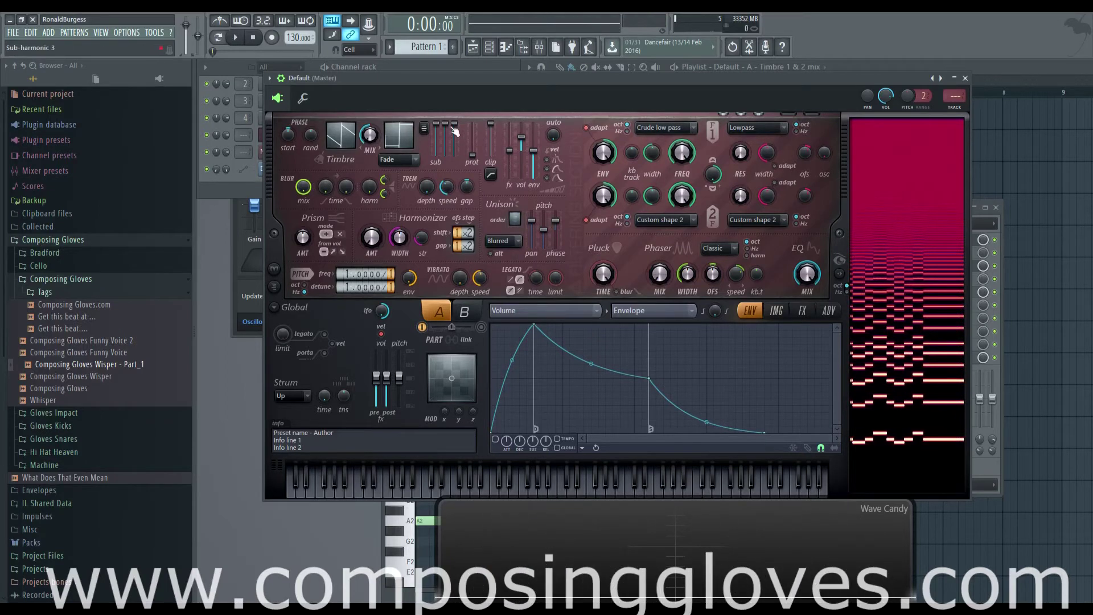
pyautogui.moveTo(455, 131); pyautogui.dragTo(445, 155)
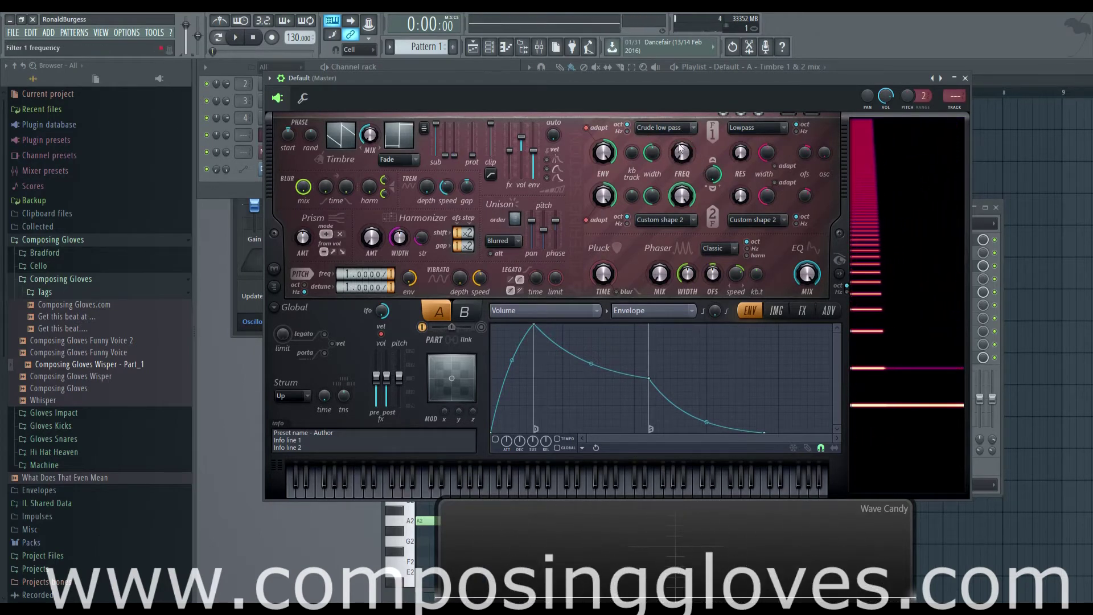
# - Inspect the root note in the synth's channel settings and return to its main editor
pyautogui.click(302, 98)
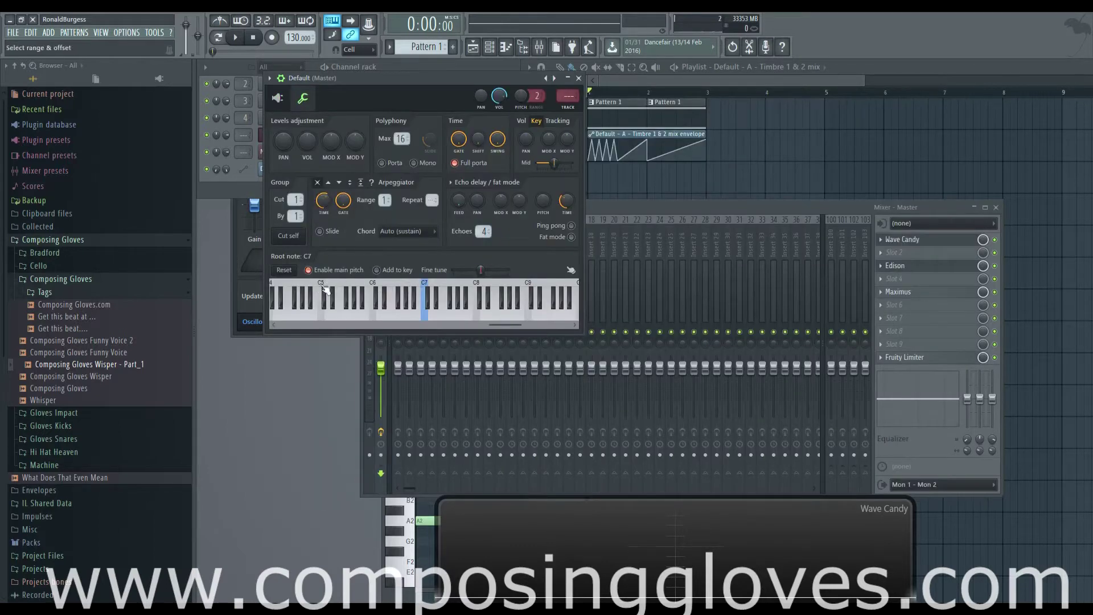
pyautogui.click(277, 98)
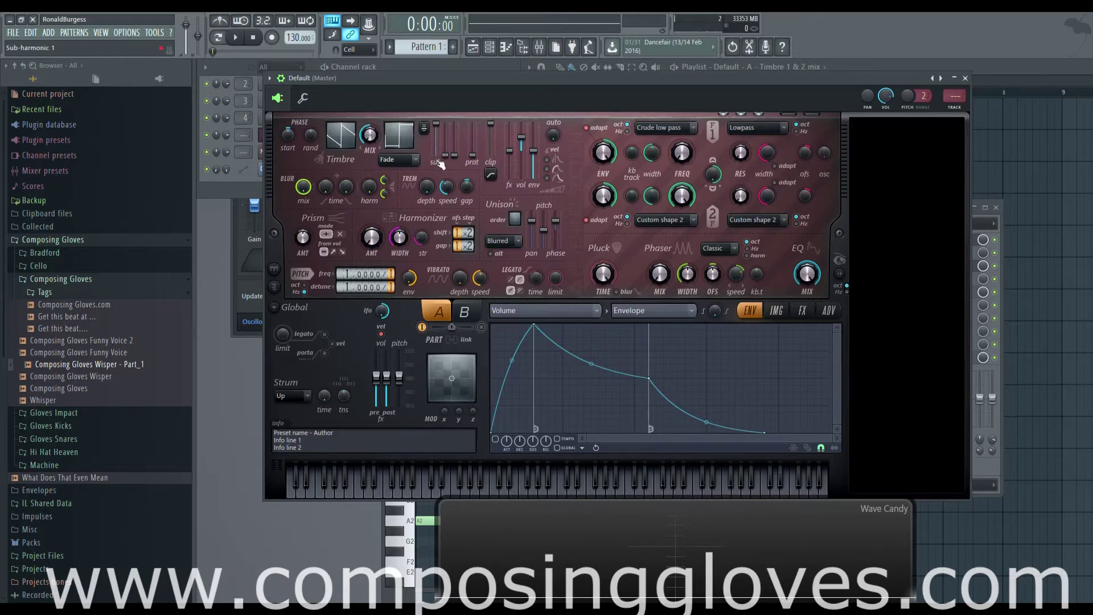
# - Try the synth's prot slider at 56% on a played note and return it to minimum
pyautogui.moveTo(472, 155); pyautogui.dragTo(473, 137)
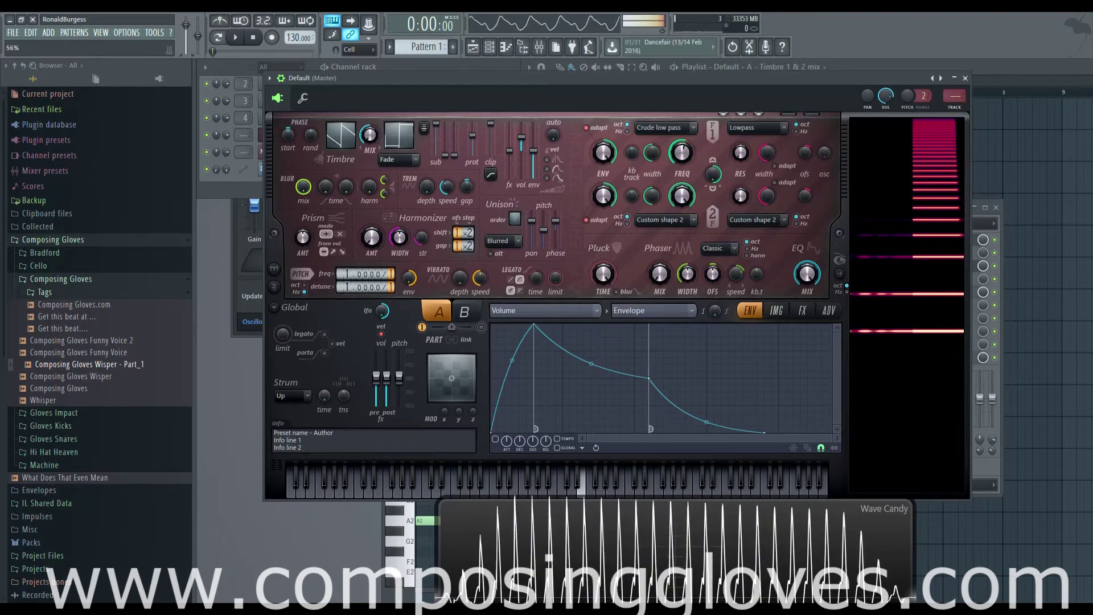
pyautogui.moveTo(472, 134); pyautogui.dragTo(472, 155)
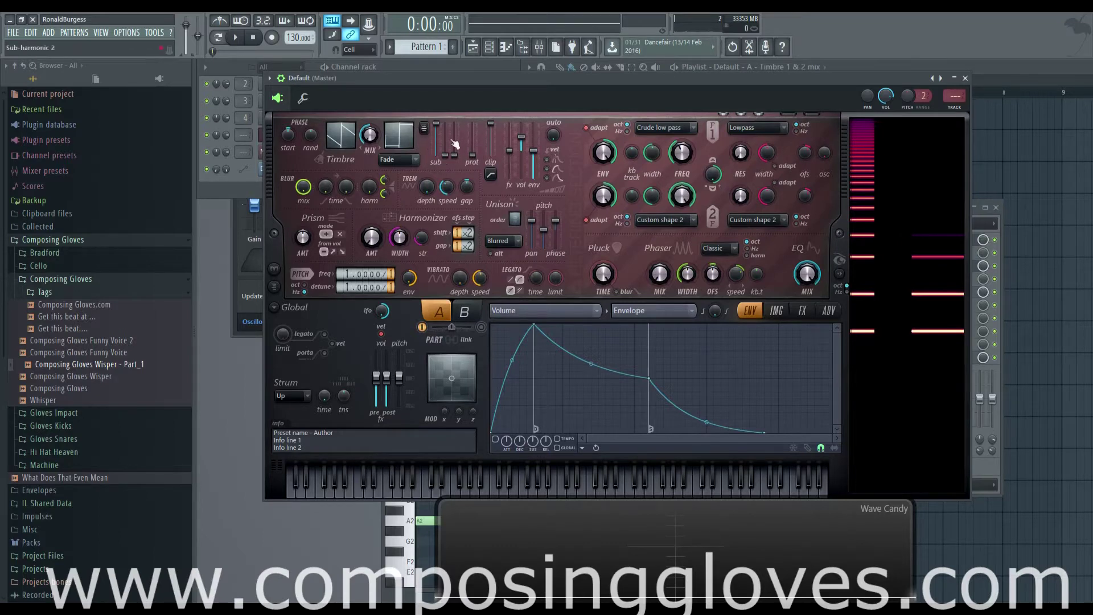
pyautogui.moveTo(472, 155); pyautogui.dragTo(491, 123)
# - View the Maximus effect on the master mixer track, close it and bring the synth back to the front
pyautogui.click(539, 46)
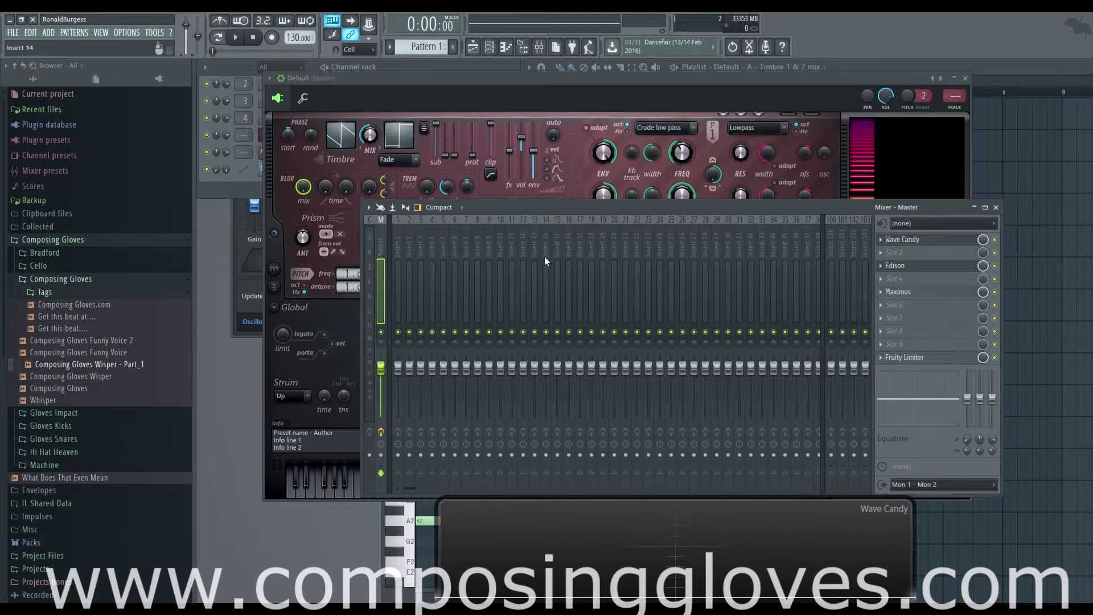
pyautogui.click(932, 292)
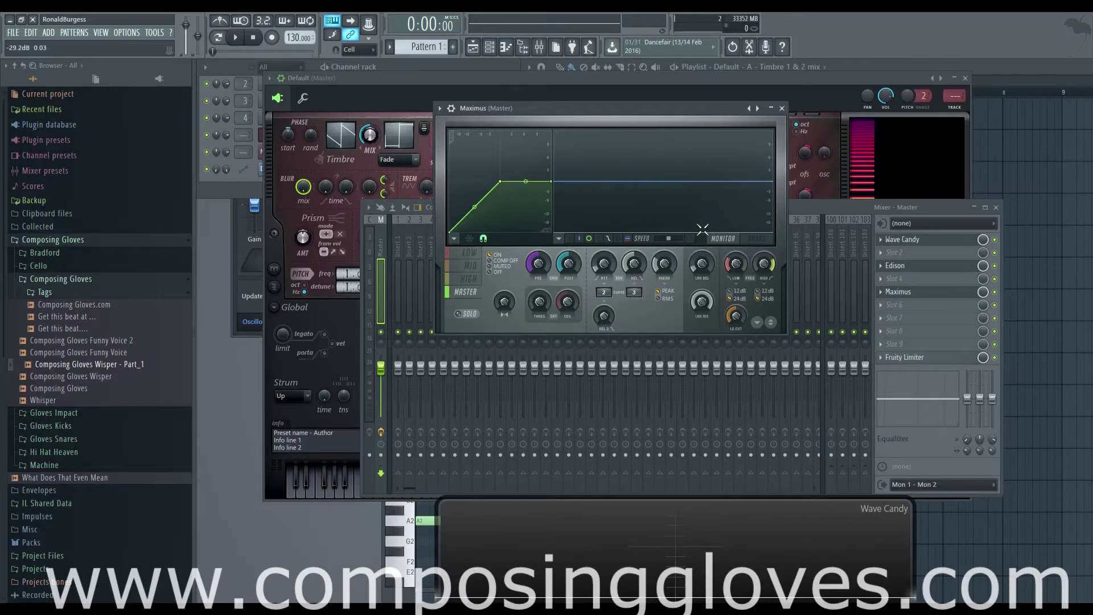
pyautogui.click(782, 108)
pyautogui.click(651, 83)
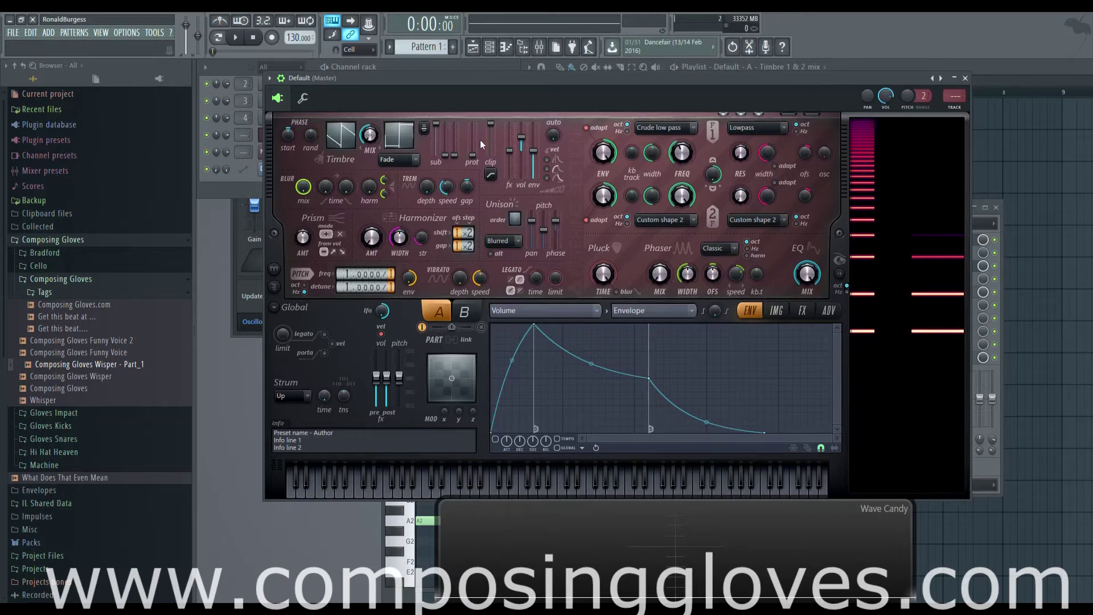
# - Set the synth's clipping mode to High threshold
pyautogui.click(491, 174)
pyautogui.click(512, 183)
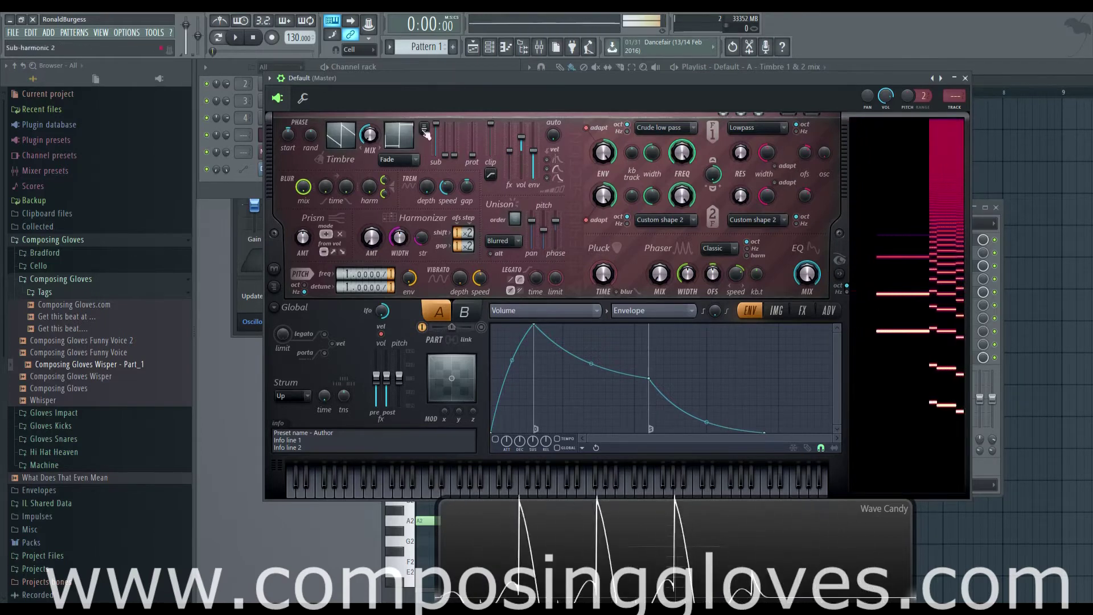
pyautogui.click(490, 174)
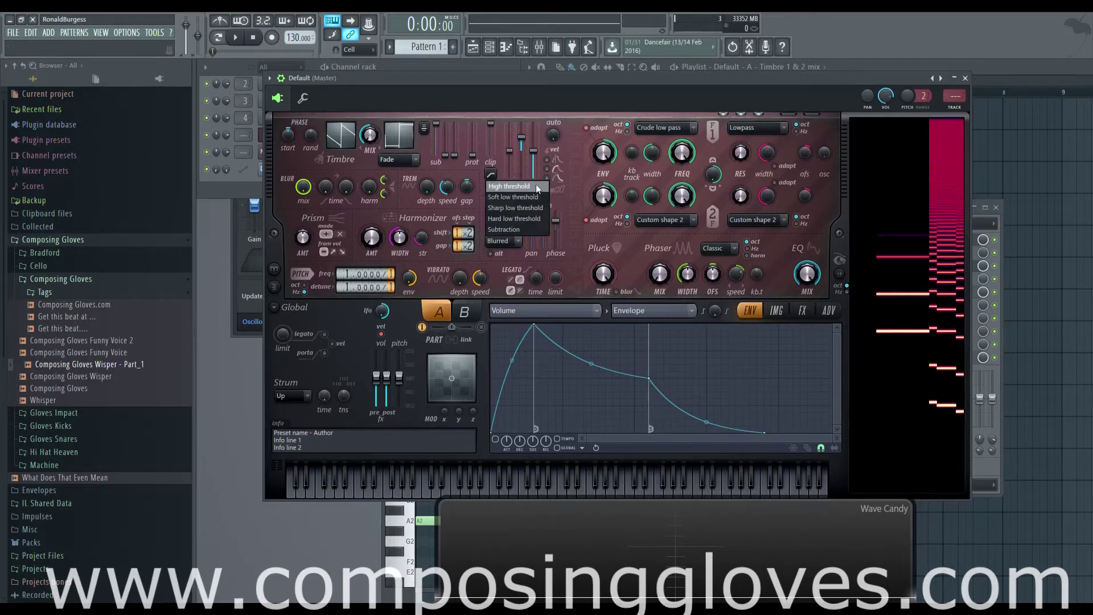
pyautogui.click(534, 187)
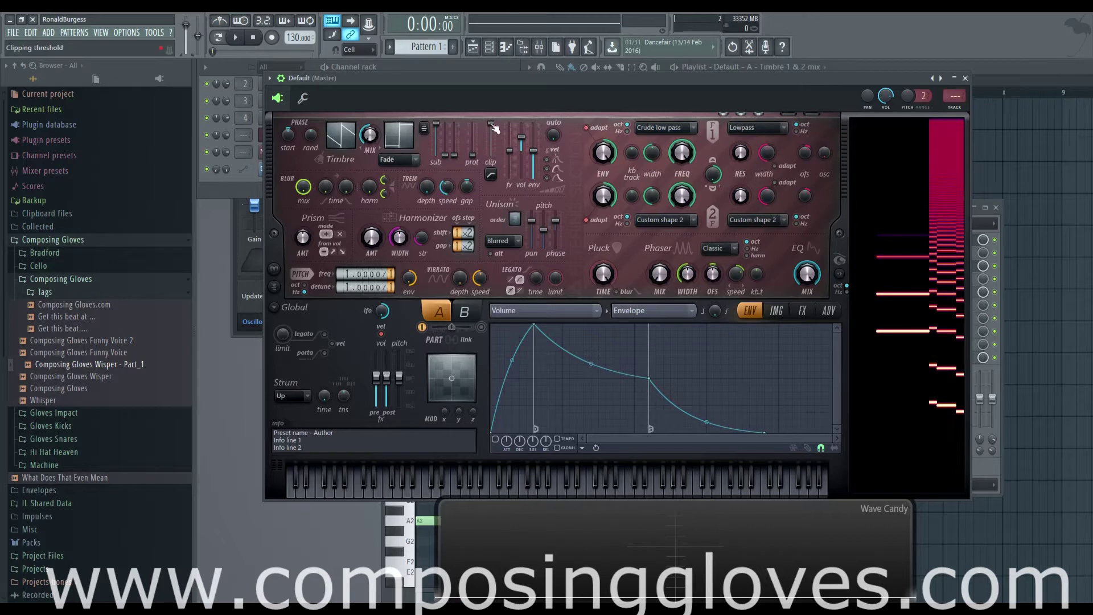
# - Lower the clipping threshold to about -74.8 dB in High threshold mode while playing test notes
pyautogui.moveTo(493, 125); pyautogui.dragTo(490, 149)
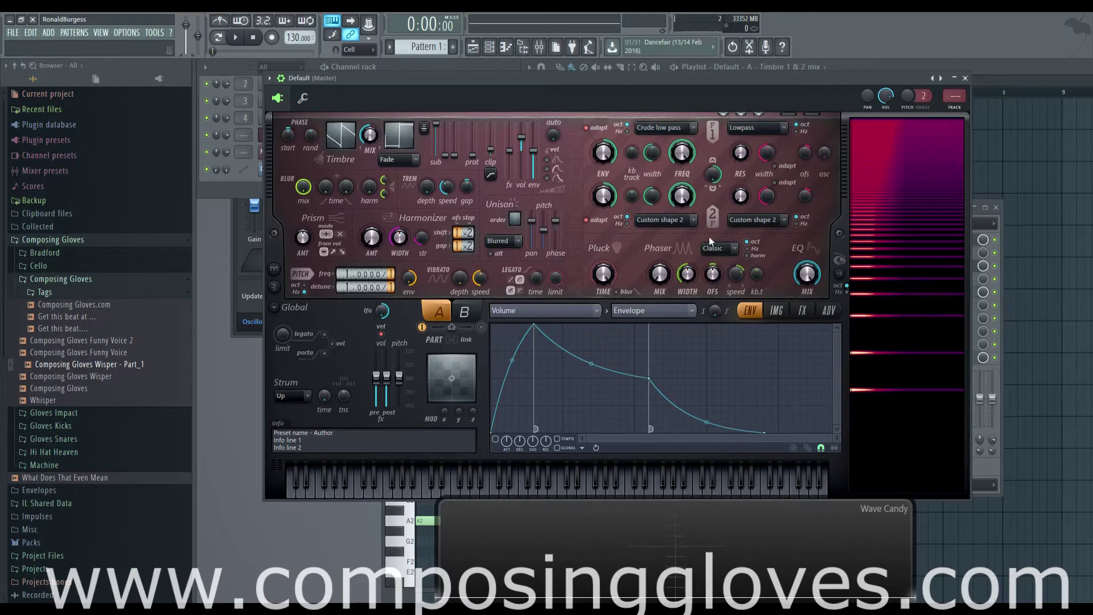
pyautogui.press('b')
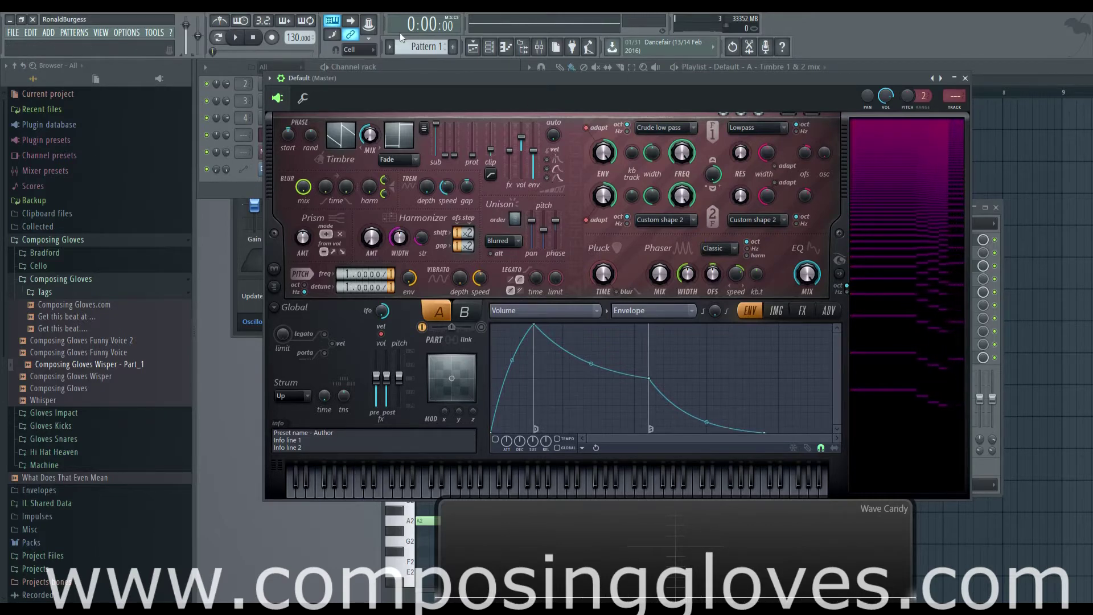
pyautogui.moveTo(491, 145); pyautogui.dragTo(495, 171)
pyautogui.press('t')
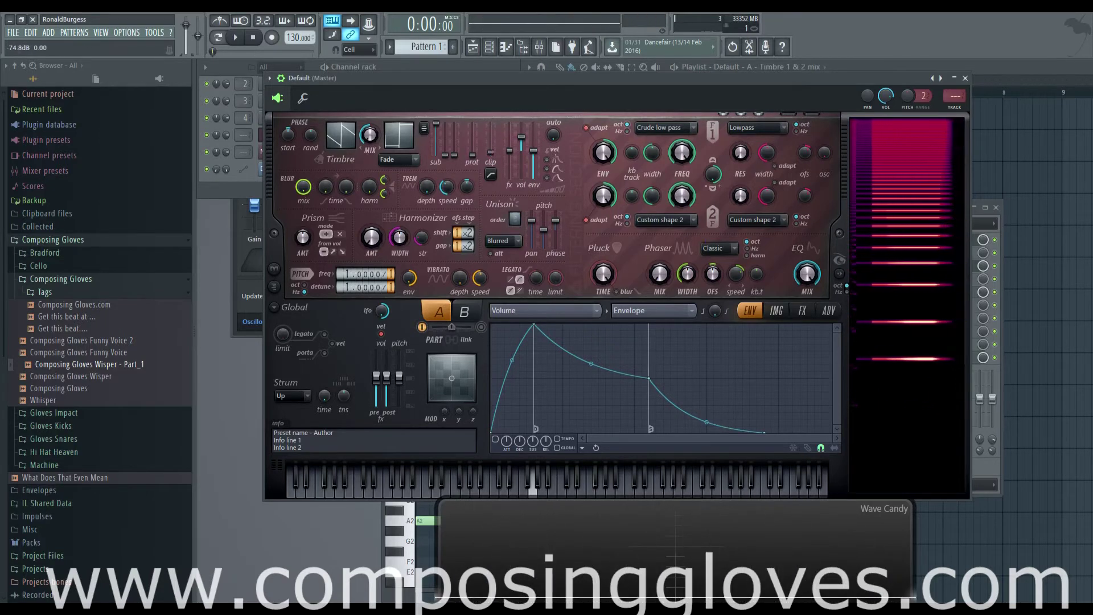
# - Set the clipping mode to Soft low threshold and sweep the clipping threshold while playing a test note
pyautogui.click(492, 172)
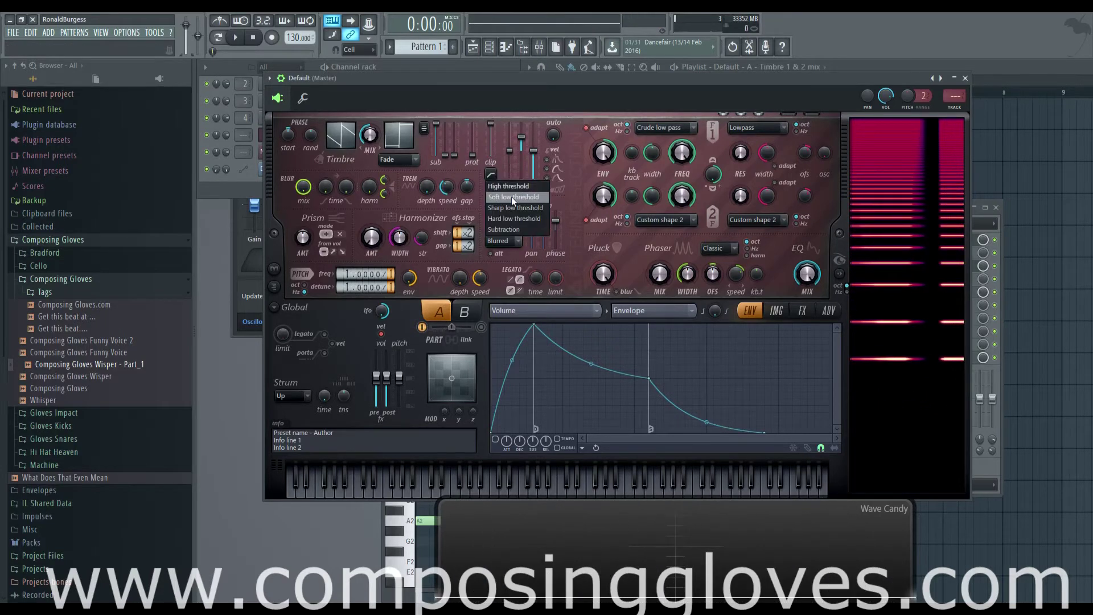
pyautogui.click(512, 196)
pyautogui.moveTo(491, 124)
pyautogui.mouseDown()
pyautogui.moveTo(494, 161)
pyautogui.moveTo(494, 128)
pyautogui.mouseUp()
pyautogui.press('t')
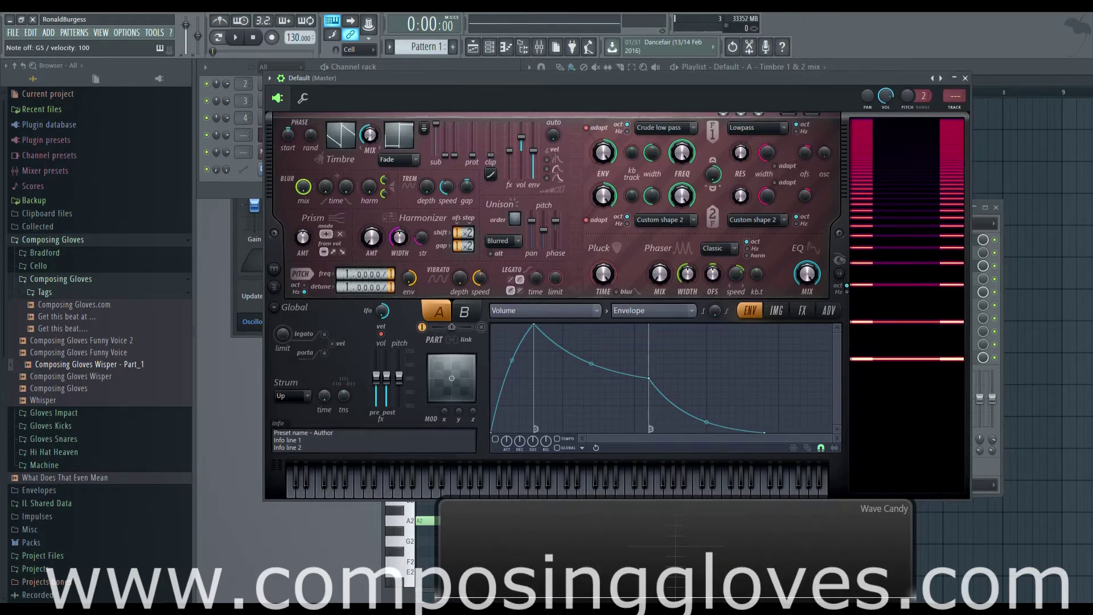
# - Set the clipping mode to Sharp low threshold and try the clipping threshold at about 0.2 dB
pyautogui.click(491, 174)
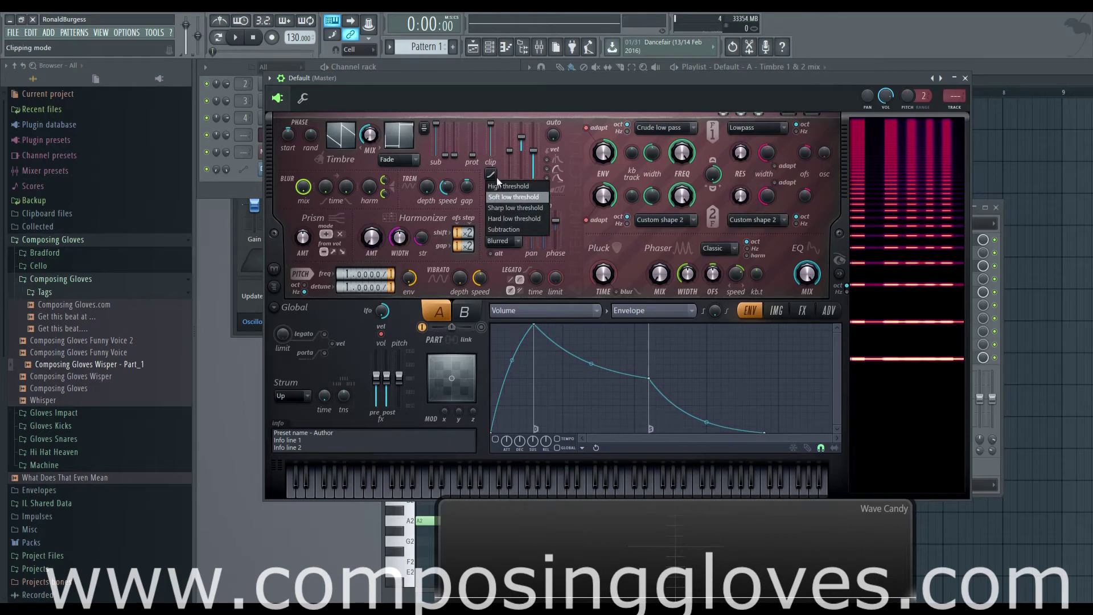
pyautogui.click(510, 208)
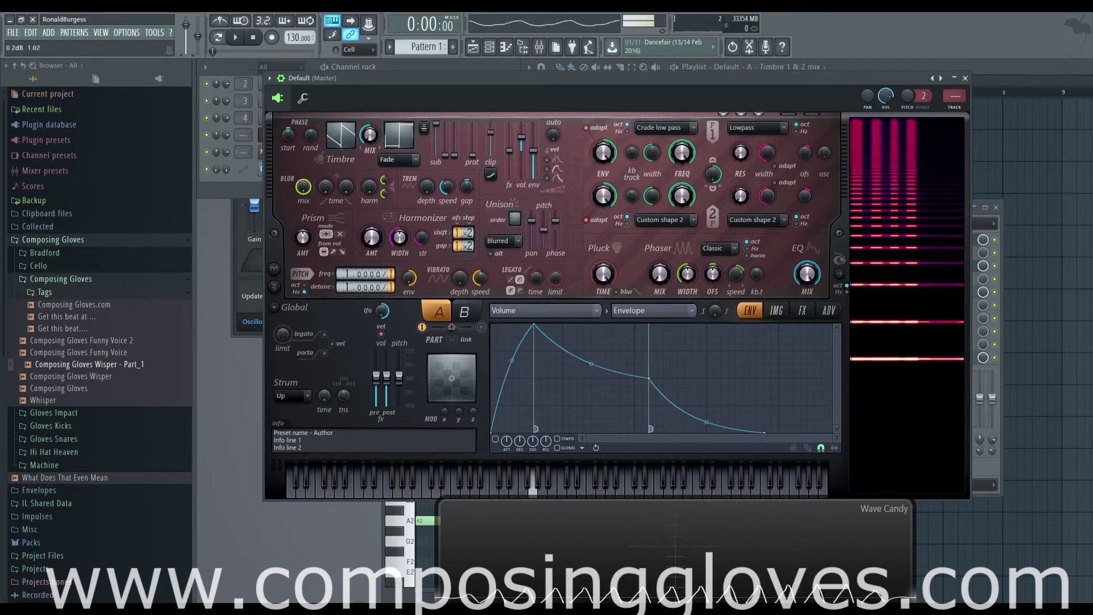
# - Set the clipping mode to Hard low threshold and sweep the clipping threshold while playing notes
pyautogui.click(491, 174)
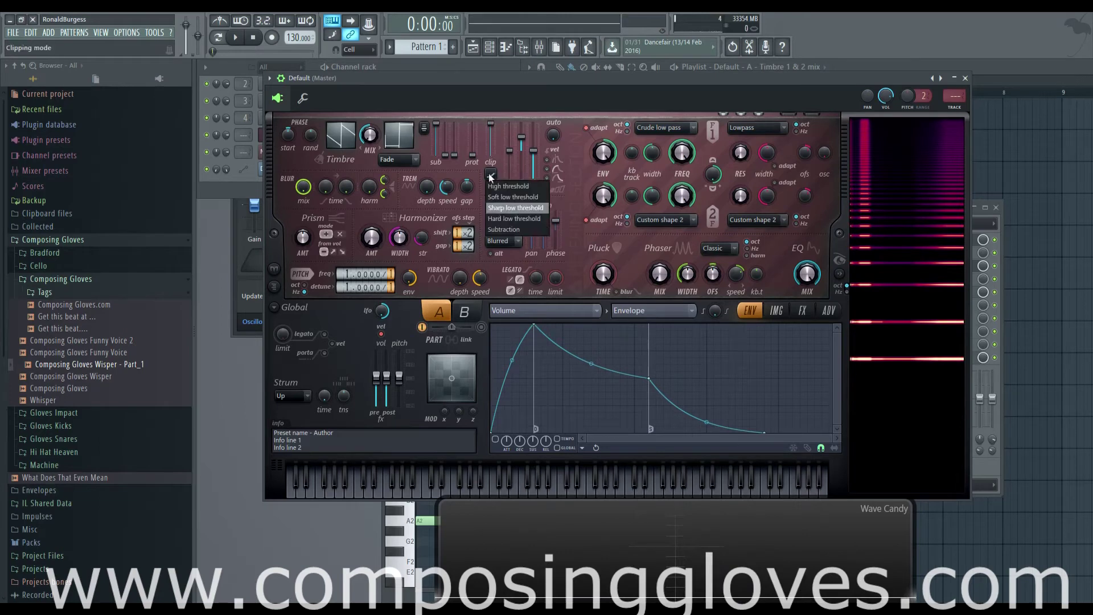
pyautogui.click(511, 220)
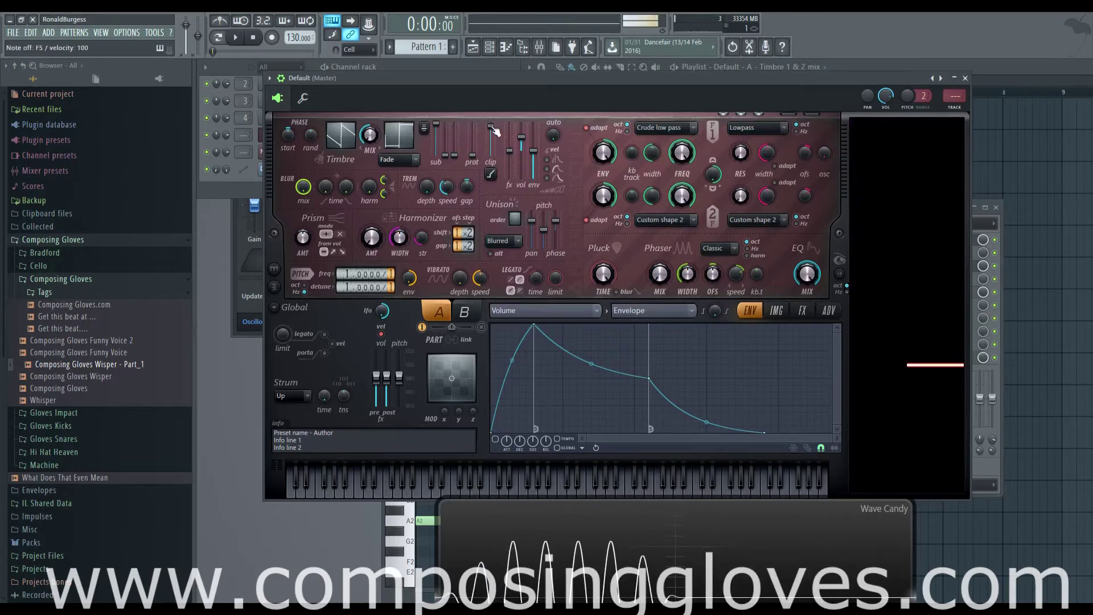
pyautogui.moveTo(491, 126)
pyautogui.mouseDown()
pyautogui.moveTo(491, 162)
pyautogui.moveTo(493, 126)
pyautogui.mouseUp()
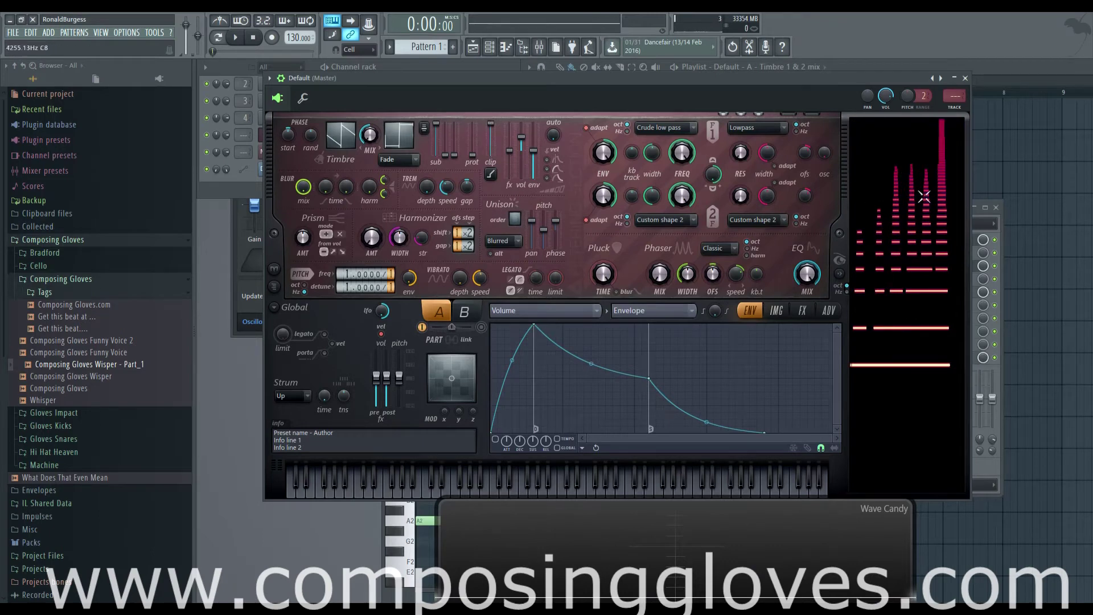
# - Set the clipping mode to Subtraction and play test notes with it
pyautogui.click(491, 173)
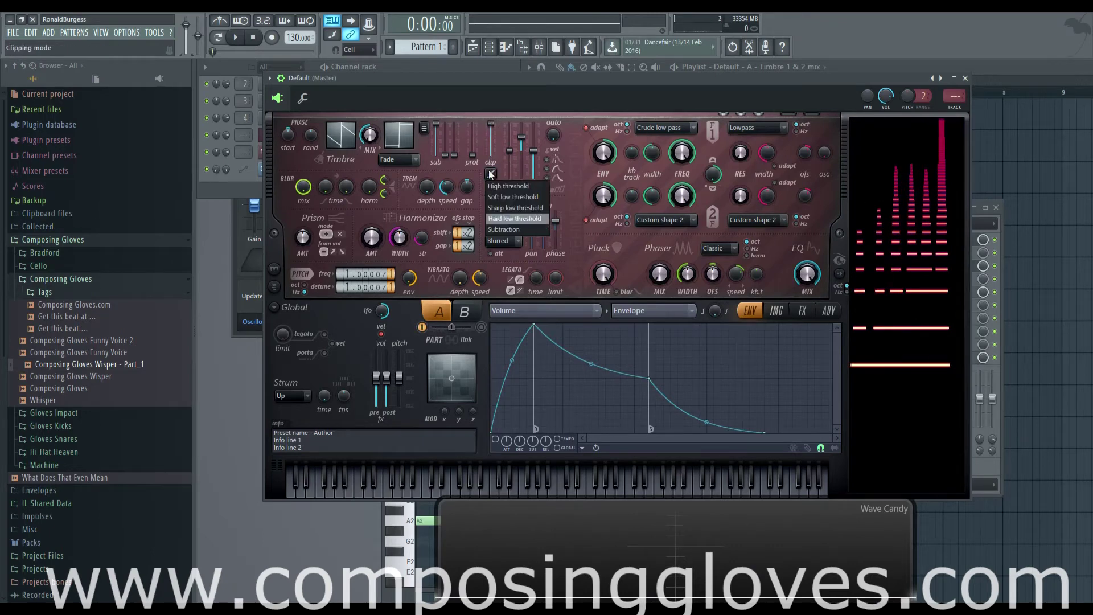
pyautogui.click(525, 230)
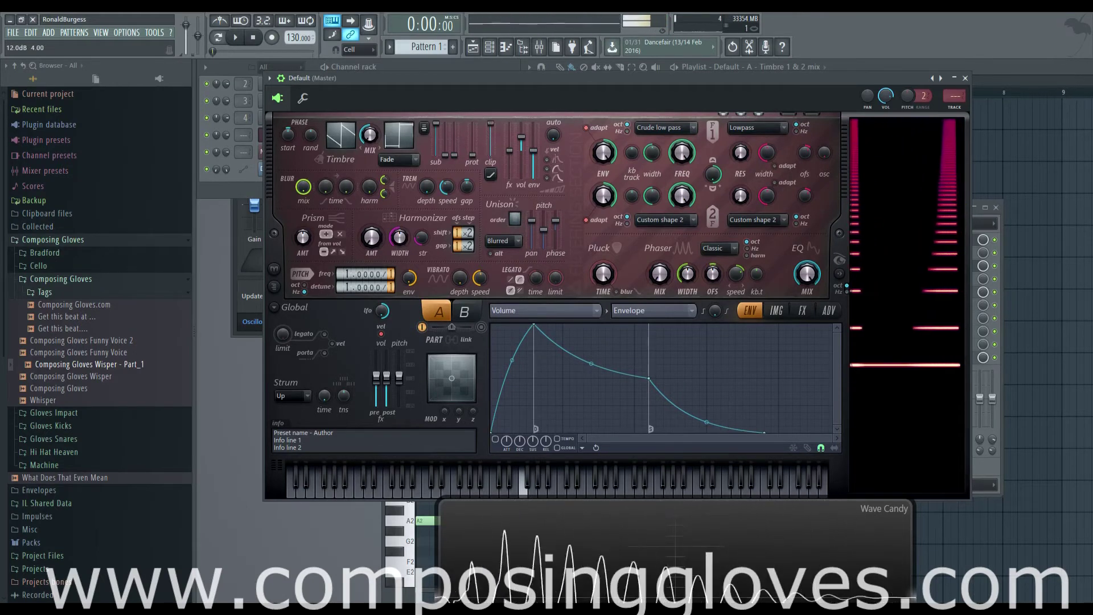
pyautogui.click(491, 174)
pyautogui.click(515, 230)
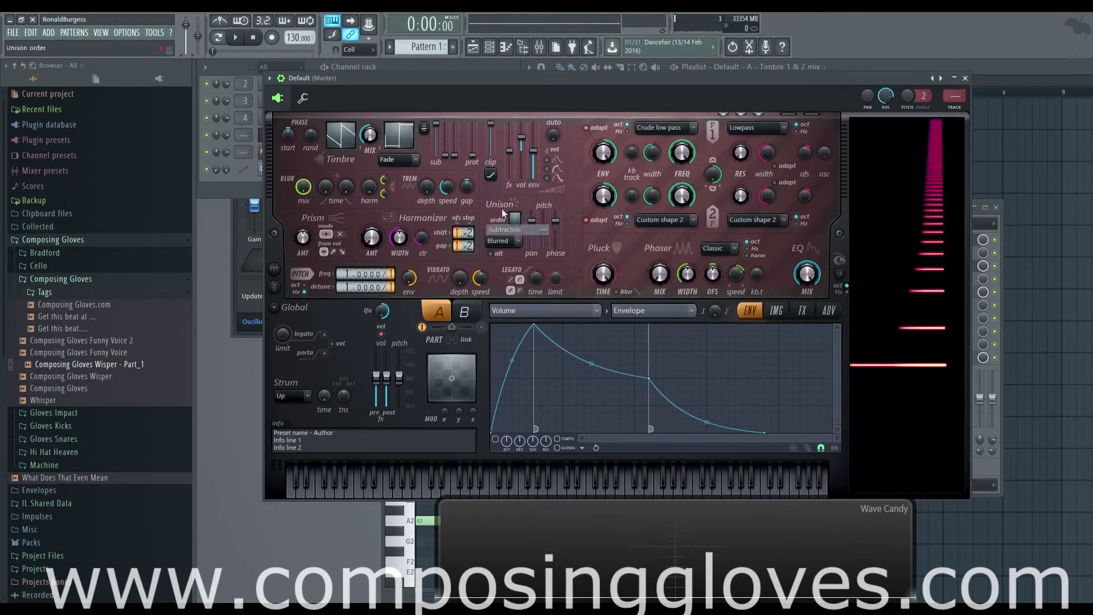
# - Set the clipping mode back to High threshold and the clipping threshold to Off
pyautogui.click(490, 176)
pyautogui.click(514, 182)
pyautogui.click(490, 123)
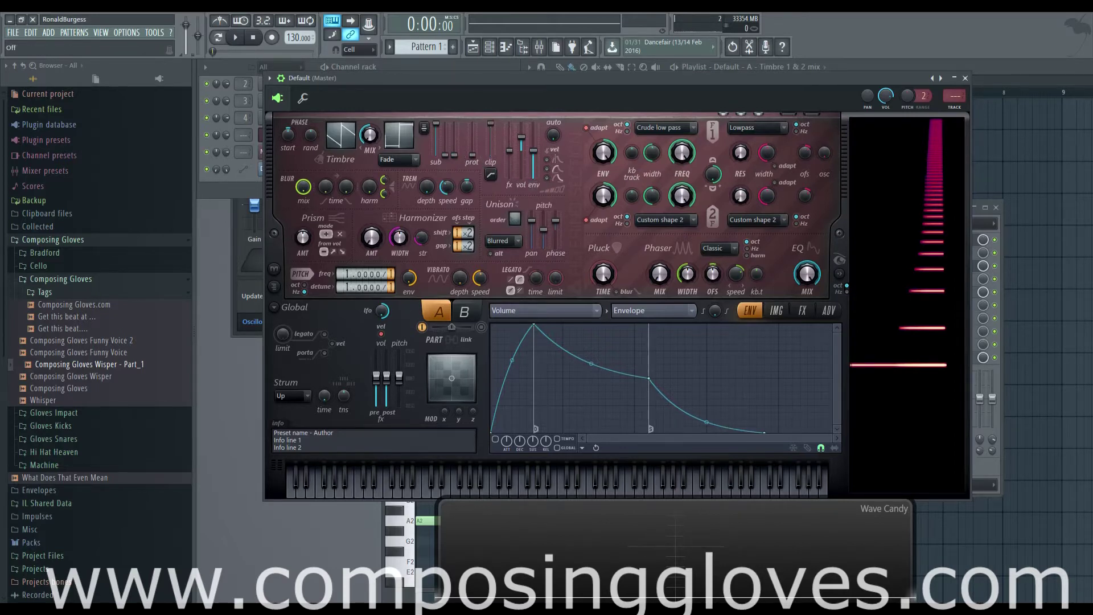
# - Switch the editor target to Harmonic phase and examine its curve across the full range of harmonics
pyautogui.click(568, 312)
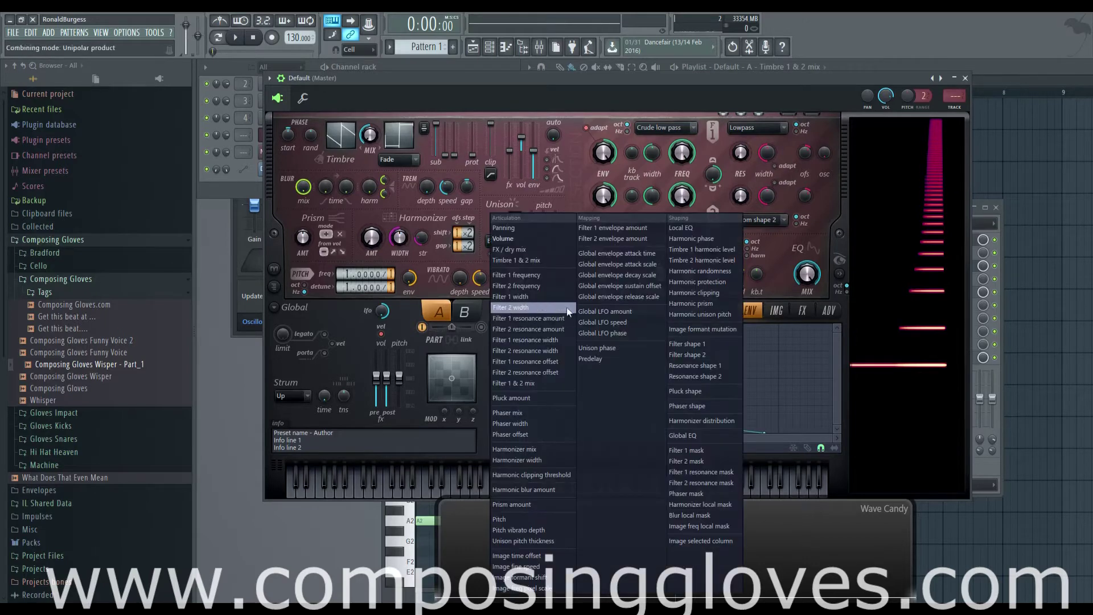
pyautogui.click(714, 238)
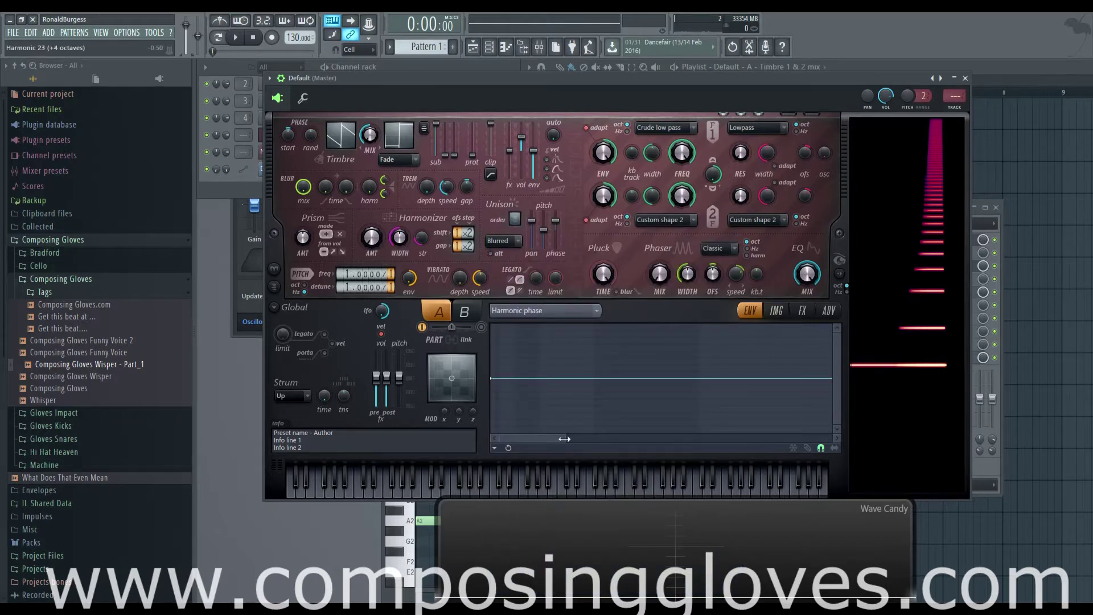
pyautogui.moveTo(564, 439); pyautogui.dragTo(832, 439)
pyautogui.moveTo(535, 440); pyautogui.dragTo(840, 439)
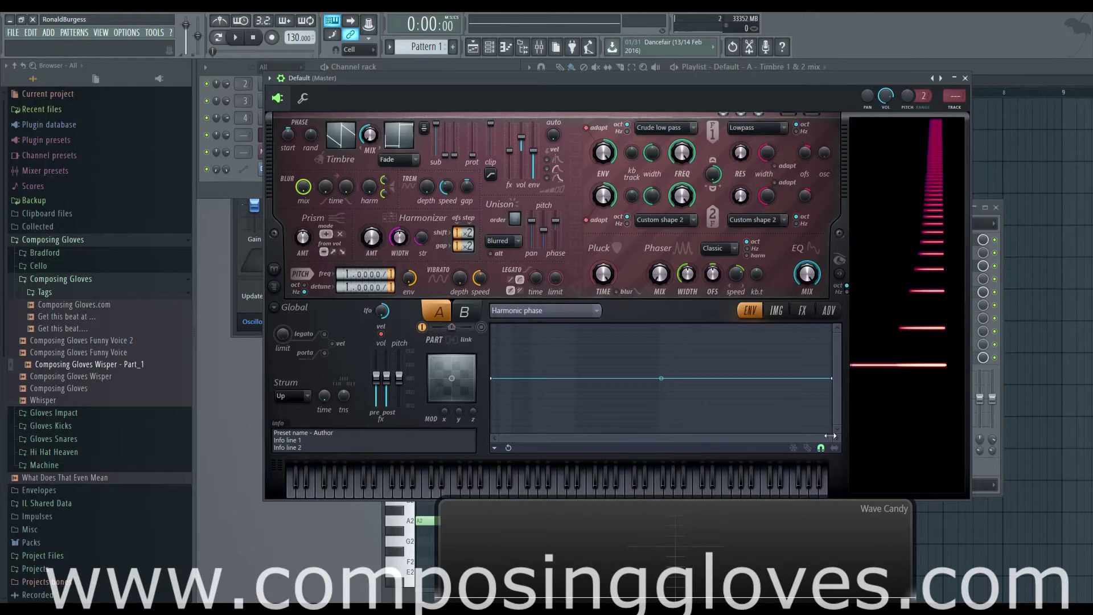
pyautogui.moveTo(830, 436); pyautogui.dragTo(506, 427)
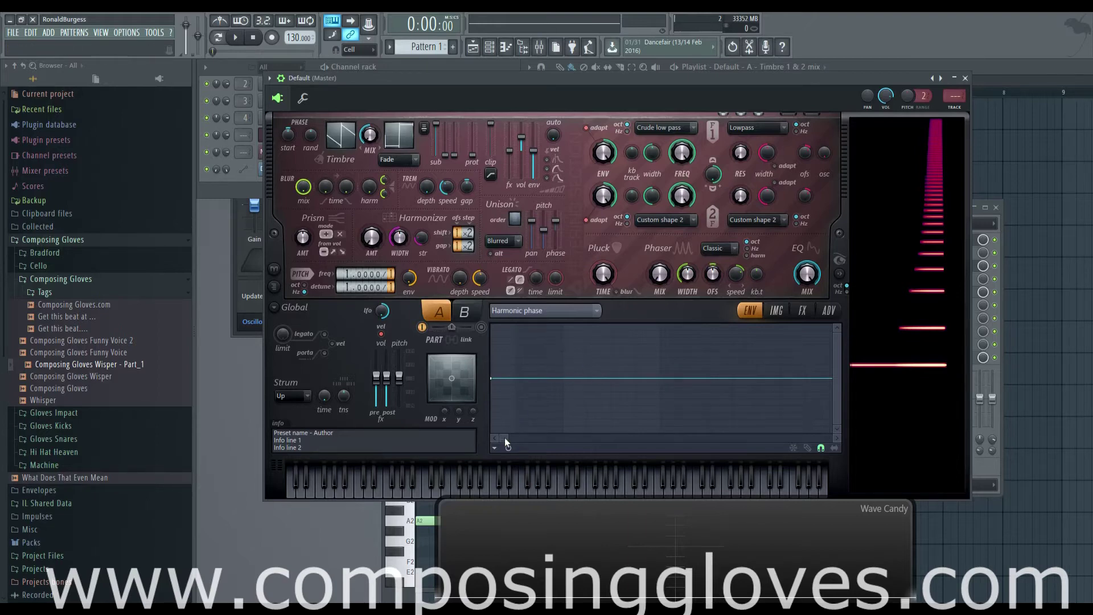
pyautogui.moveTo(507, 438); pyautogui.dragTo(847, 549)
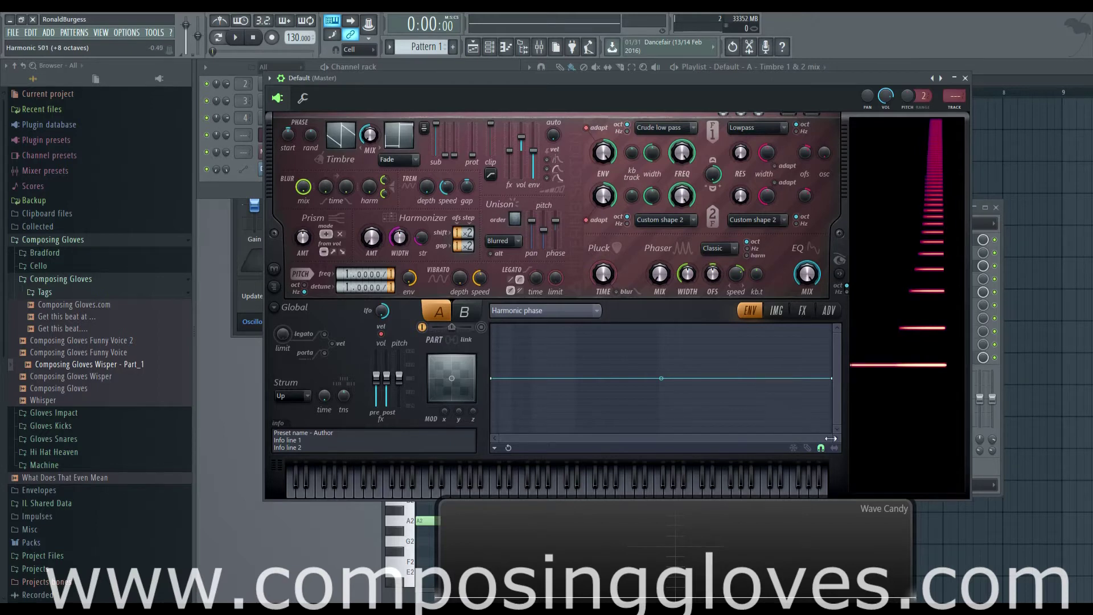
pyautogui.moveTo(833, 438)
pyautogui.mouseDown()
pyautogui.moveTo(804, 438)
pyautogui.moveTo(833, 438)
pyautogui.mouseUp()
# - Add points to the Harmonic phase curve, with a dip to about -0.50 near harmonic 185 and raised points on both sides, and play test notes
pyautogui.click(614, 398)
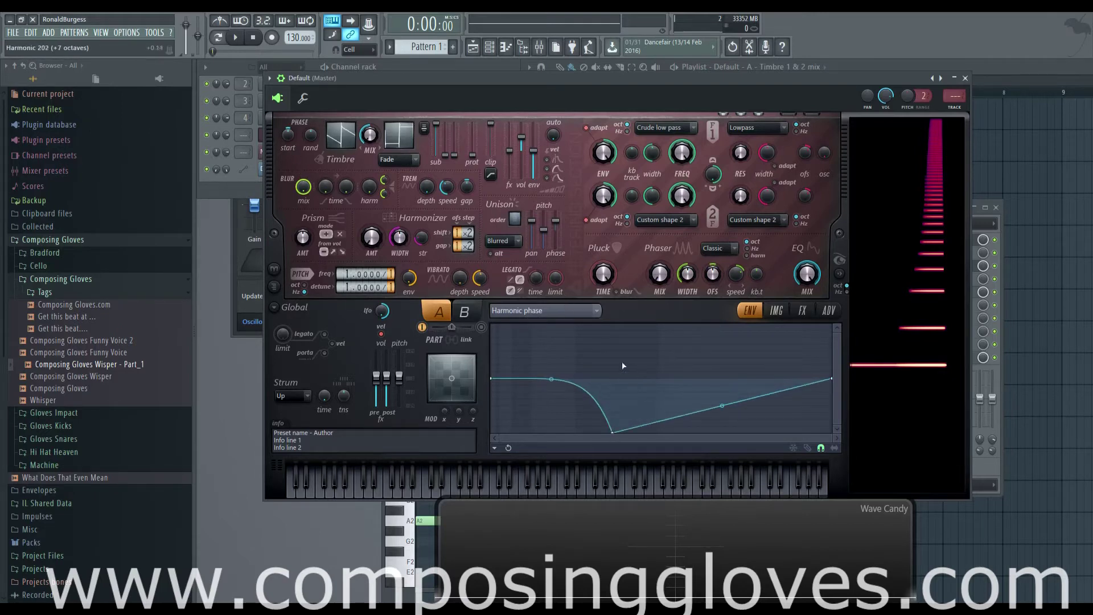
pyautogui.moveTo(520, 394); pyautogui.dragTo(566, 346)
pyautogui.click(765, 365)
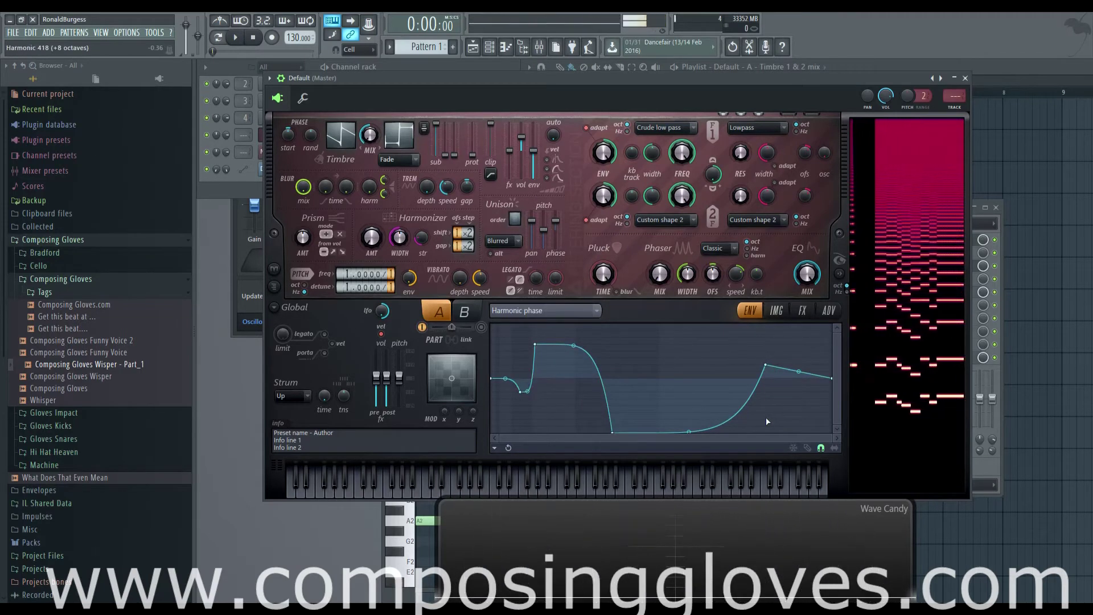
# - Delete all four added points from the Harmonic phase curve
pyautogui.rightClick(536, 345)
pyautogui.click(570, 360)
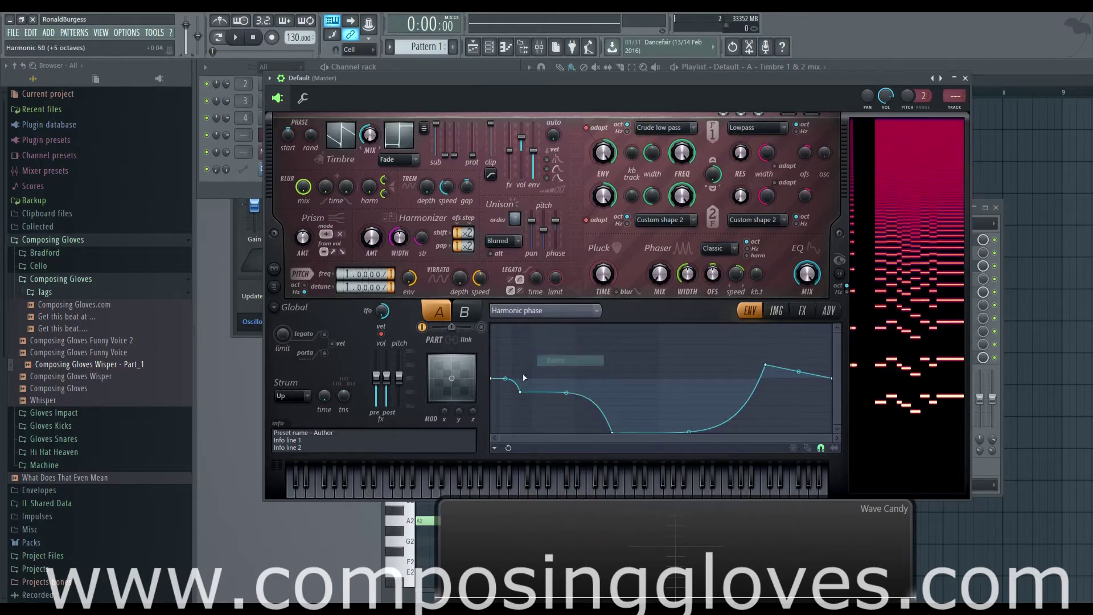
pyautogui.rightClick(522, 391)
pyautogui.click(553, 408)
pyautogui.rightClick(612, 432)
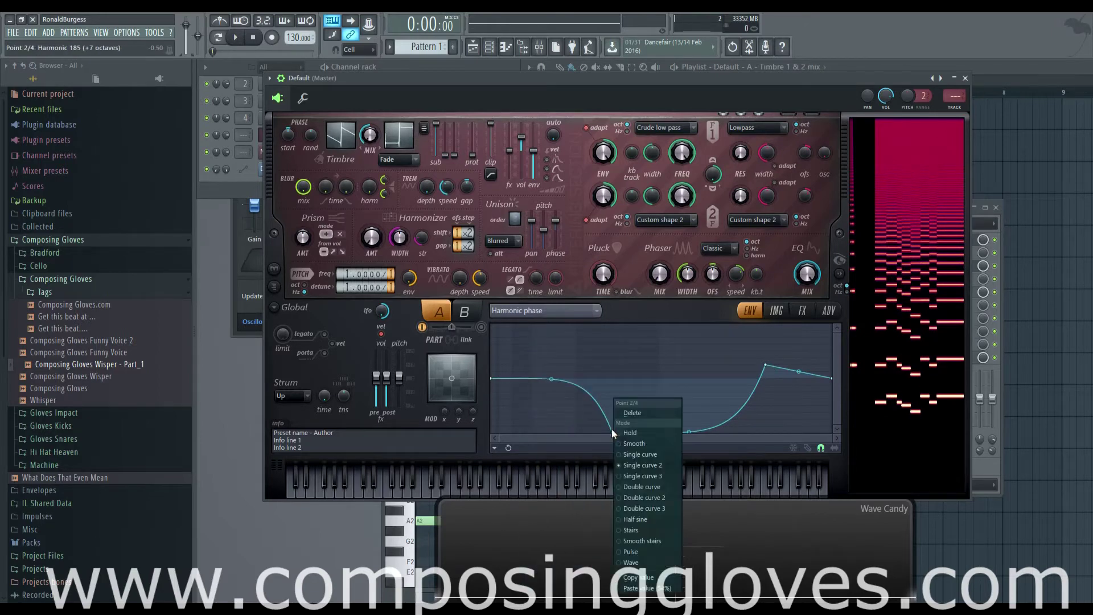
pyautogui.click(635, 413)
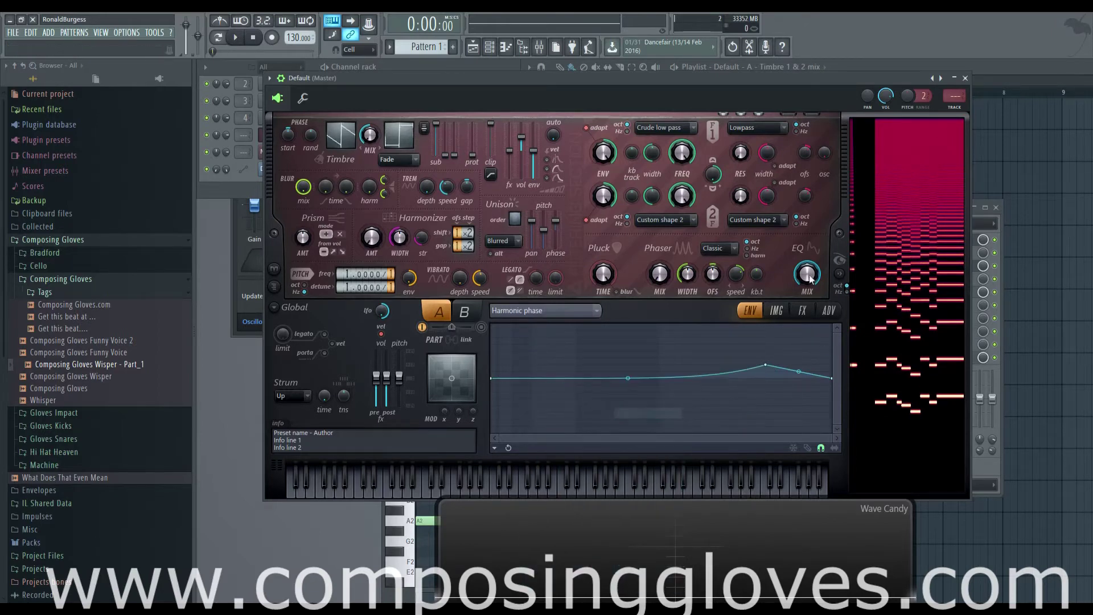
pyautogui.rightClick(765, 364)
pyautogui.click(798, 383)
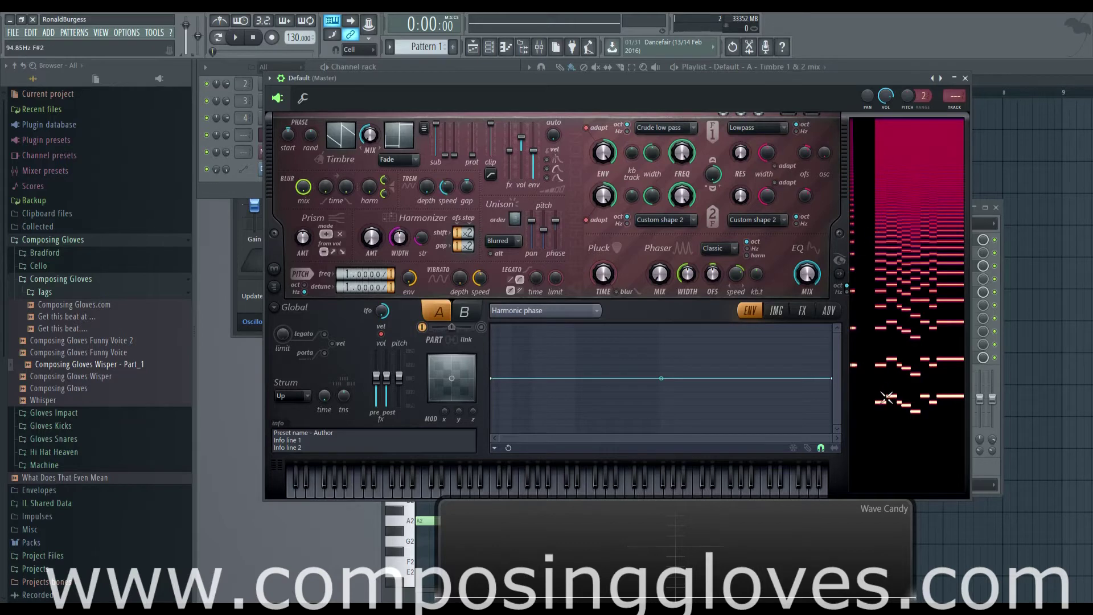
# - Open a Massive [64bit] instrument from the channel rack and shift the phase of the lower waveform in its 5 LFO section
pyautogui.click(247, 181)
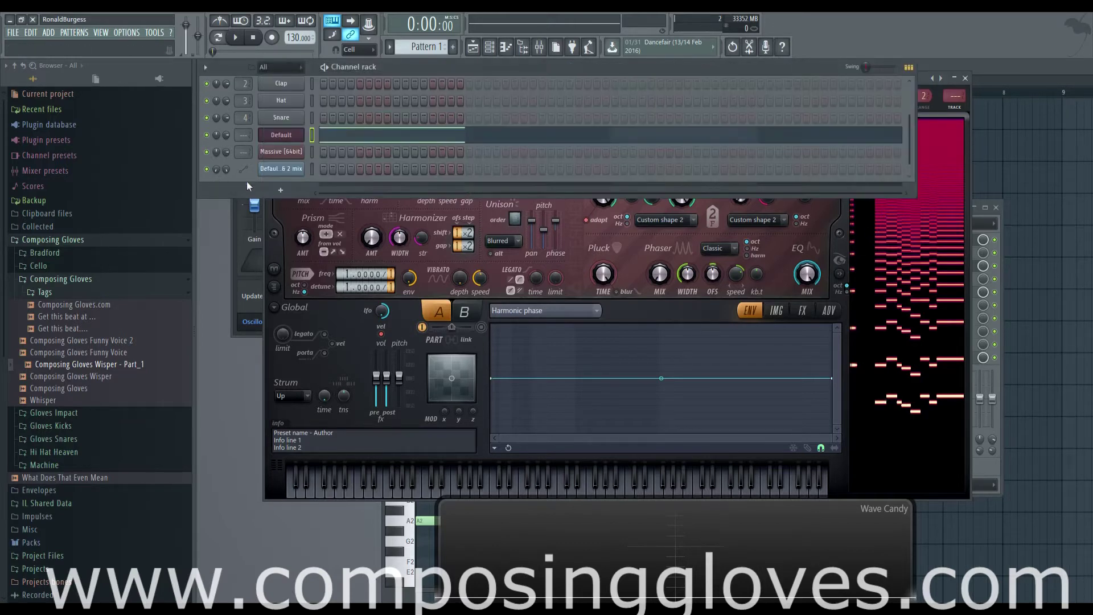
pyautogui.click(281, 189)
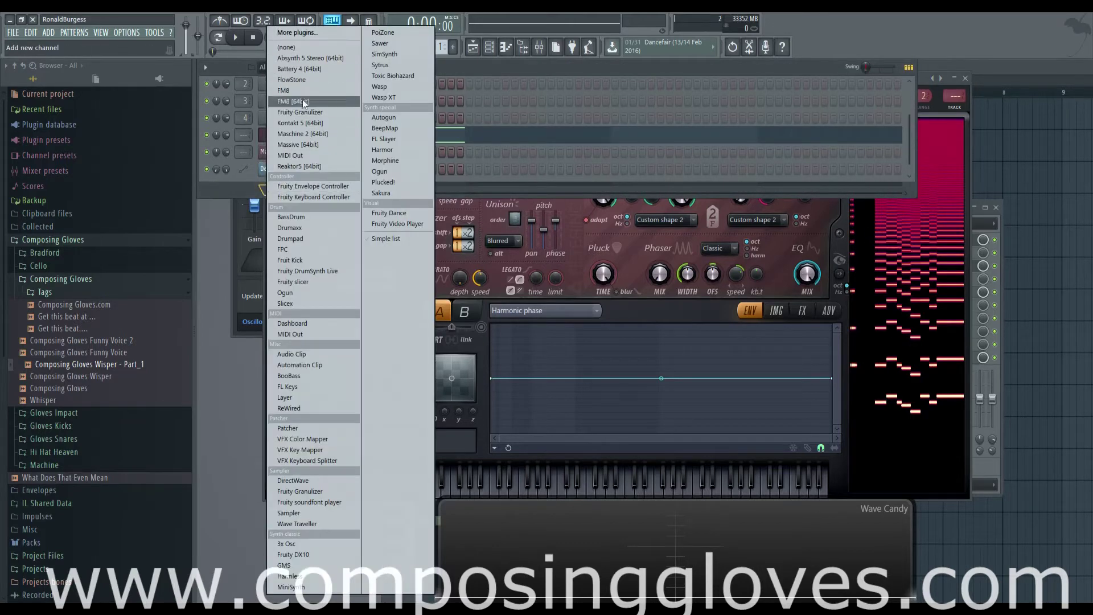
pyautogui.click(288, 144)
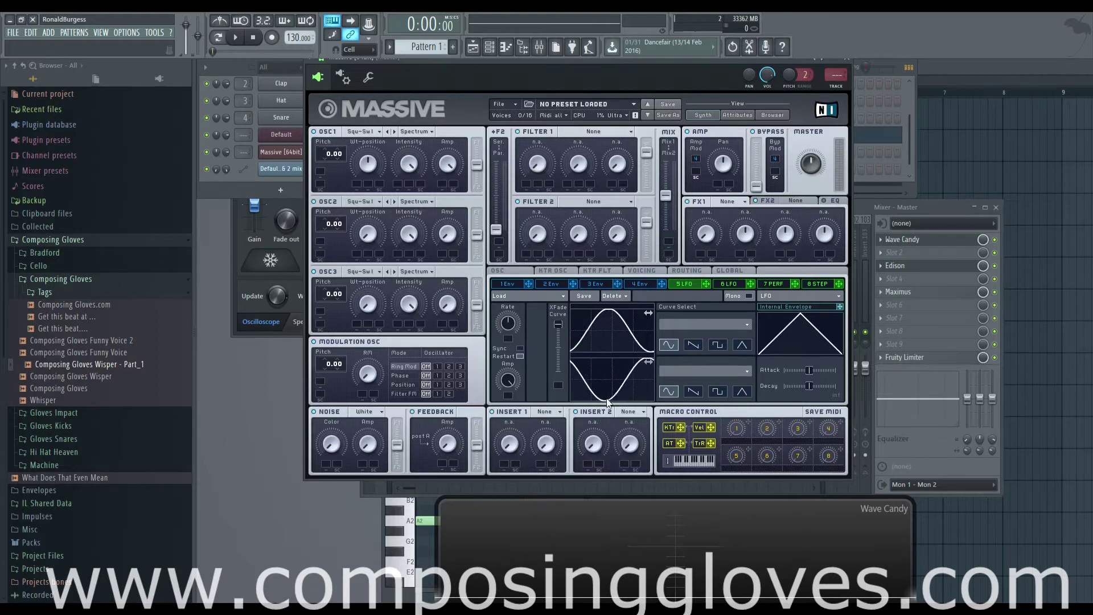
pyautogui.moveTo(609, 390); pyautogui.dragTo(585, 369)
pyautogui.moveTo(588, 382)
pyautogui.mouseDown()
pyautogui.moveTo(597, 385)
pyautogui.moveTo(577, 393)
pyautogui.mouseUp()
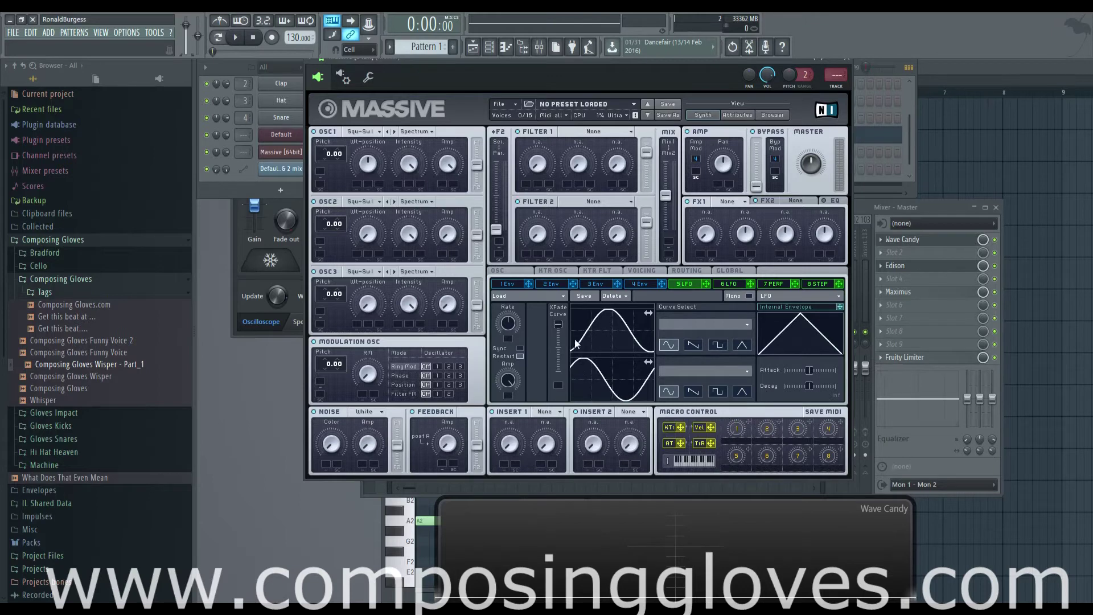
# - Return to the Default synth and add several points forming peaks and dips along the Harmonic phase curve
pyautogui.click(282, 135)
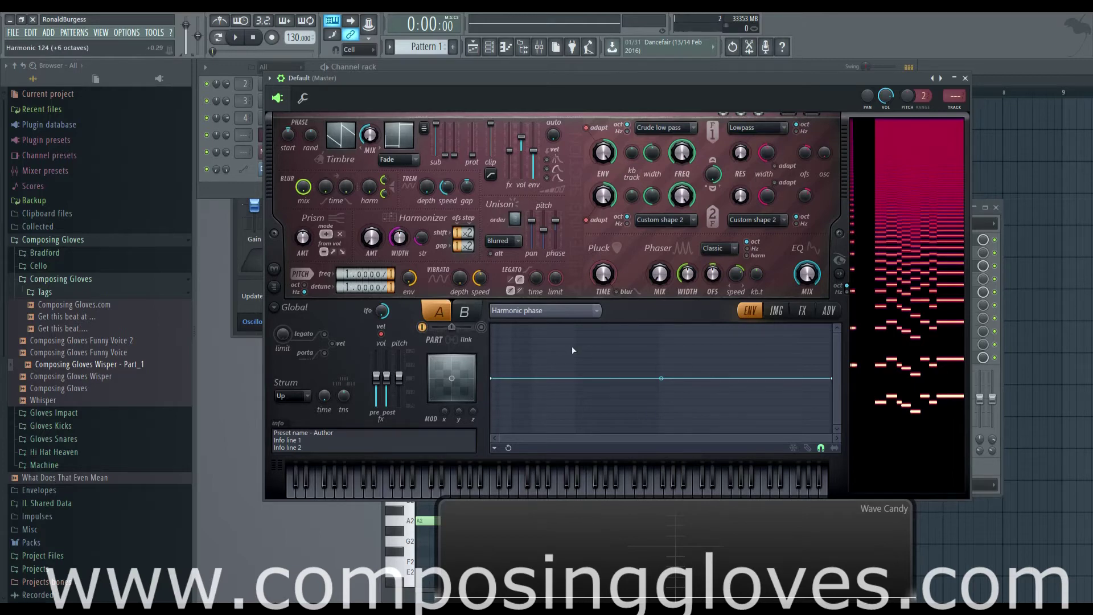
pyautogui.moveTo(703, 361)
pyautogui.mouseDown()
pyautogui.moveTo(750, 353)
pyautogui.moveTo(762, 392)
pyautogui.mouseUp()
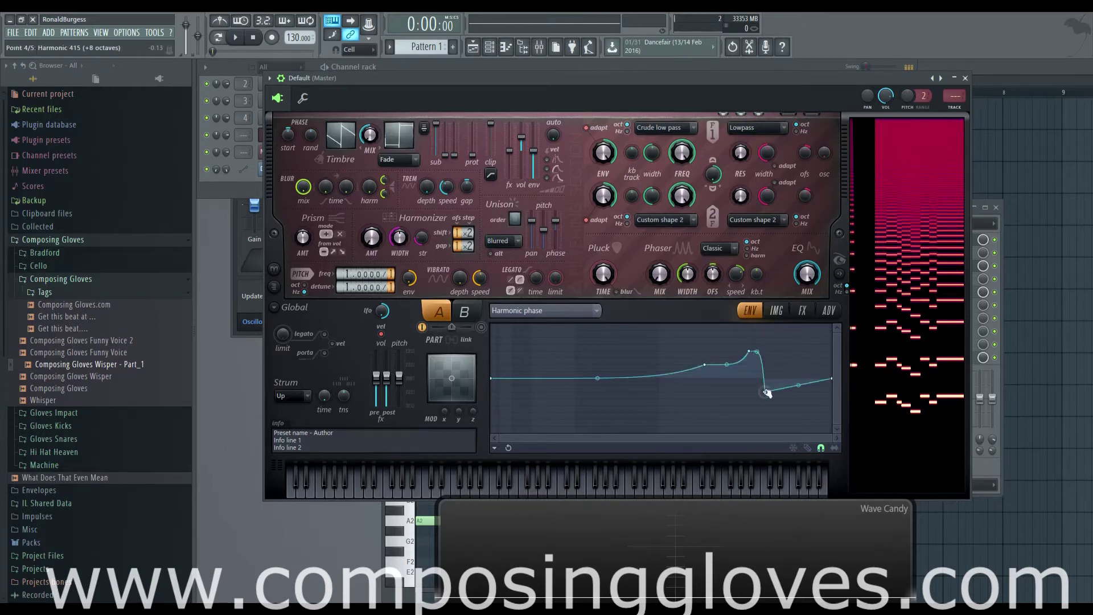
pyautogui.moveTo(671, 378)
pyautogui.mouseDown()
pyautogui.moveTo(636, 394)
pyautogui.moveTo(625, 351)
pyautogui.mouseUp()
# - Remove every added point from the Harmonic phase curve to make it flat again
pyautogui.rightClick(636, 394)
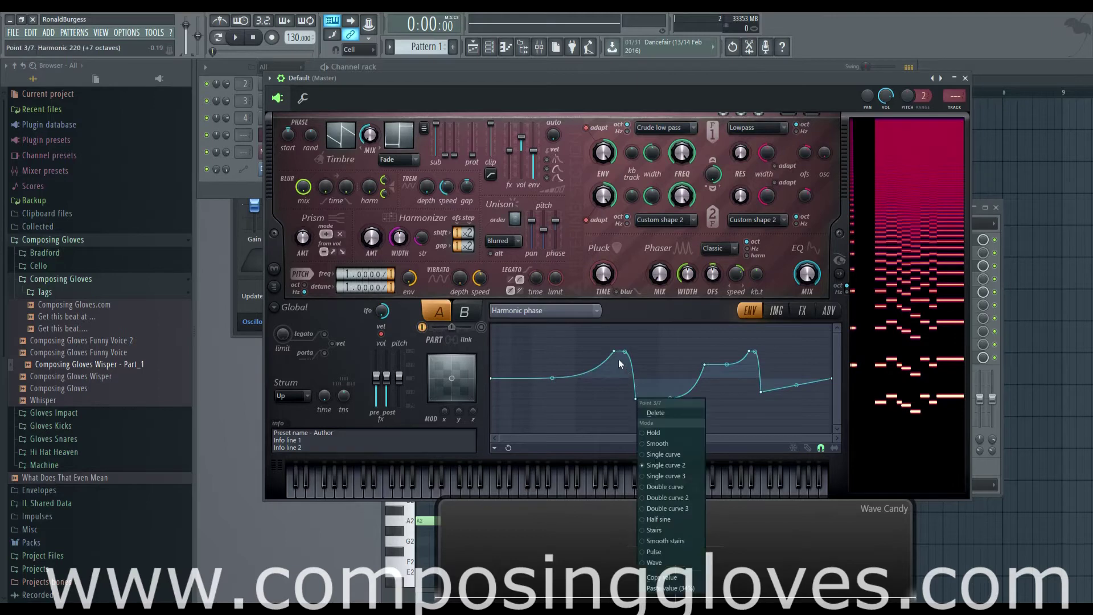
pyautogui.press('Escape')
pyautogui.rightClick(636, 396)
pyautogui.click(659, 412)
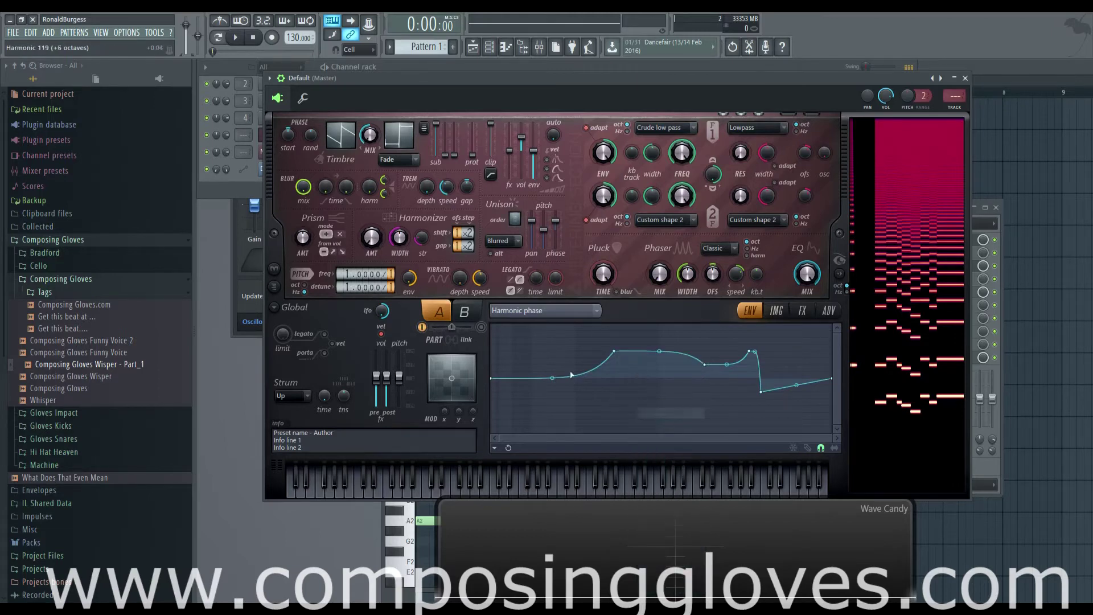
pyautogui.rightClick(619, 351)
pyautogui.click(638, 367)
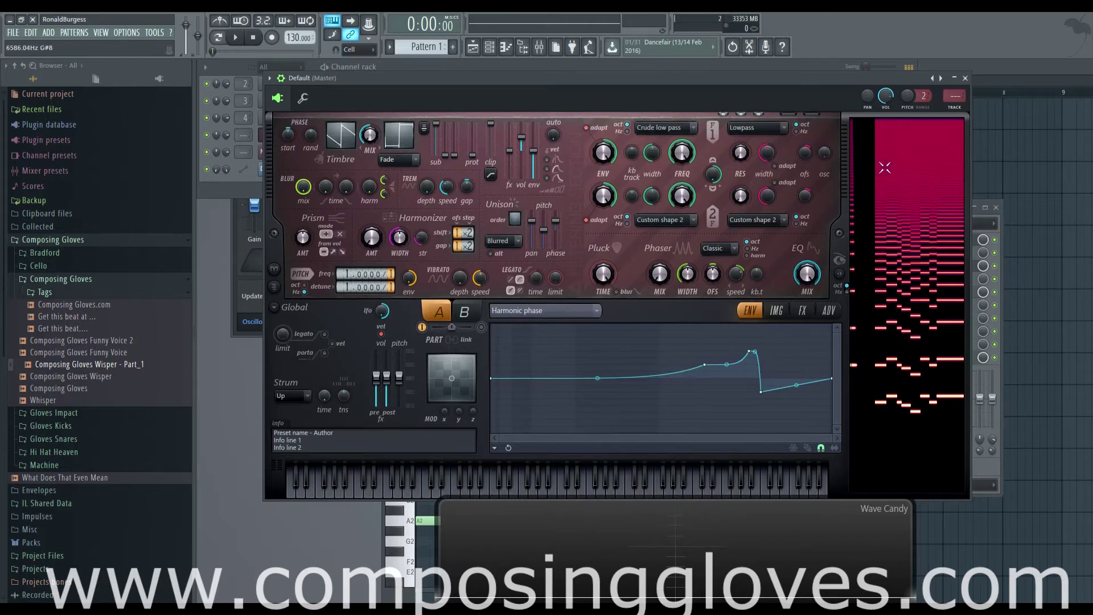
pyautogui.rightClick(751, 350)
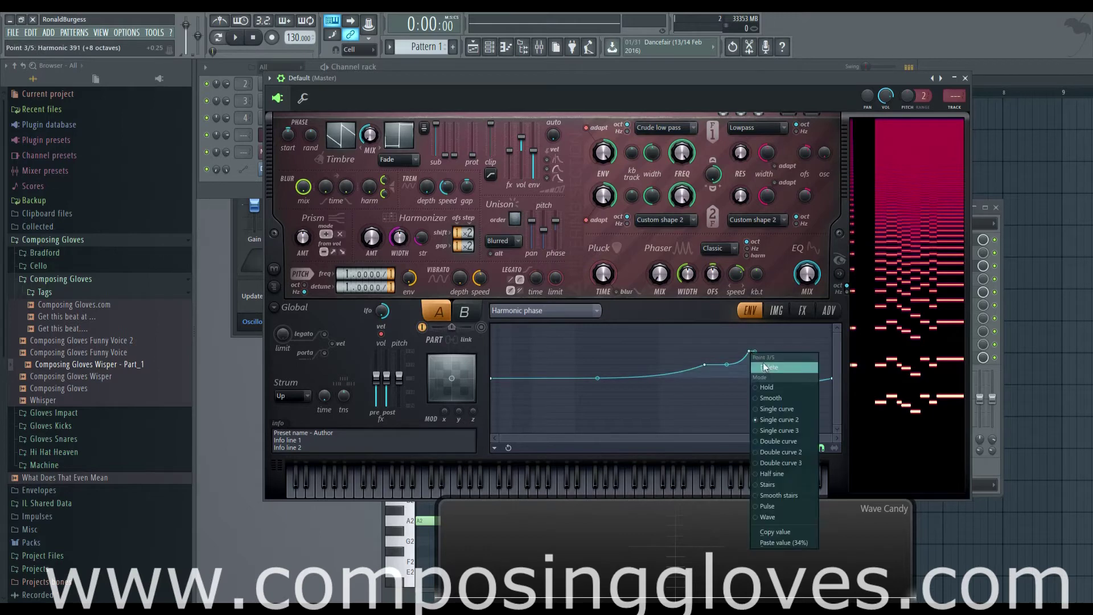
pyautogui.click(804, 368)
pyautogui.rightClick(762, 393)
pyautogui.click(809, 409)
pyautogui.rightClick(706, 364)
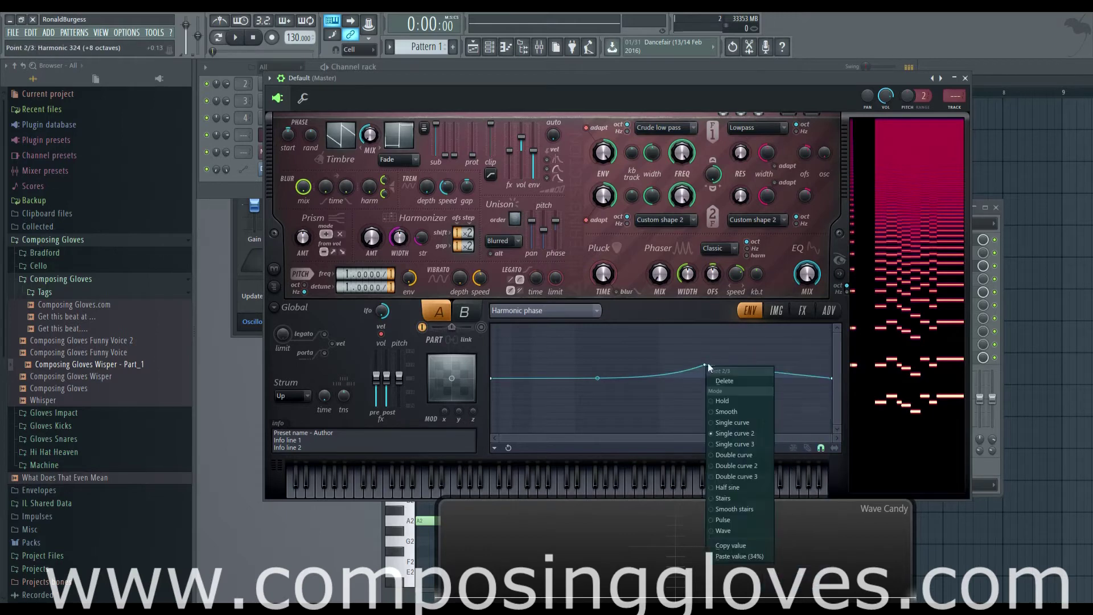
pyautogui.click(766, 382)
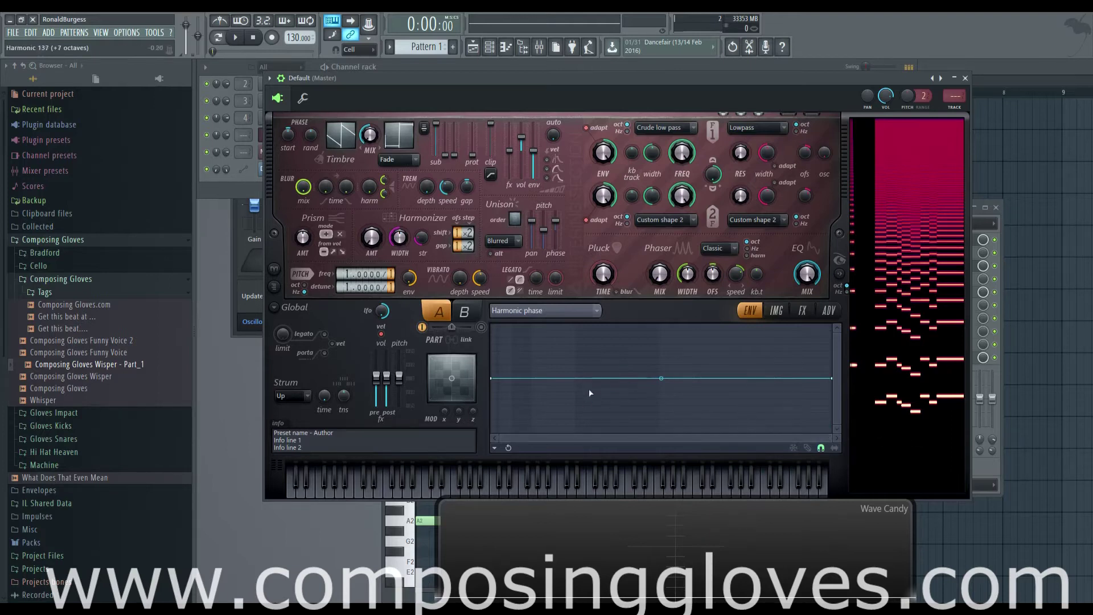
# - Show Timbre 1 harmonic level in the editor, and switch the editor target to Harmonic randomness
pyautogui.click(533, 310)
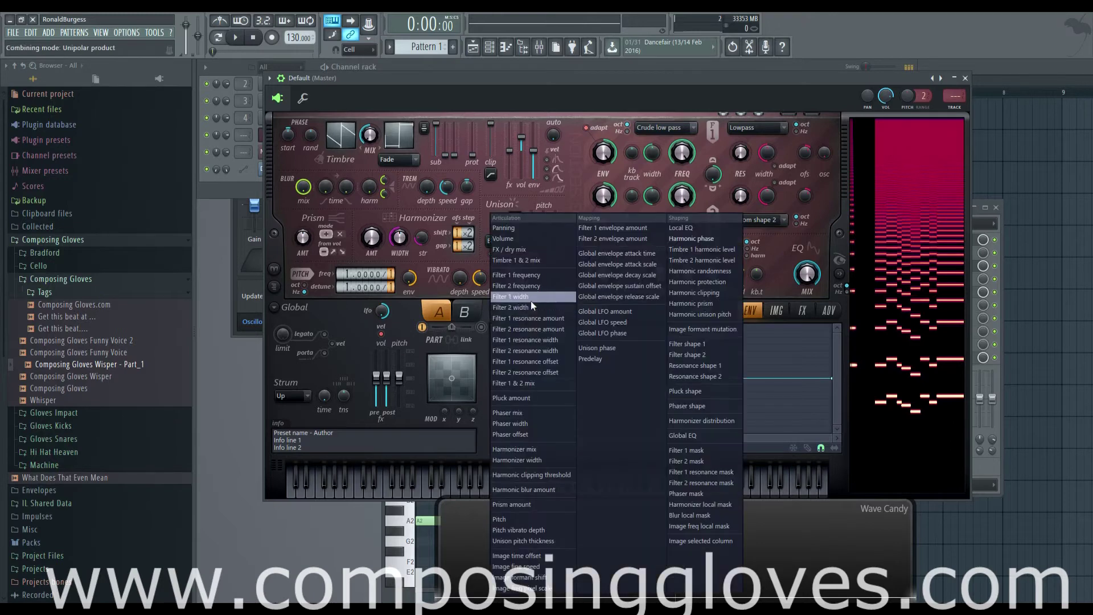
pyautogui.click(730, 251)
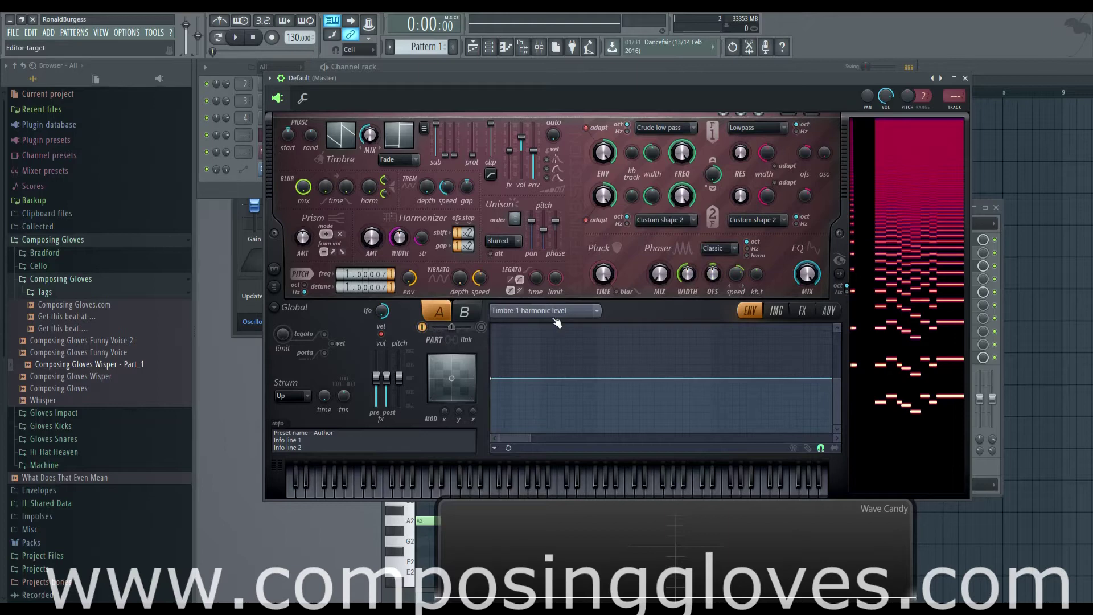
pyautogui.click(593, 315)
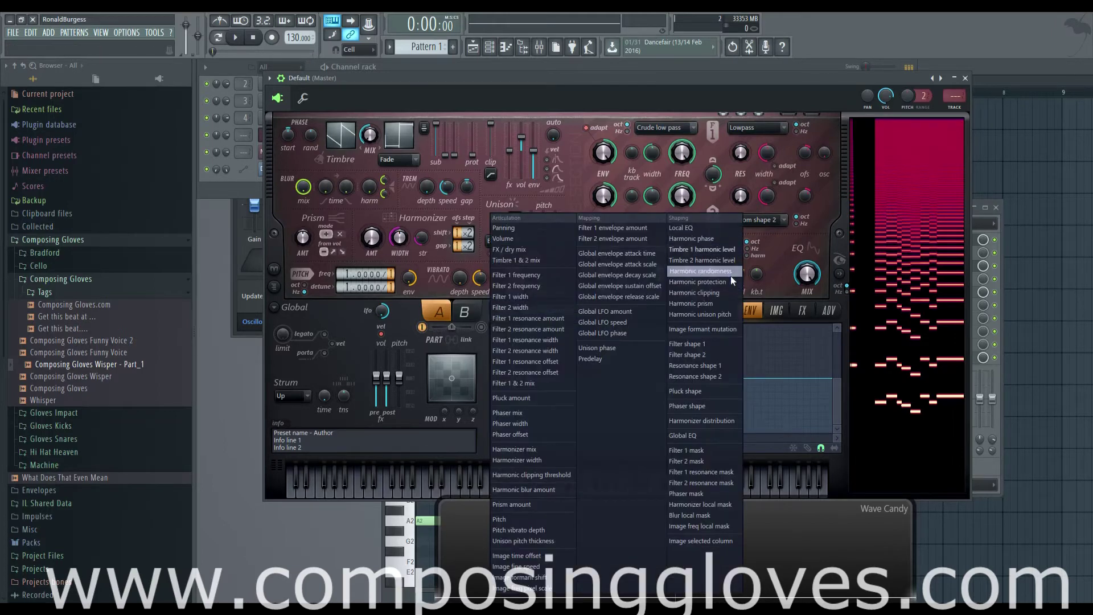
pyautogui.click(730, 271)
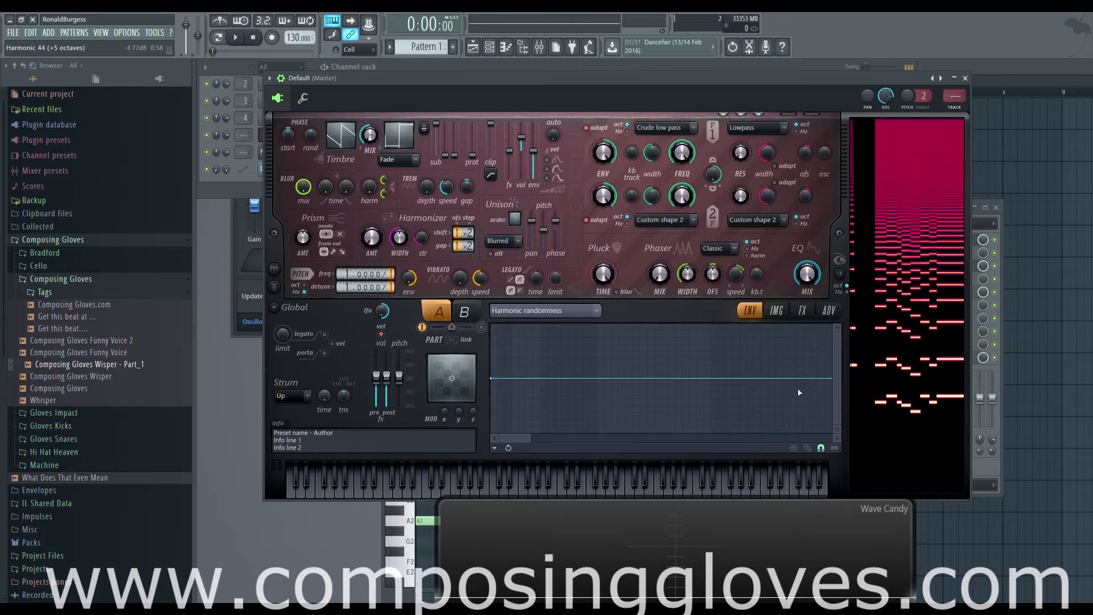
pyautogui.click(565, 315)
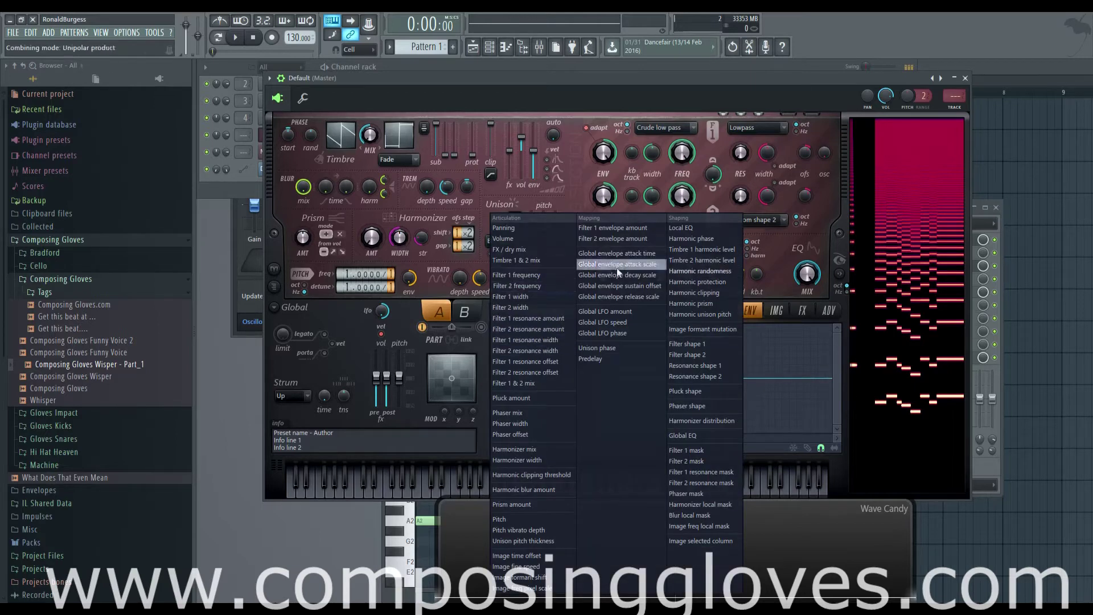
pyautogui.click(837, 367)
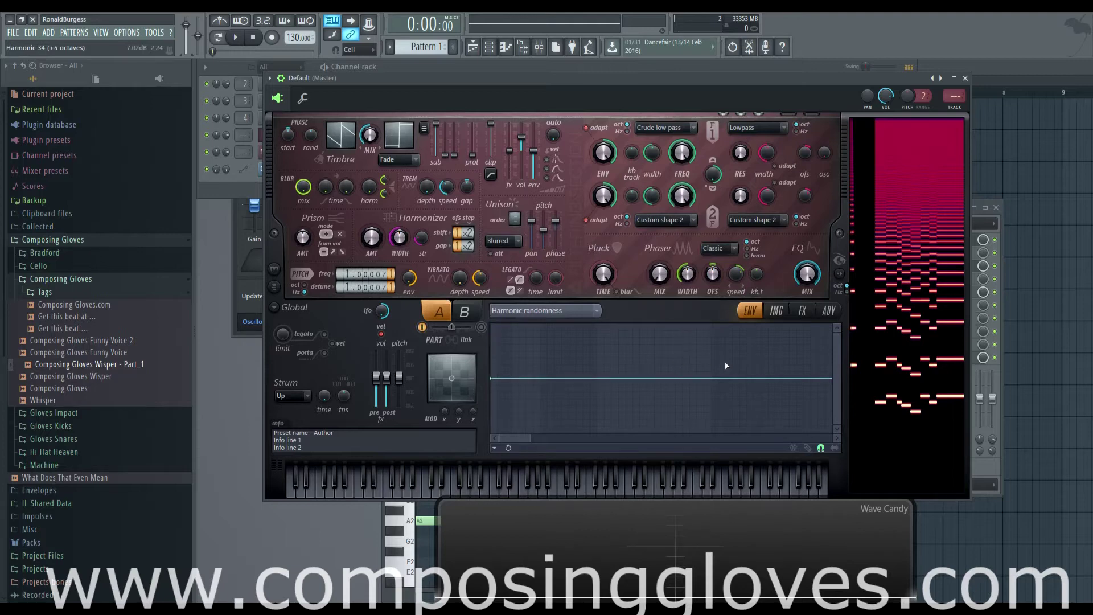
# - Add points to the Harmonic randomness curve, forming two raised points separated by a dip to about -24.08 dB near harmonic 41
pyautogui.rightClick(712, 377)
pyautogui.rightClick(771, 351)
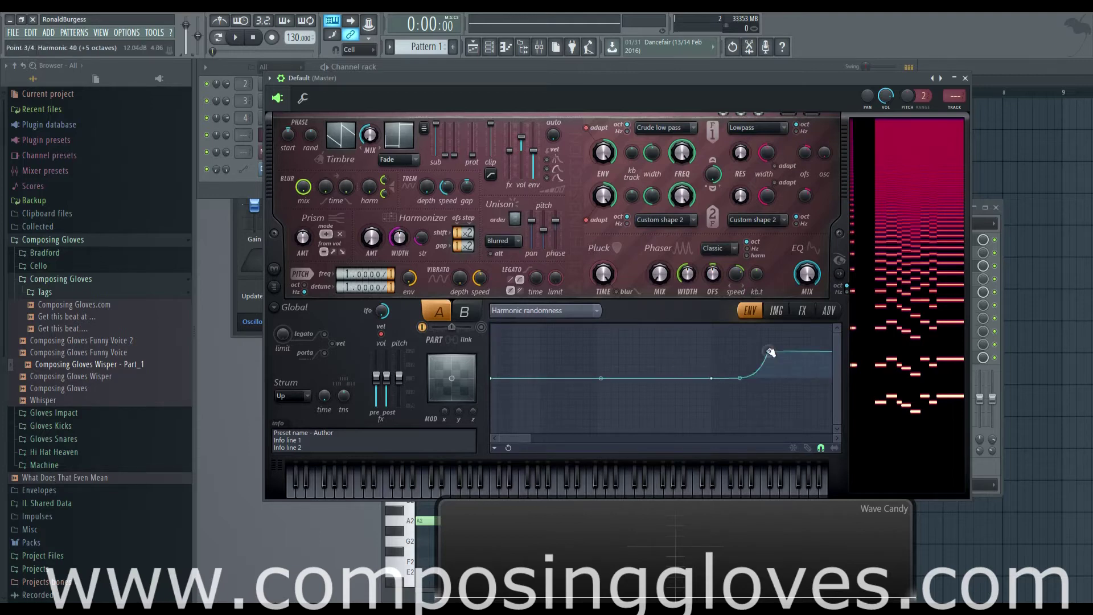
pyautogui.moveTo(772, 351); pyautogui.dragTo(797, 338)
pyautogui.rightClick(733, 338)
pyautogui.rightClick(776, 431)
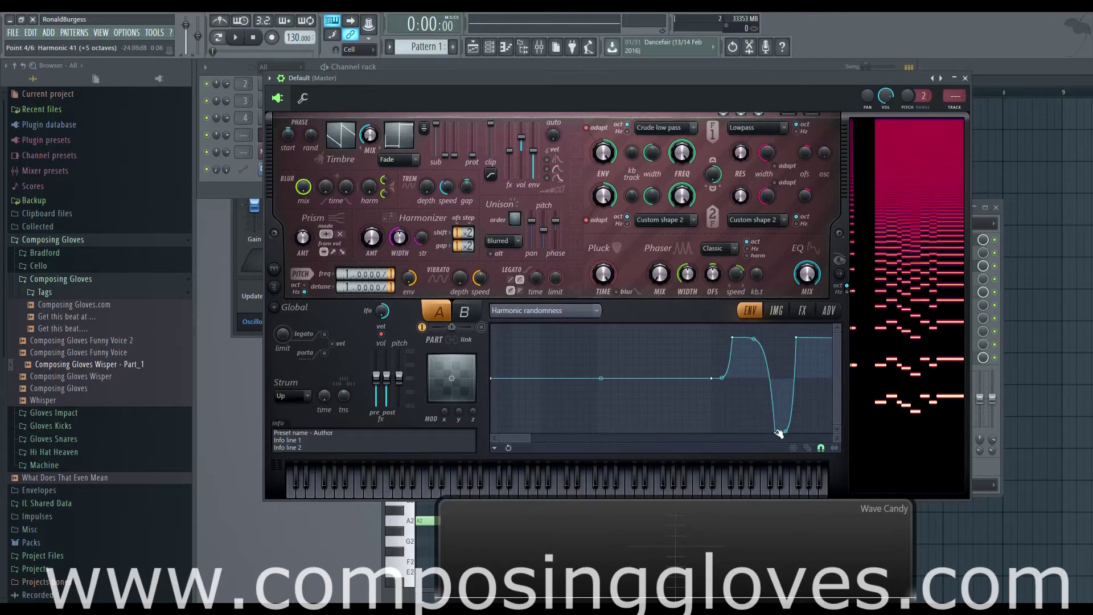
# - Raise the dip on the Harmonic randomness curve slightly and lower the raised point at harmonic 35 to about 12.04 dB
pyautogui.moveTo(776, 432); pyautogui.dragTo(776, 421)
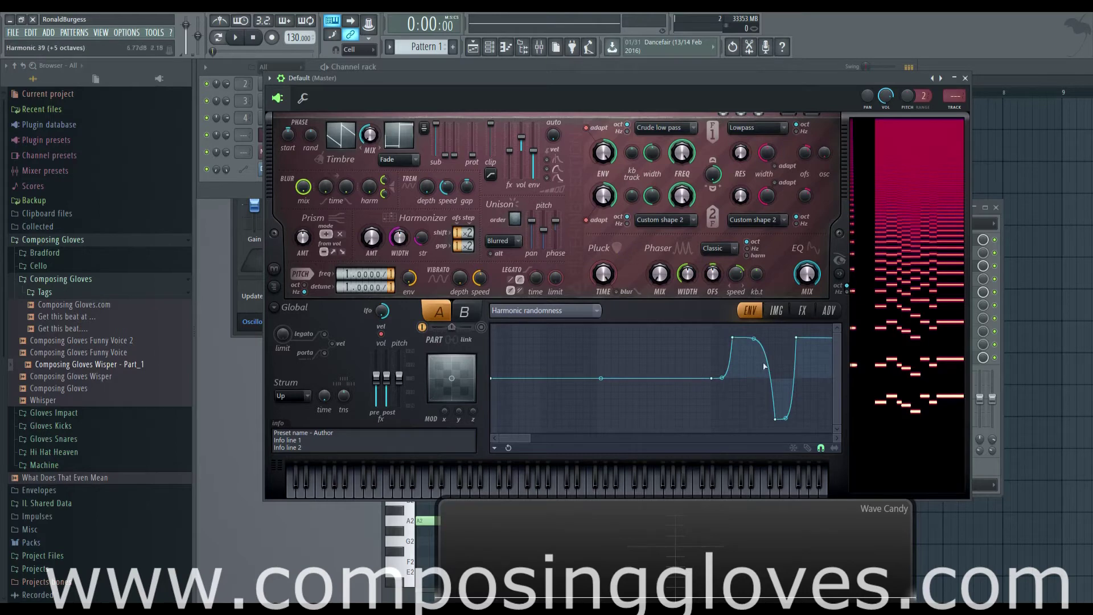
pyautogui.moveTo(611, 75); pyautogui.dragTo(603, 75)
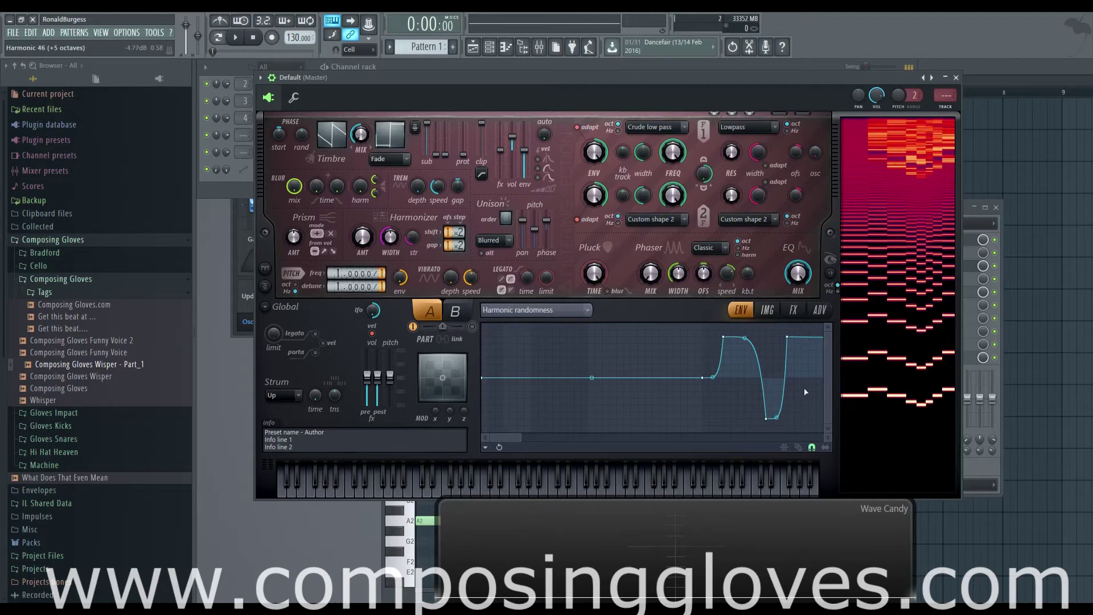
pyautogui.moveTo(724, 338); pyautogui.dragTo(727, 350)
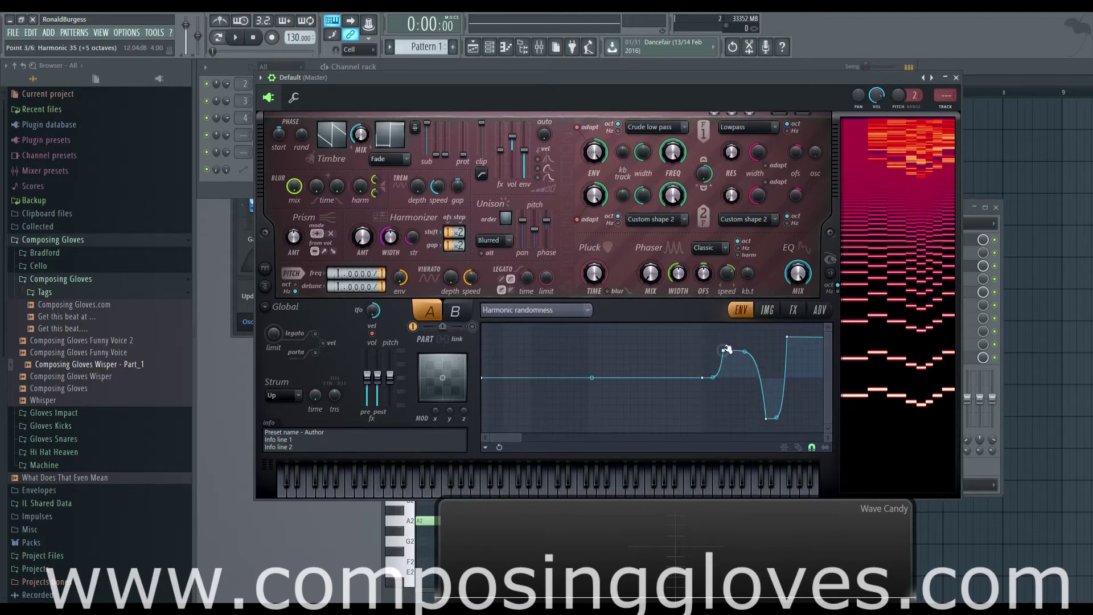
# - Delete the raised and dipped points one by one to flatten the Harmonic randomness curve in the visible range
pyautogui.rightClick(724, 351)
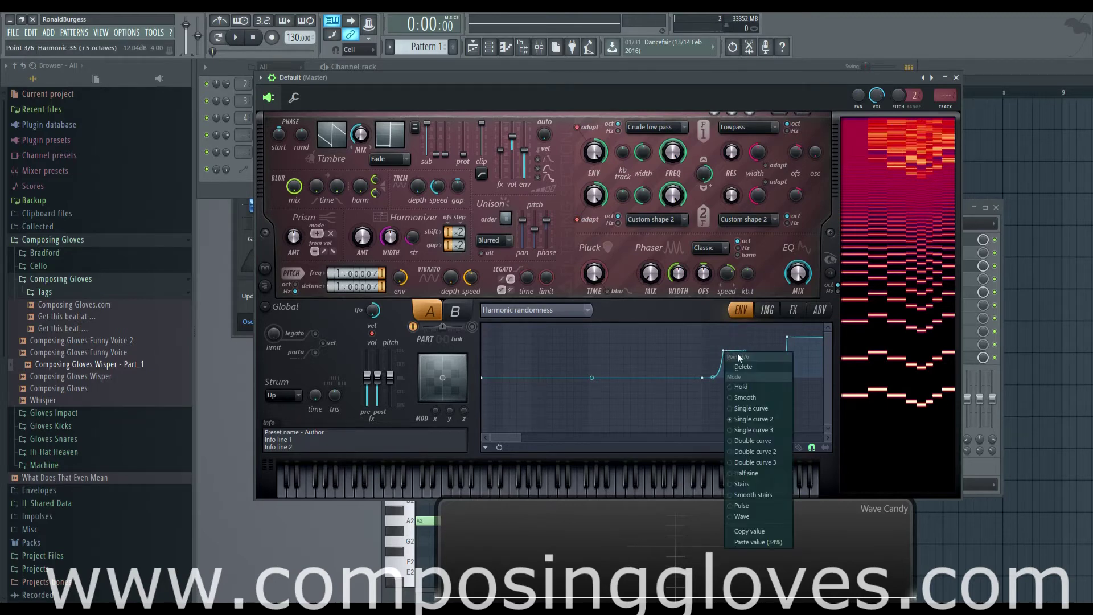
pyautogui.click(761, 368)
pyautogui.rightClick(767, 422)
pyautogui.click(785, 412)
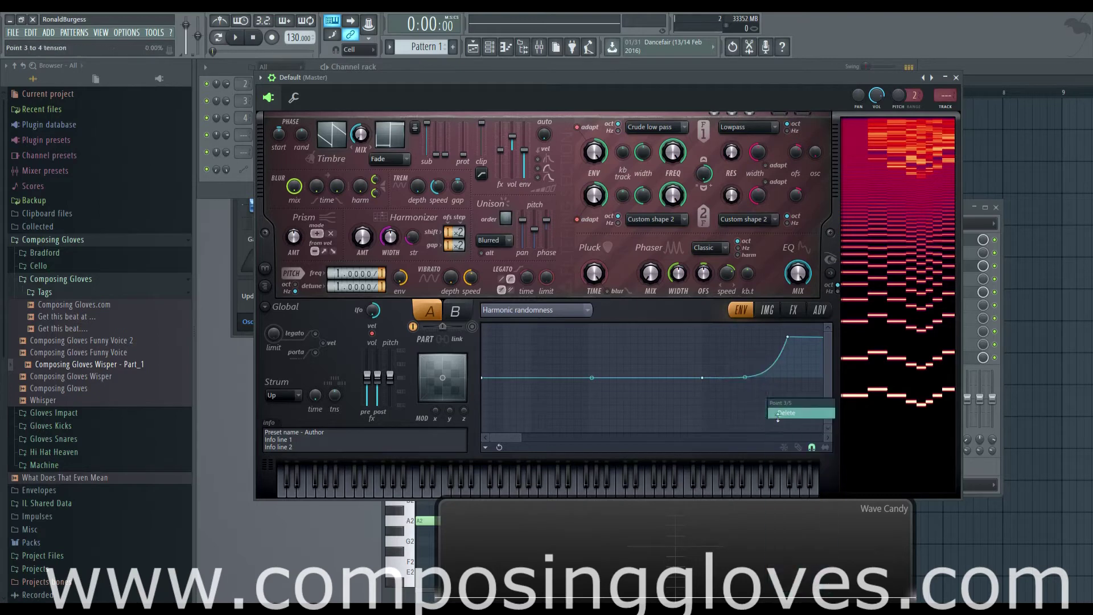
pyautogui.rightClick(790, 339)
pyautogui.click(806, 353)
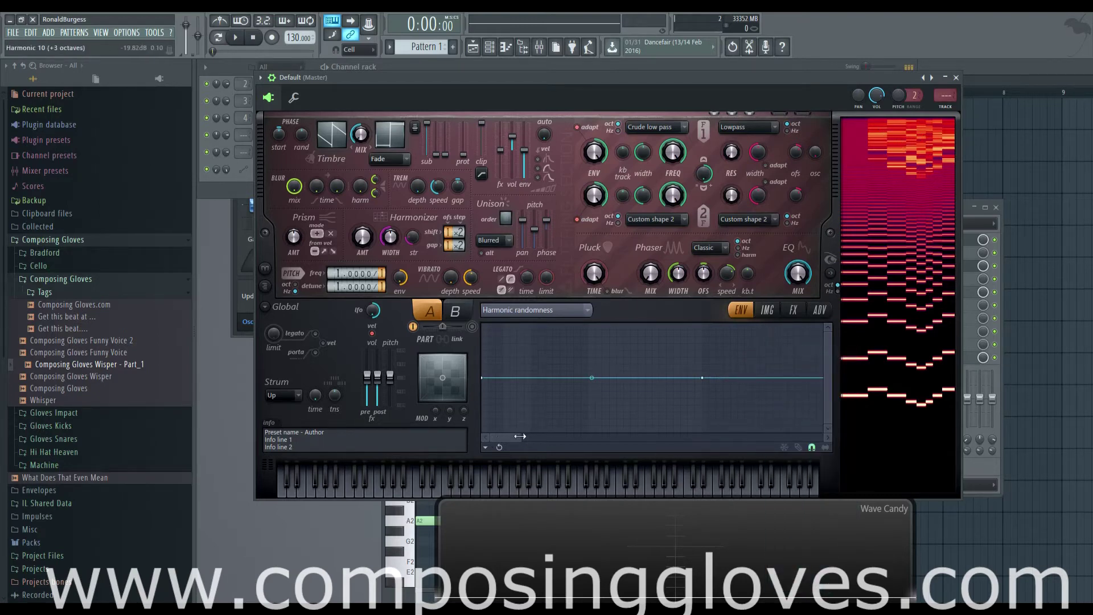
# - Shape the lowest harmonics of the randomness curve with a dip to about -24.08 dB at harmonic 2 followed by a full-height peak
pyautogui.moveTo(523, 437); pyautogui.dragTo(504, 437)
pyautogui.moveTo(488, 382)
pyautogui.mouseDown()
pyautogui.moveTo(499, 431)
pyautogui.moveTo(527, 330)
pyautogui.moveTo(564, 370)
pyautogui.moveTo(608, 381)
pyautogui.mouseUp()
pyautogui.keyDown('alt'); pyautogui.click(569, 322); pyautogui.keyUp('alt')
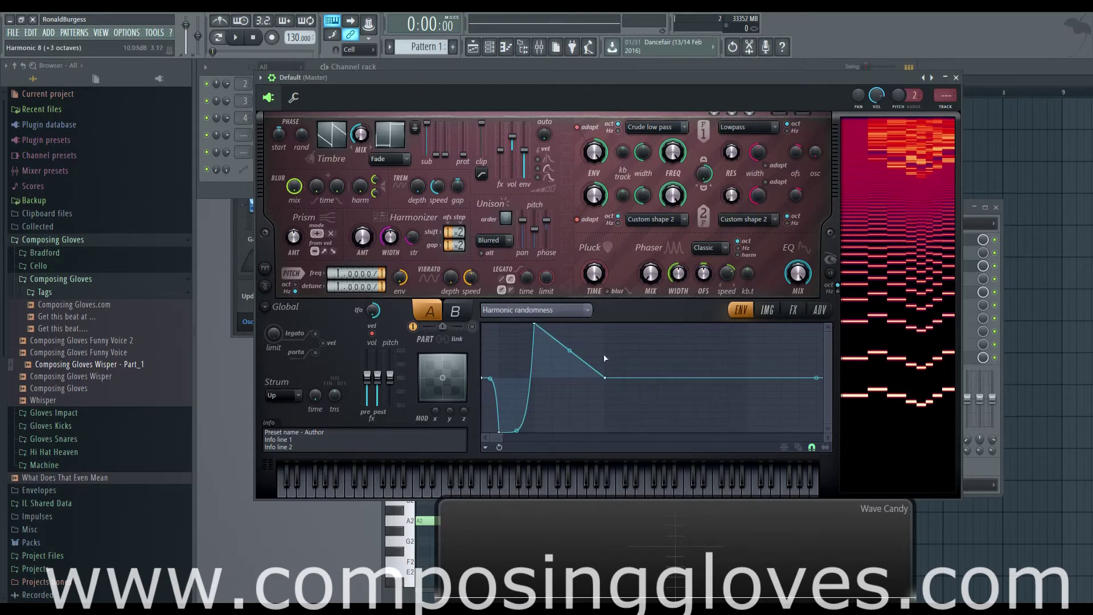
# - Lower the first sub slider to its minimum to compare the lowest harmonics in the spectrum display
pyautogui.click(876, 376)
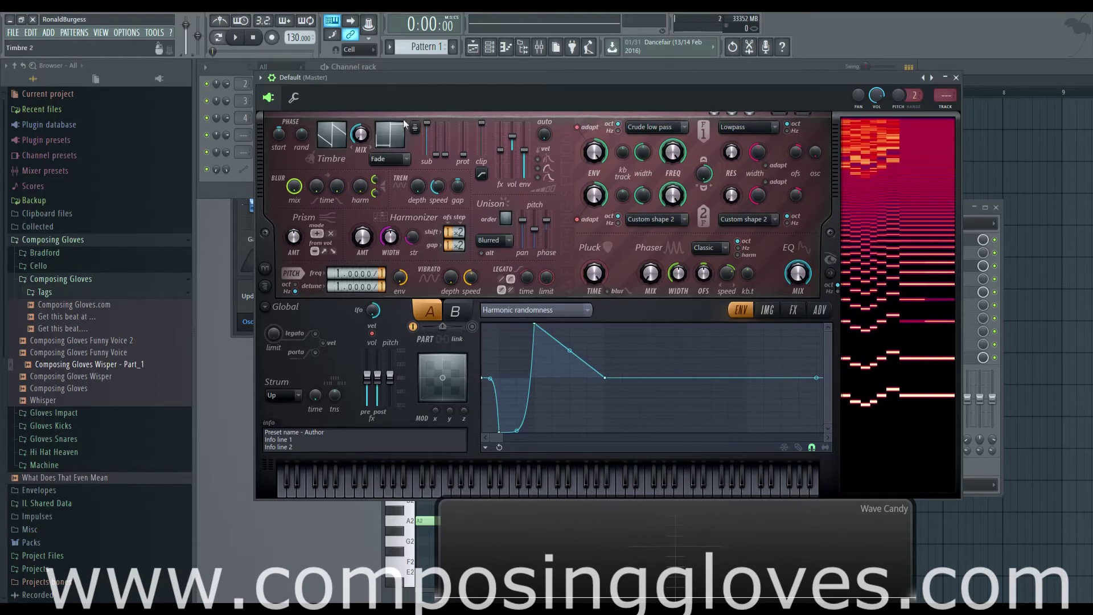
pyautogui.moveTo(429, 130); pyautogui.dragTo(427, 154)
pyautogui.click(908, 329)
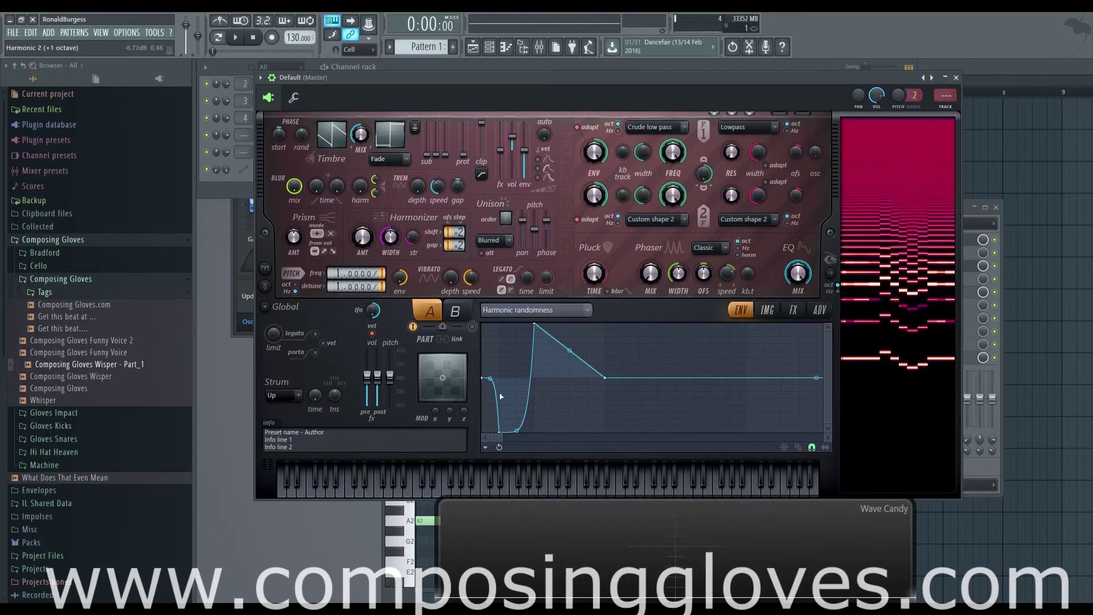
# - Delete the dip at harmonic 2 and the peak after it from the Harmonic randomness curve
pyautogui.moveTo(503, 436)
pyautogui.mouseDown()
pyautogui.moveTo(622, 437)
pyautogui.moveTo(502, 433)
pyautogui.mouseUp()
pyautogui.rightClick(501, 430)
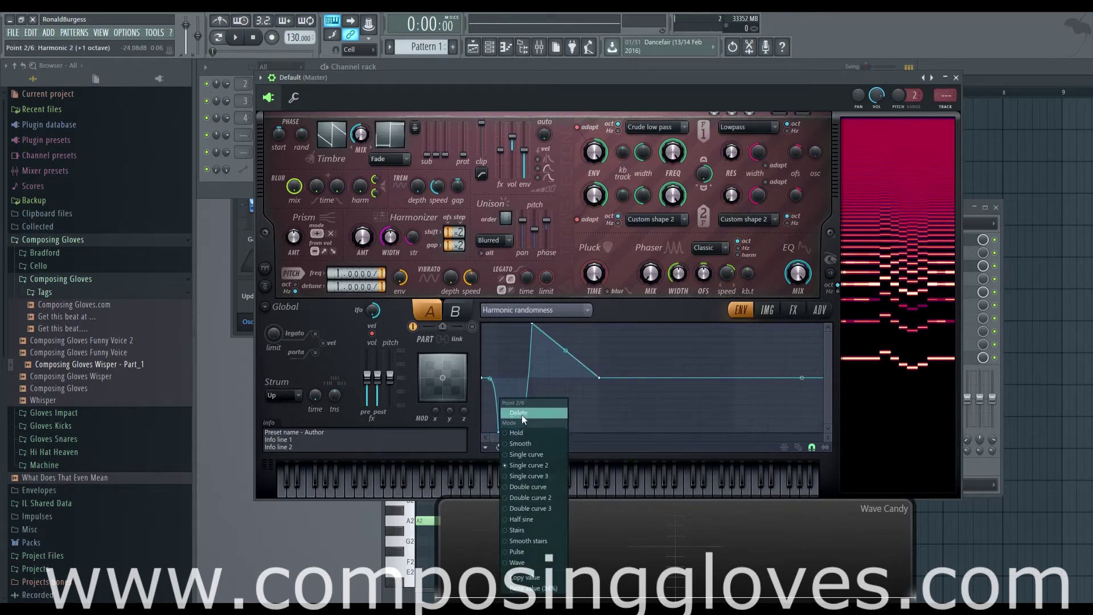
pyautogui.click(522, 413)
pyautogui.rightClick(533, 324)
pyautogui.click(551, 339)
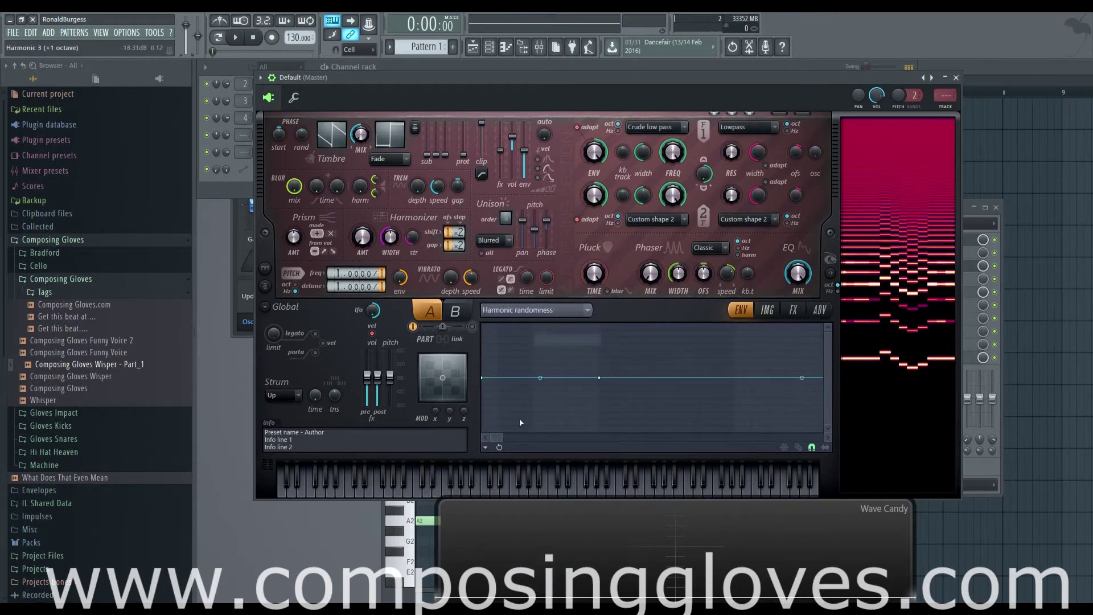
# - Add several peaks and dips across the higher harmonics of the Harmonic randomness curve and audition a note
pyautogui.moveTo(502, 437); pyautogui.dragTo(695, 435)
pyautogui.hotkey('ctrl', 'z')
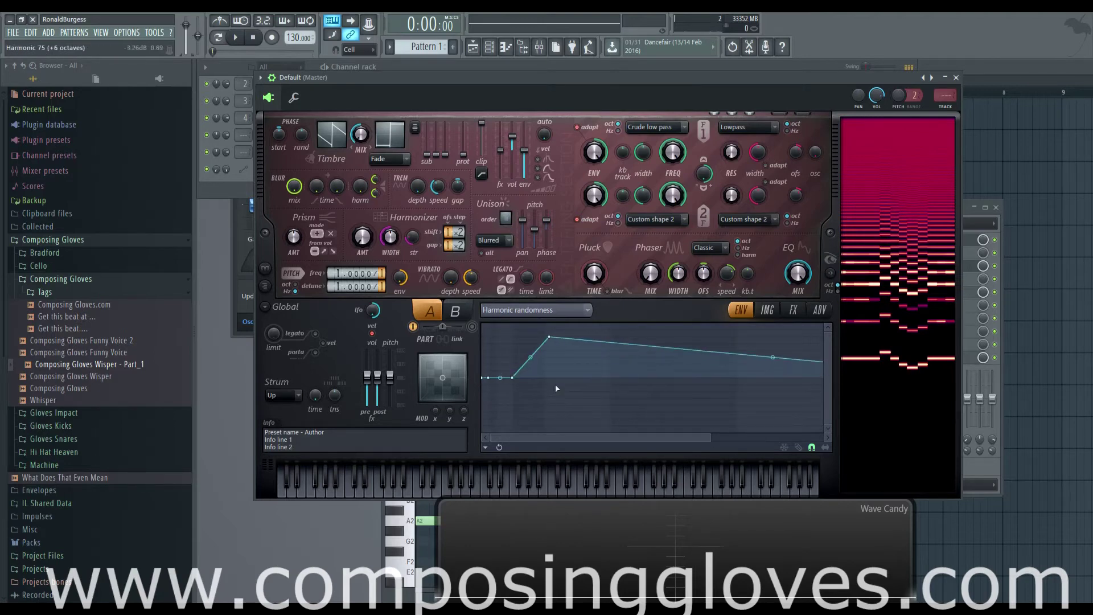
pyautogui.hotkey('ctrl', 'z')
pyautogui.hotkey('ctrl', 'z')
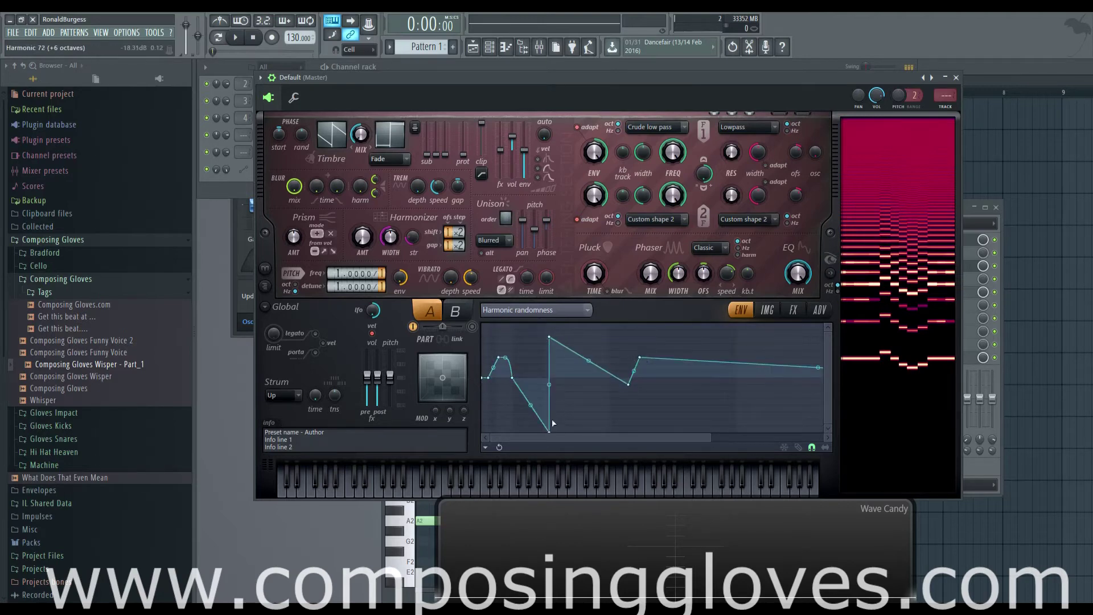
pyautogui.moveTo(548, 431); pyautogui.dragTo(526, 431)
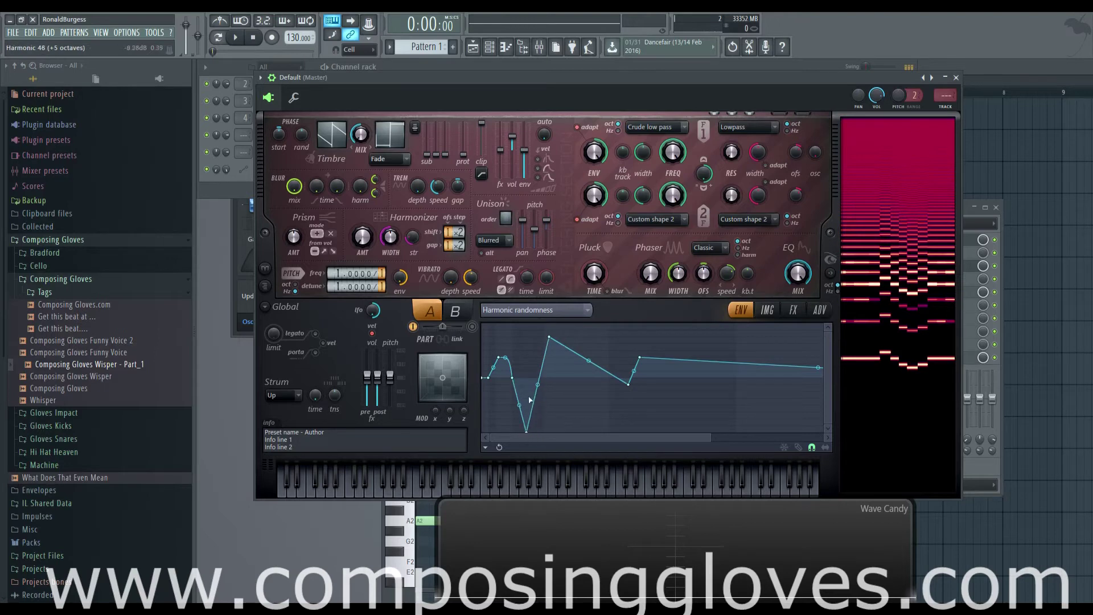
pyautogui.rightClick(532, 376)
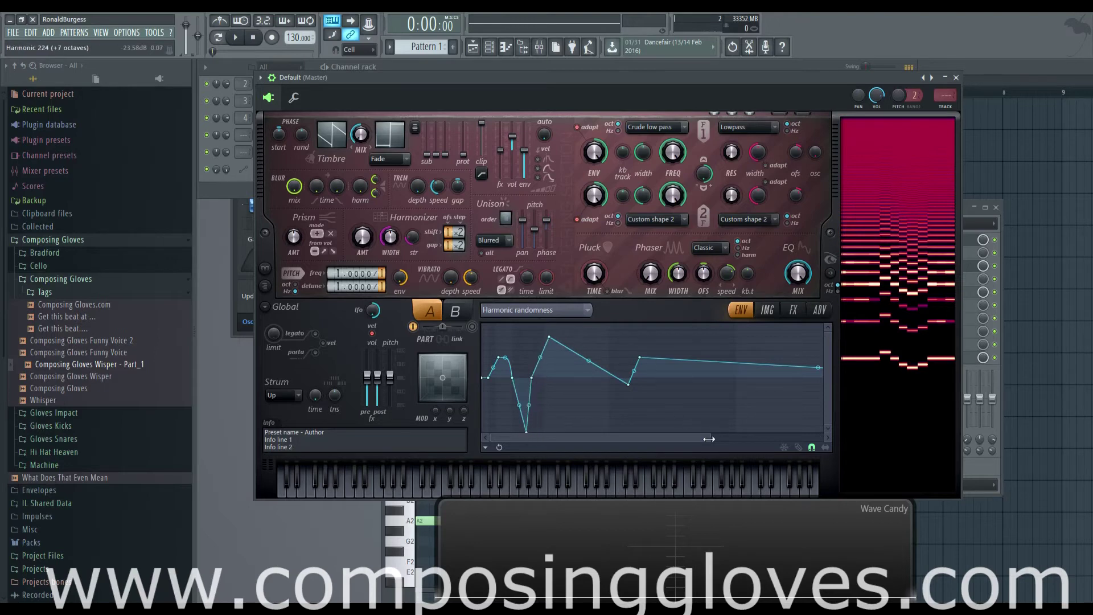
pyautogui.press('b')
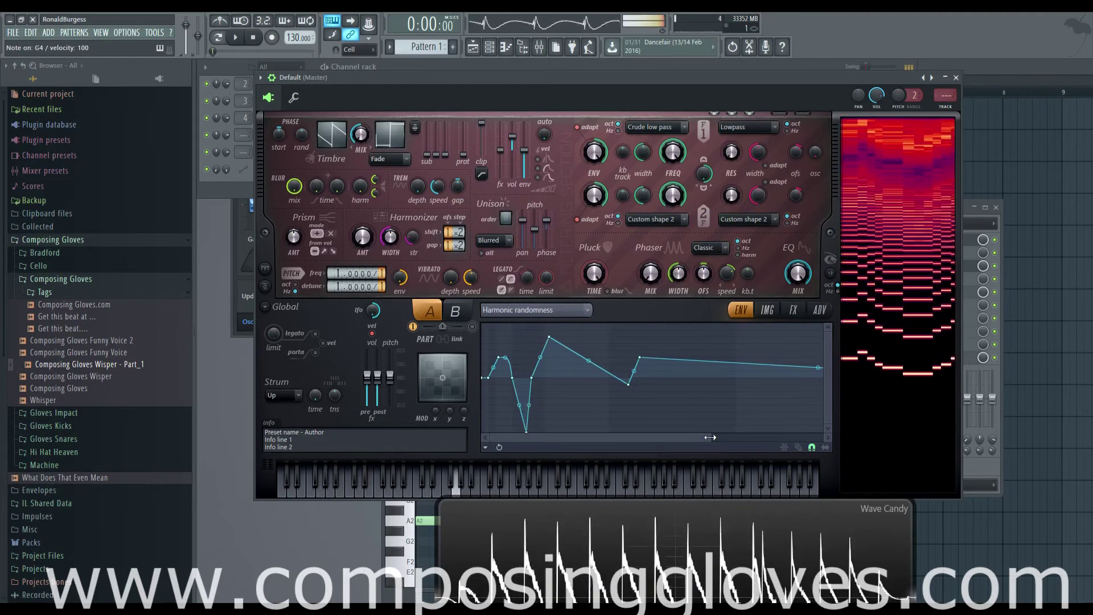
# - Switch the editor target to Harmonic protection and sweep filter 1's frequency down to 0% and back up
pyautogui.click(533, 311)
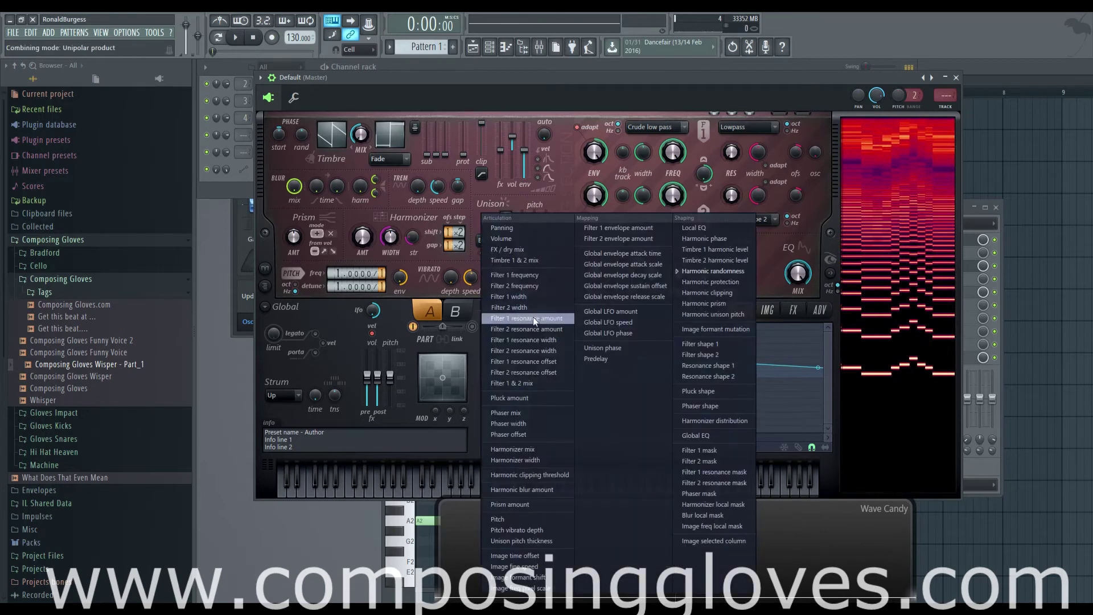
pyautogui.click(736, 282)
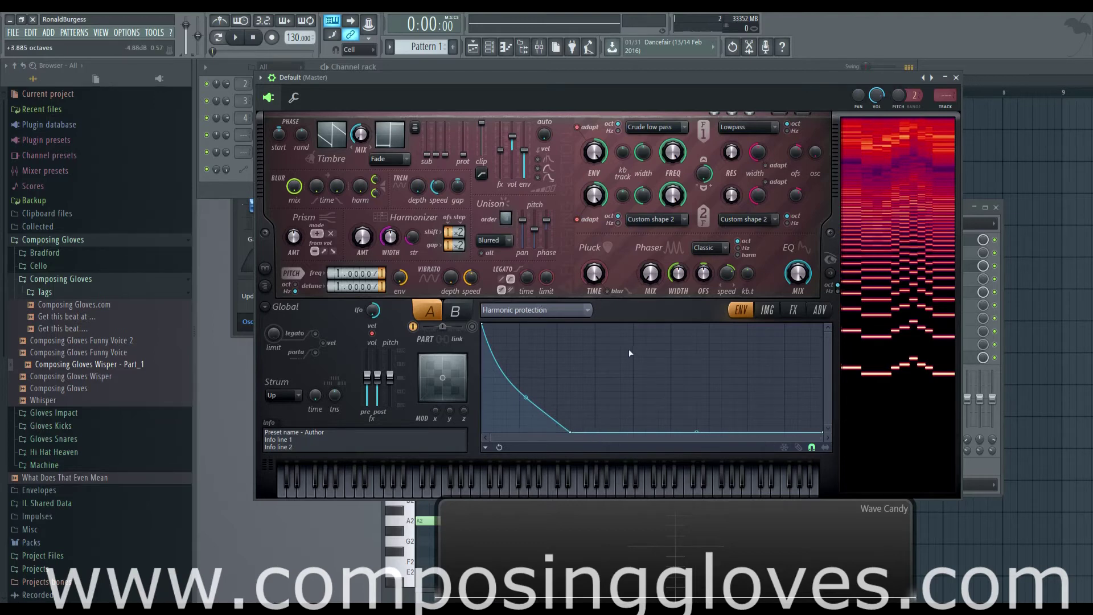
pyautogui.moveTo(673, 155); pyautogui.dragTo(673, 194)
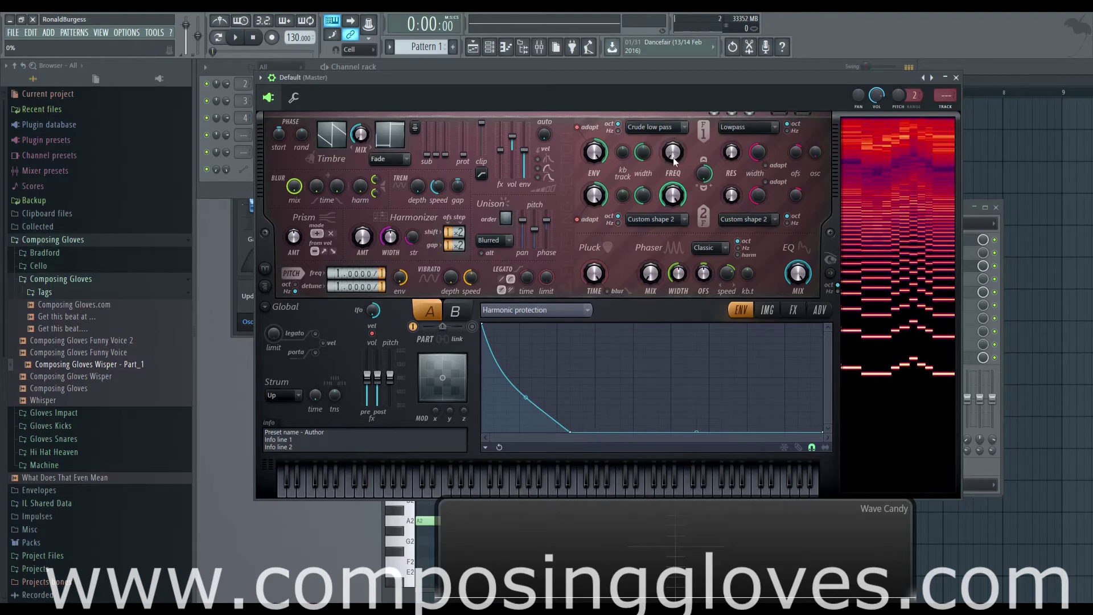
pyautogui.moveTo(673, 153); pyautogui.dragTo(673, 114)
# - Raise the protection slider to its maximum and add a full-height peak at +6.667 octaves with a curved fall to the Harmonic protection curve
pyautogui.moveTo(427, 154); pyautogui.dragTo(464, 126)
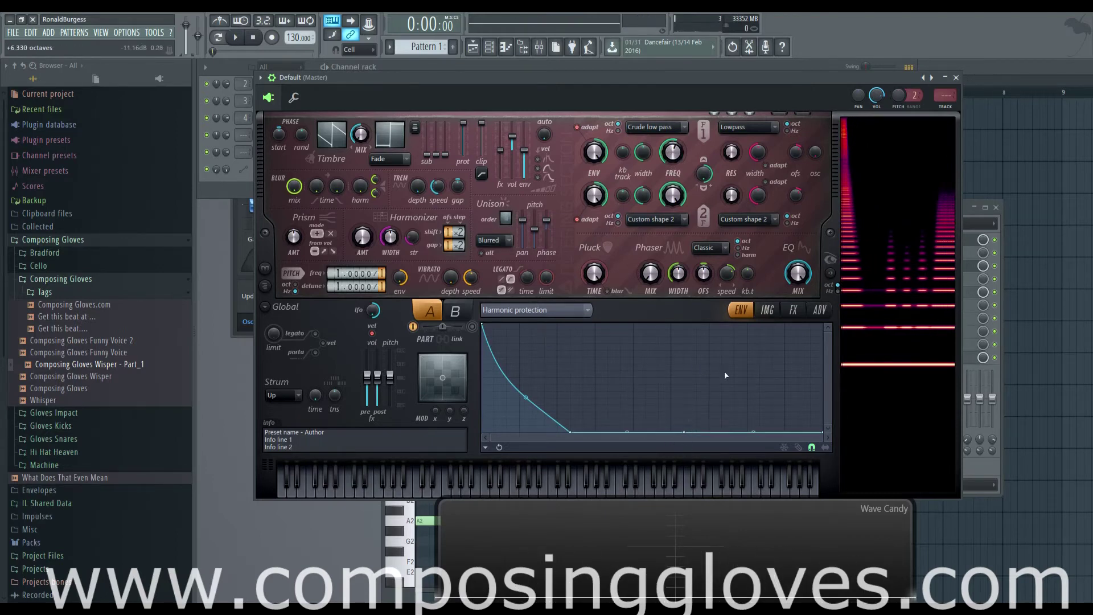
pyautogui.moveTo(734, 431); pyautogui.dragTo(734, 323)
pyautogui.moveTo(778, 379); pyautogui.dragTo(784, 413)
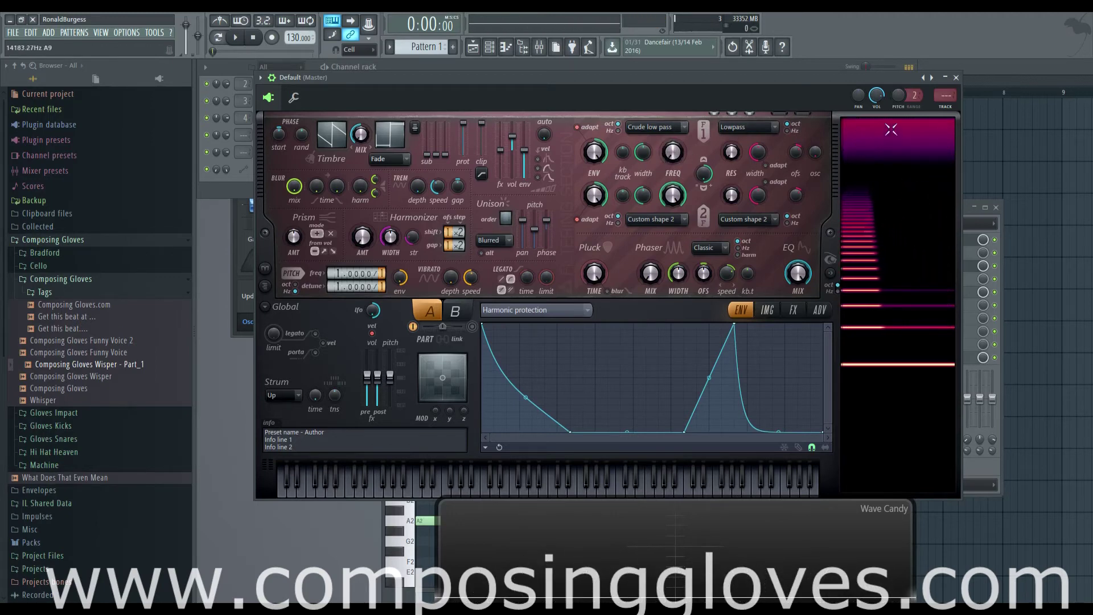
# - Delete the high-octave peak and build several raised plateaus on the Harmonic protection curve, extending the mid-octave one to full height
pyautogui.rightClick(735, 323)
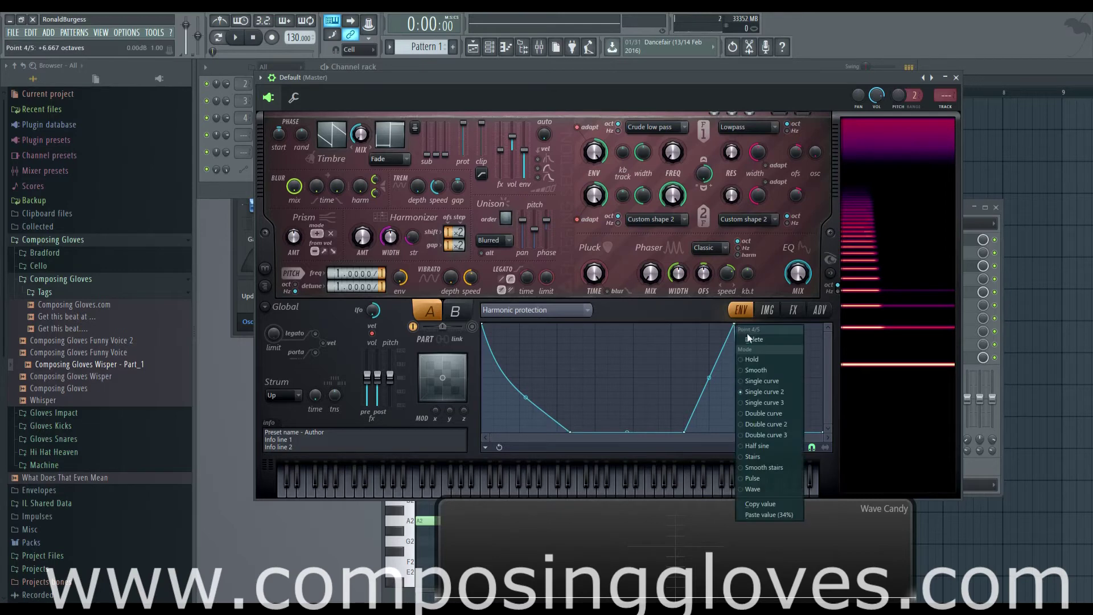
pyautogui.click(753, 339)
pyautogui.hotkey('ctrl', 'z')
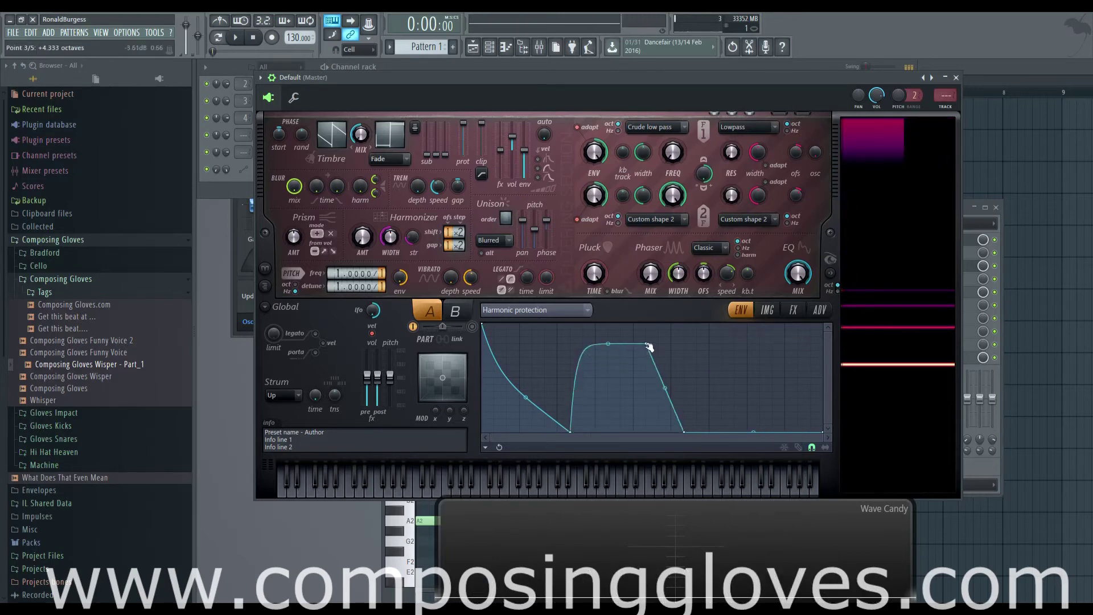
pyautogui.moveTo(754, 433)
pyautogui.mouseDown()
pyautogui.moveTo(723, 417)
pyautogui.moveTo(784, 361)
pyautogui.moveTo(785, 391)
pyautogui.mouseUp()
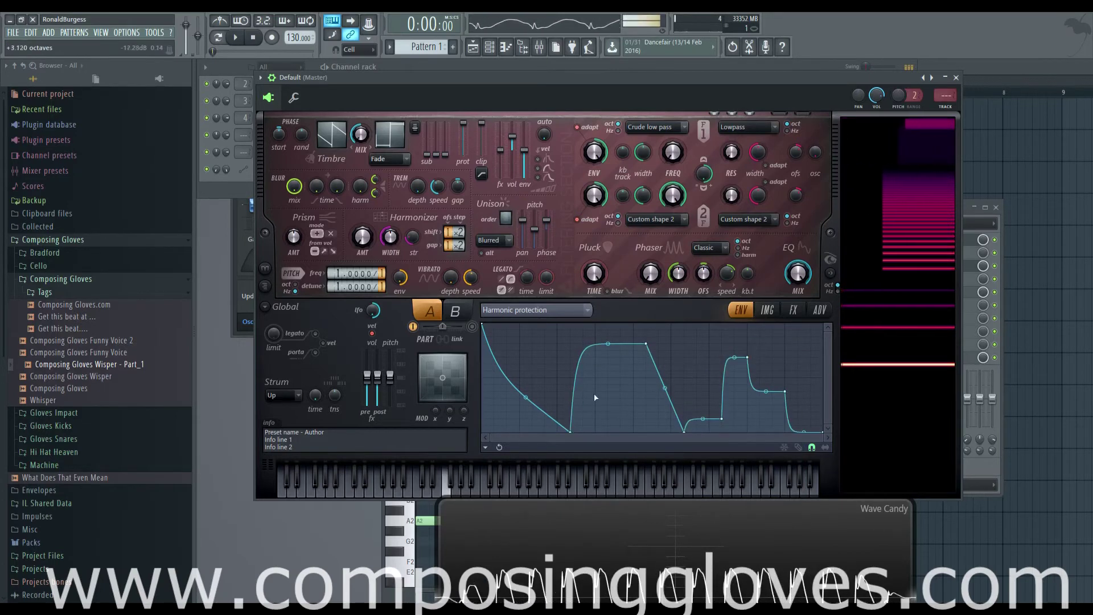
pyautogui.moveTo(593, 393); pyautogui.dragTo(581, 405)
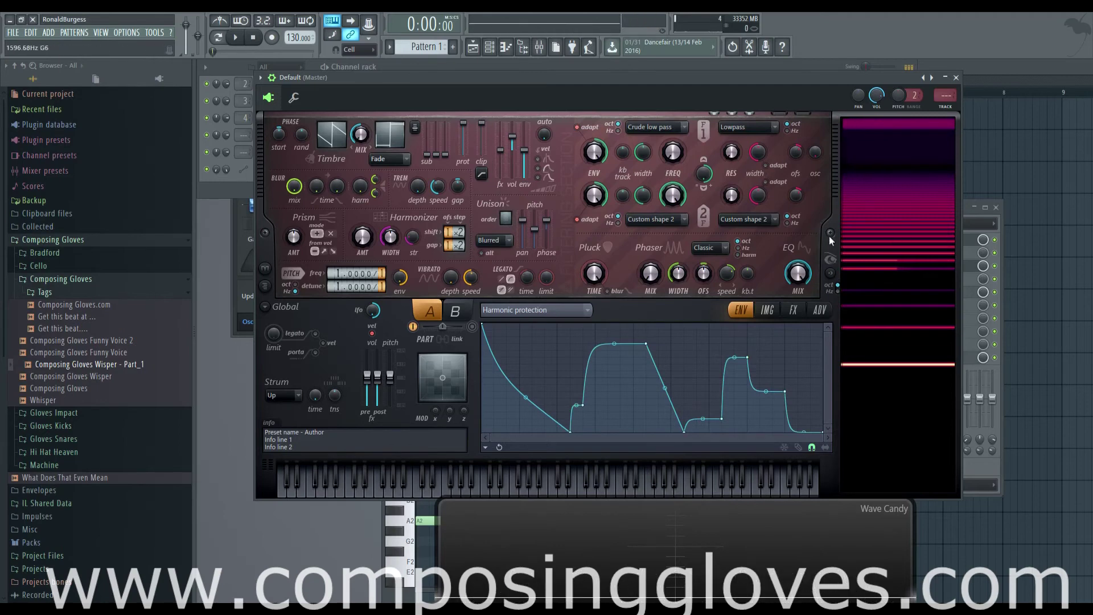
pyautogui.moveTo(648, 344); pyautogui.dragTo(659, 324)
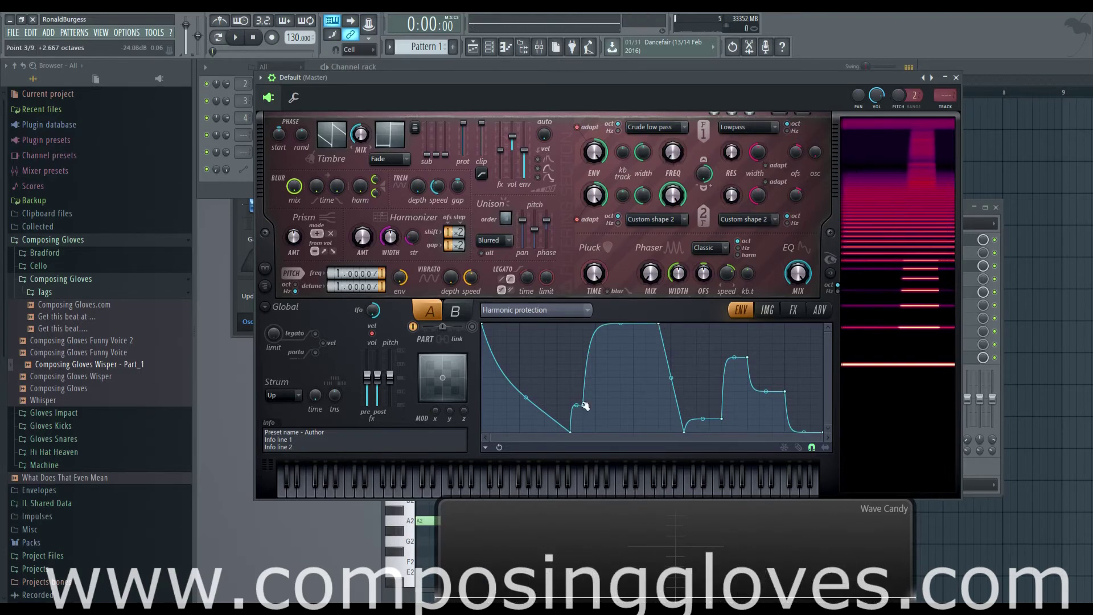
# - Turn on step editing, erase the added Harmonic protection points, and turn step editing off again
pyautogui.click(799, 448)
pyautogui.moveTo(808, 364); pyautogui.dragTo(598, 349)
pyautogui.moveTo(590, 403); pyautogui.dragTo(597, 381)
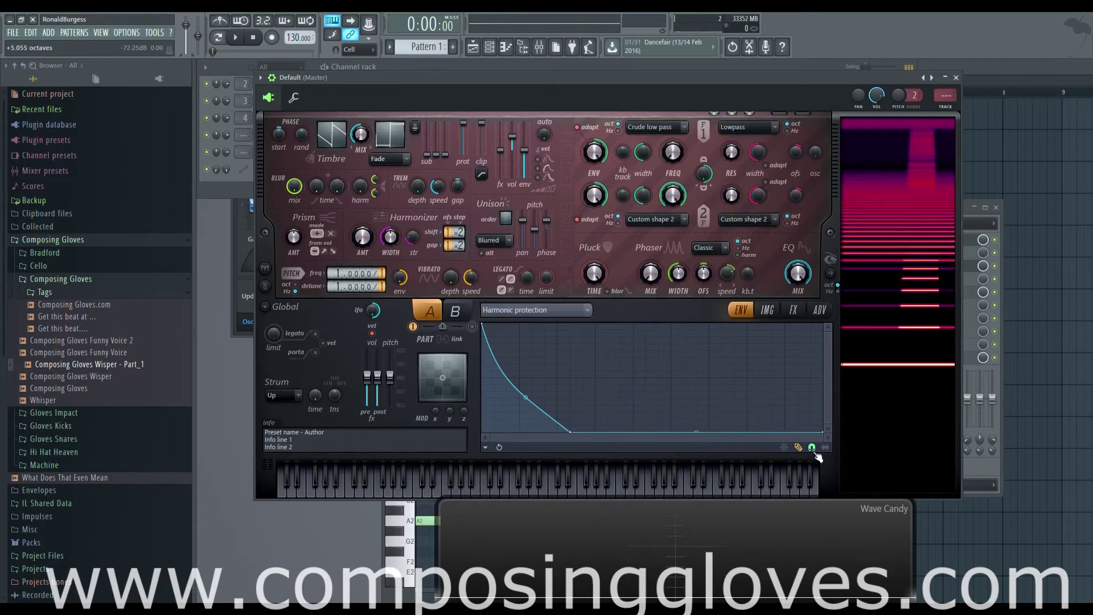
pyautogui.click(798, 447)
# - Reshape the Harmonic protection curve into a nearly straight slope from full level down to zero, and audition a note
pyautogui.moveTo(578, 428); pyautogui.dragTo(821, 431)
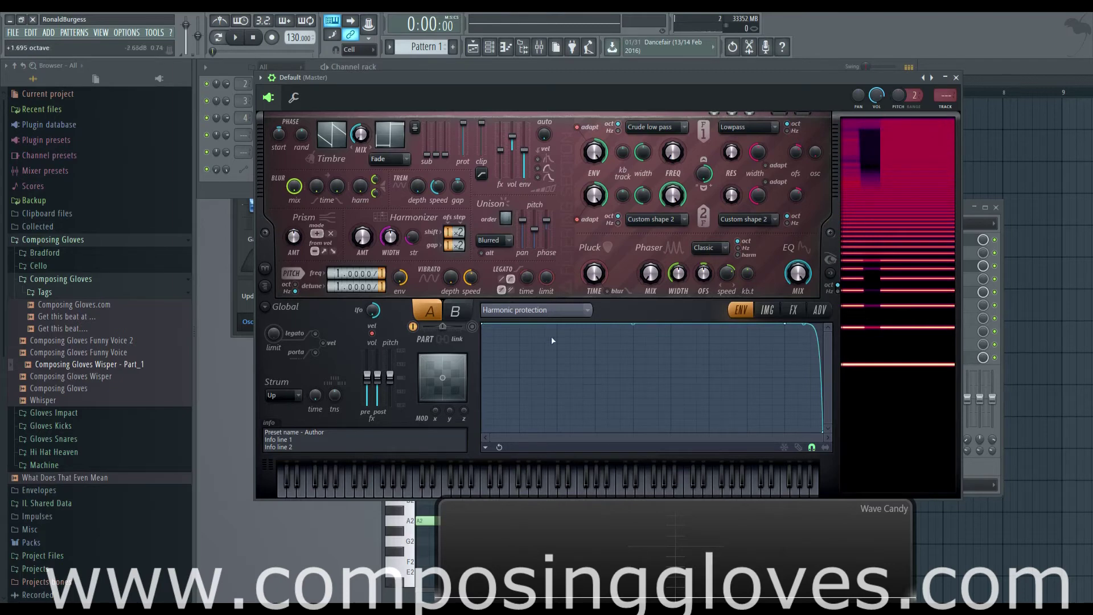
pyautogui.rightClick(786, 325)
pyautogui.click(800, 337)
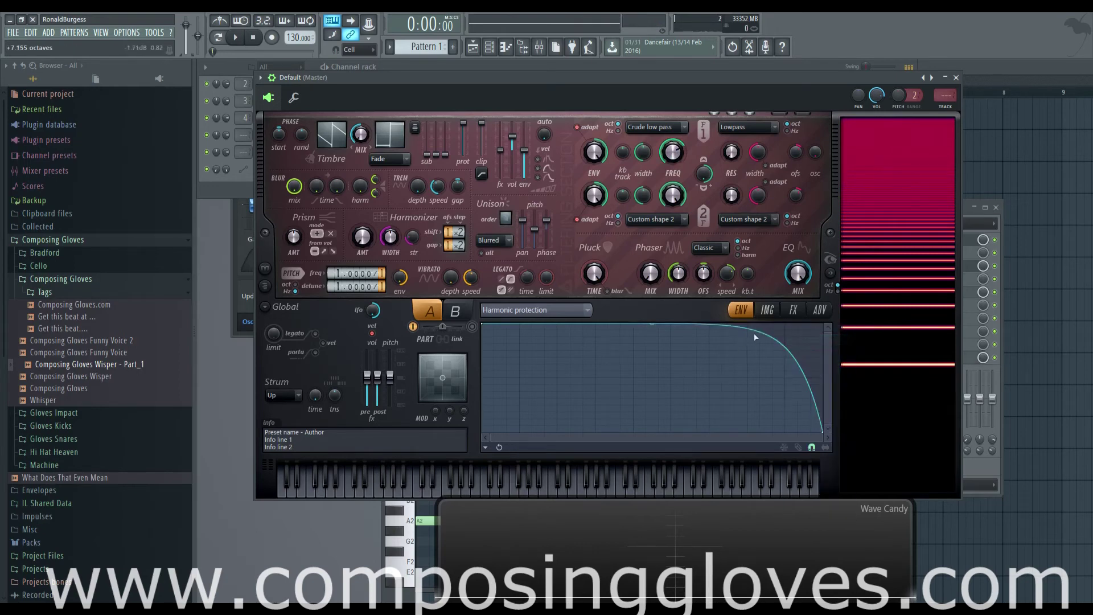
pyautogui.moveTo(653, 324); pyautogui.dragTo(653, 381)
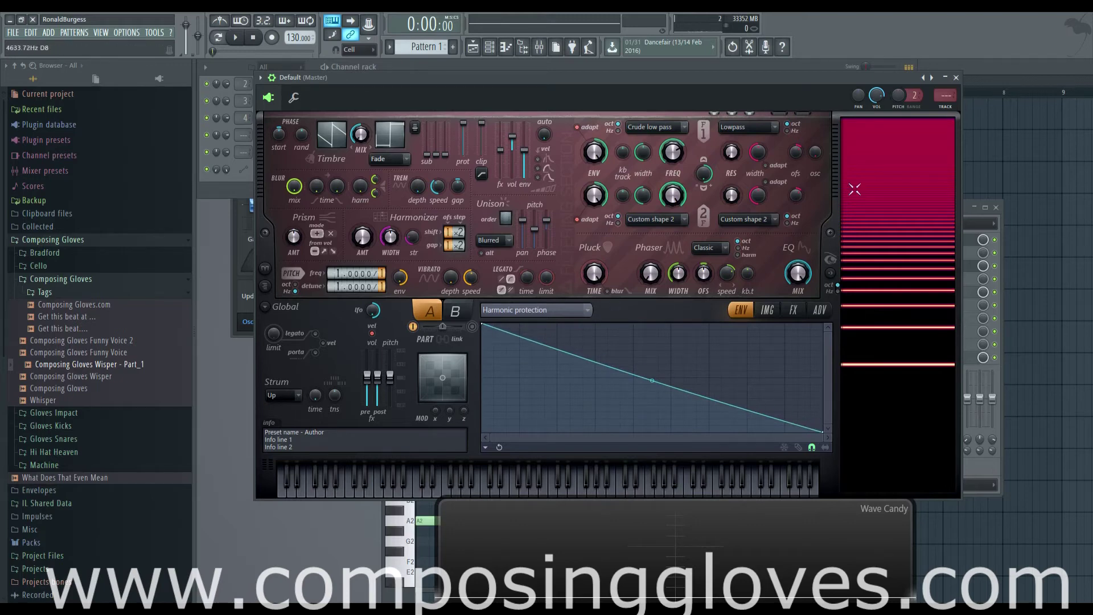
pyautogui.click(446, 485)
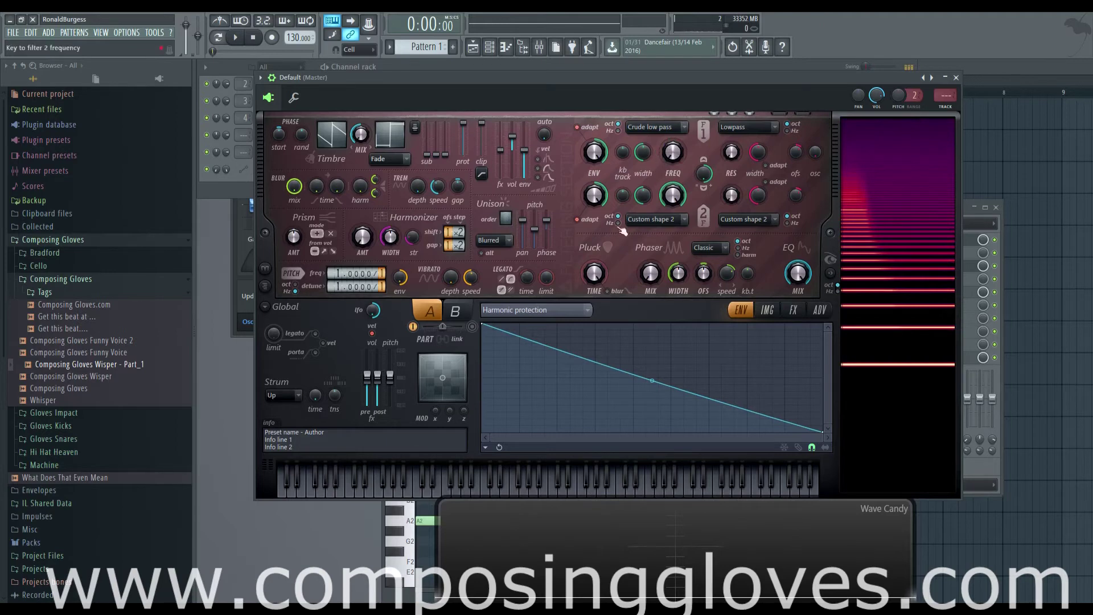
# - Switch the editor target to Harmonic clipping and view the available clipping threshold modes without choosing another one
pyautogui.click(563, 310)
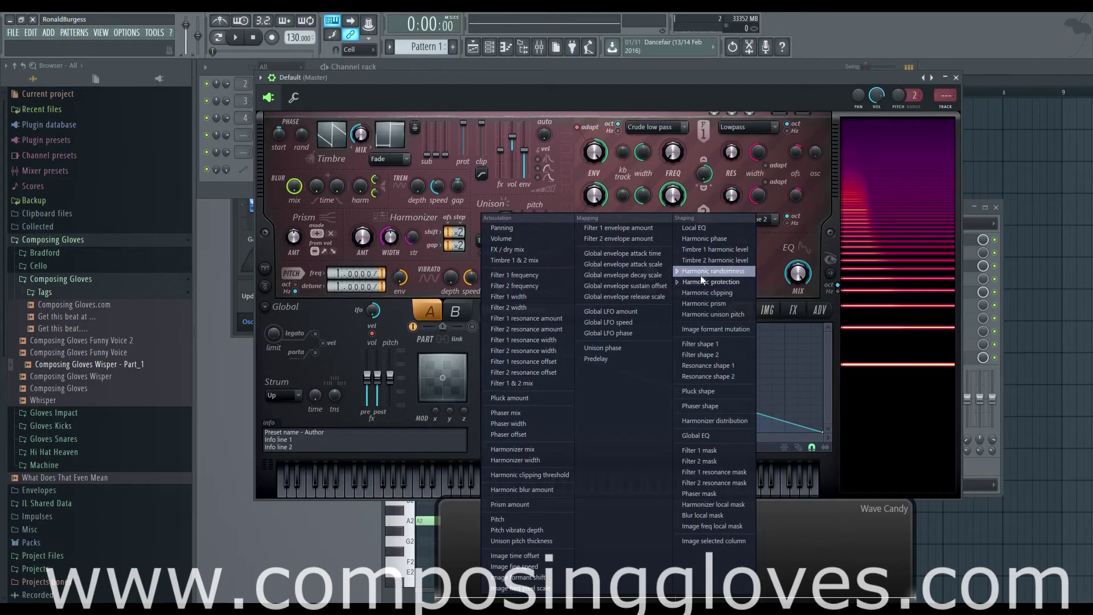
pyautogui.click(741, 293)
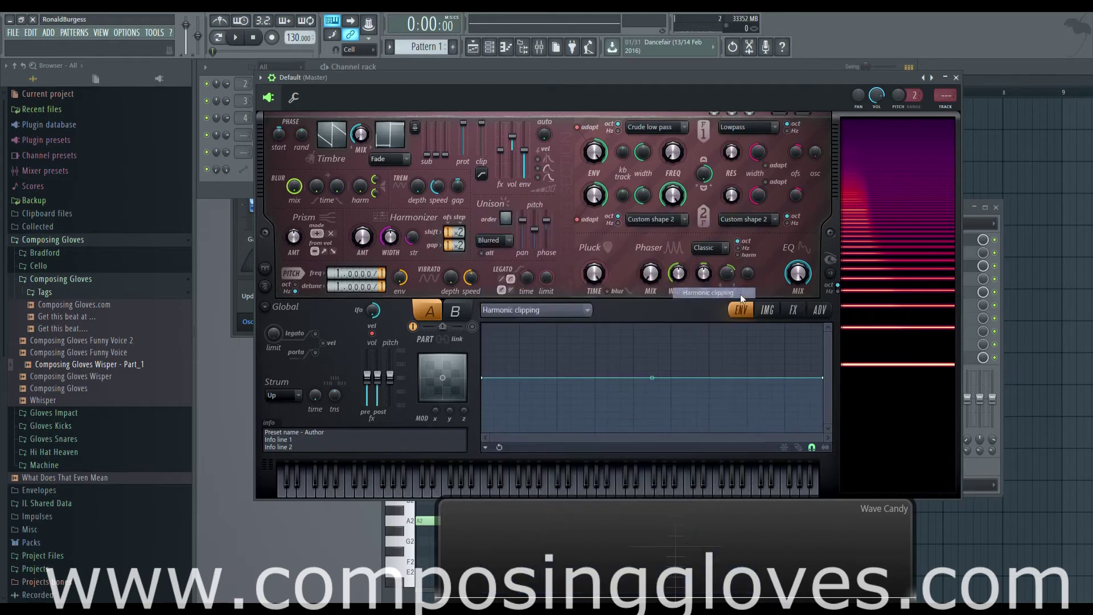
pyautogui.click(482, 173)
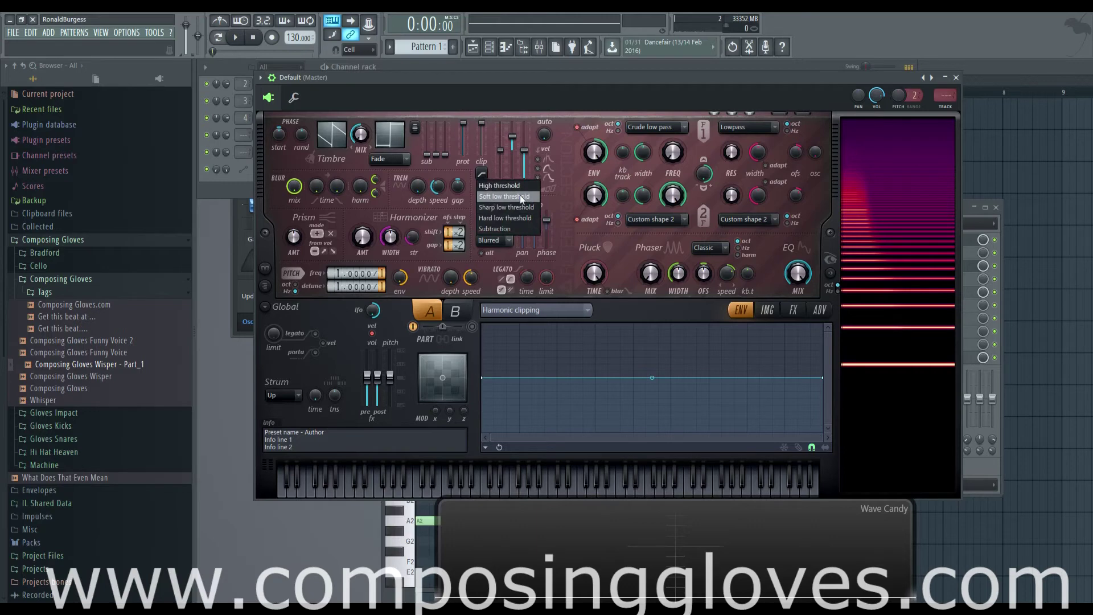
pyautogui.click(486, 174)
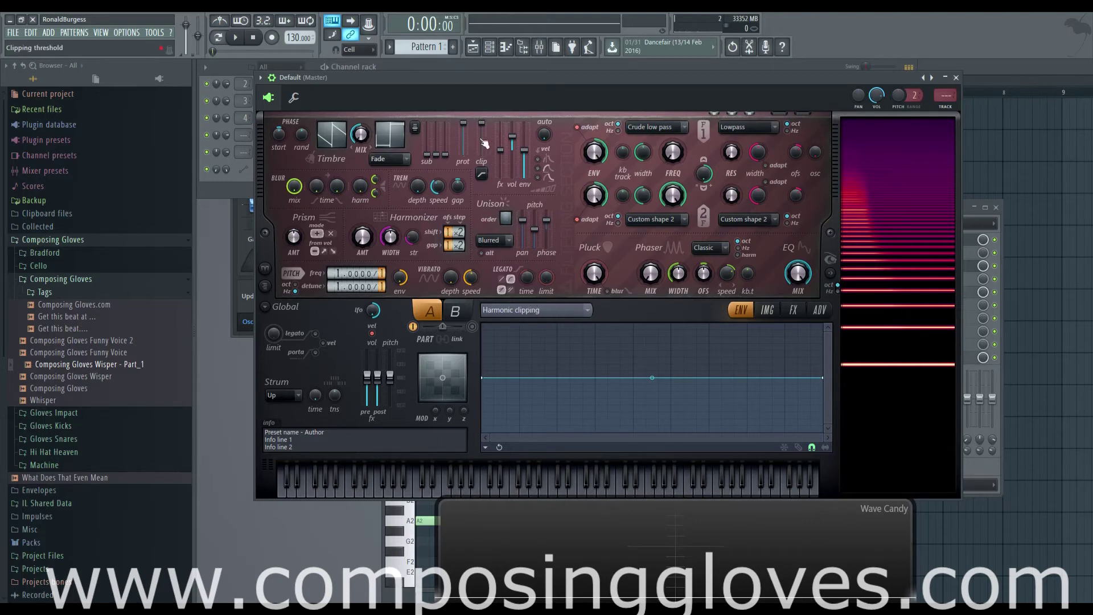
# - Shape the Harmonic clipping curve with a peak near +4.333 octaves, raise its low-octave point to the maximum, and audition a note
pyautogui.moveTo(537, 371)
pyautogui.mouseDown()
pyautogui.moveTo(520, 432)
pyautogui.moveTo(645, 337)
pyautogui.moveTo(682, 373)
pyautogui.mouseUp()
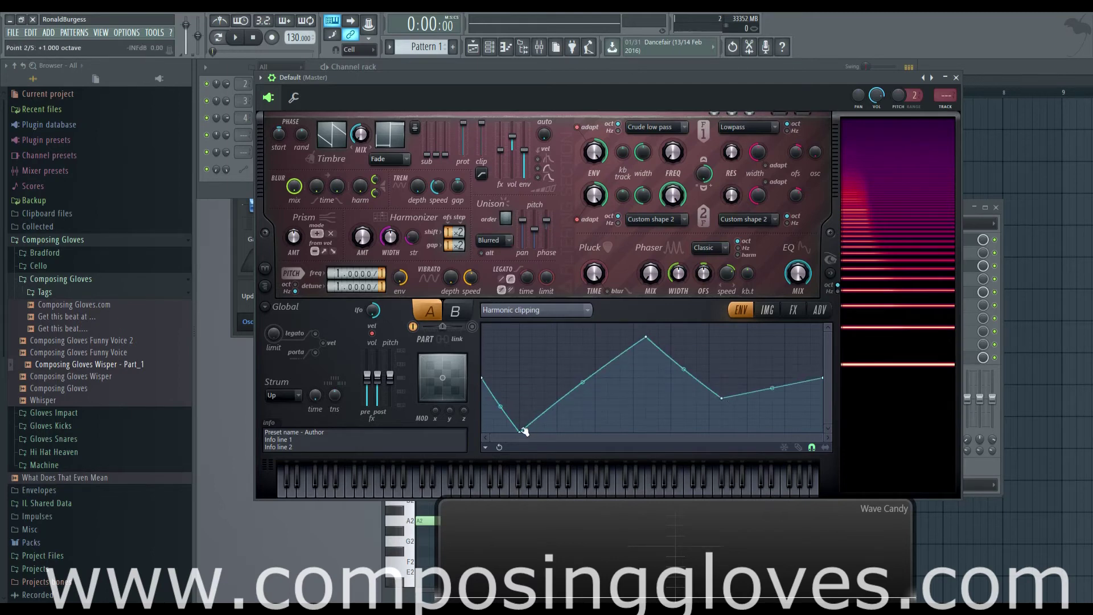
pyautogui.moveTo(518, 431); pyautogui.dragTo(499, 434)
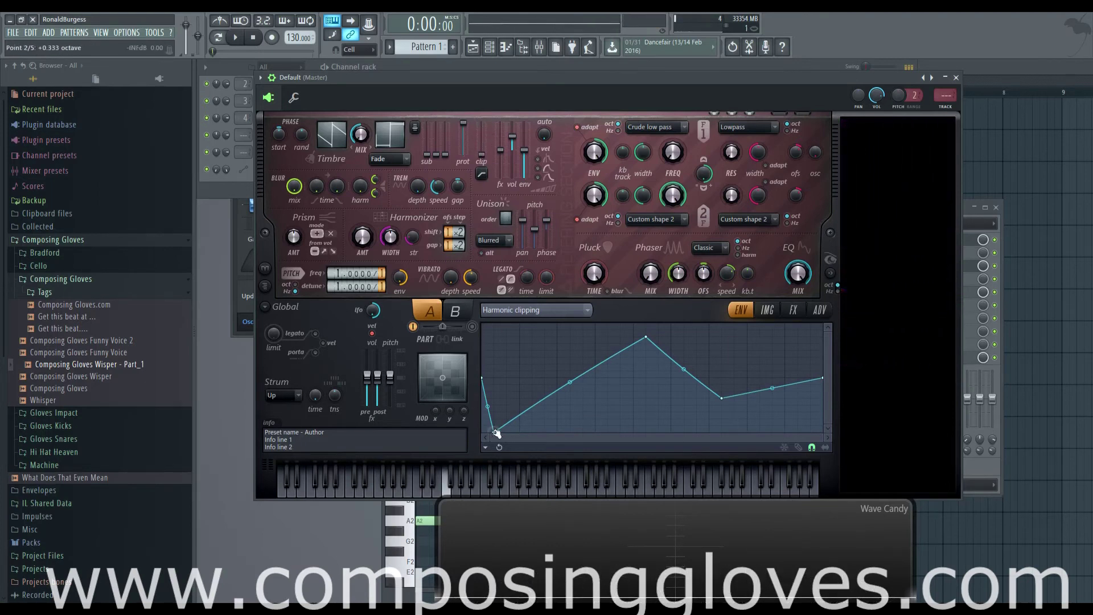
pyautogui.moveTo(497, 434); pyautogui.dragTo(505, 324)
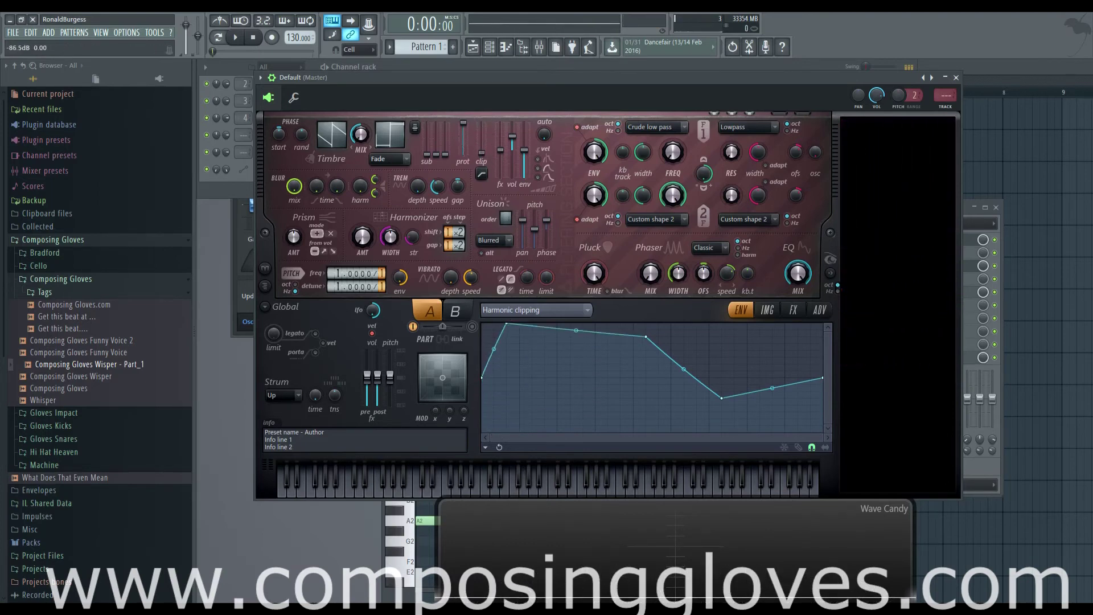
pyautogui.press('z')
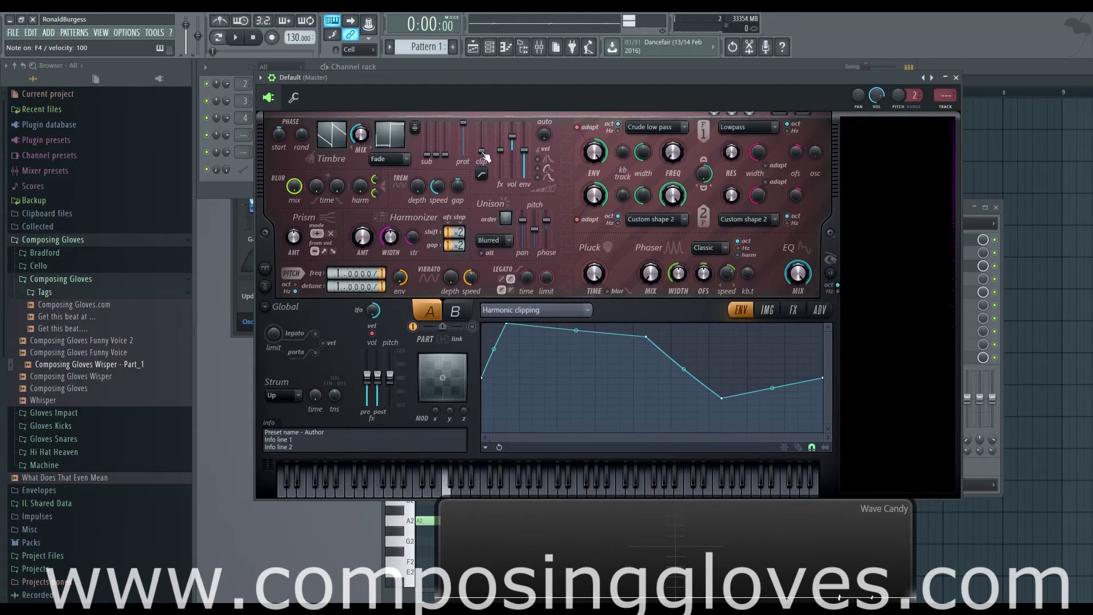
# - Move the low-octave clipping point to the minimum at +1 octave and then to the maximum, auditioning a note at each extreme
pyautogui.moveTo(506, 324); pyautogui.dragTo(524, 432)
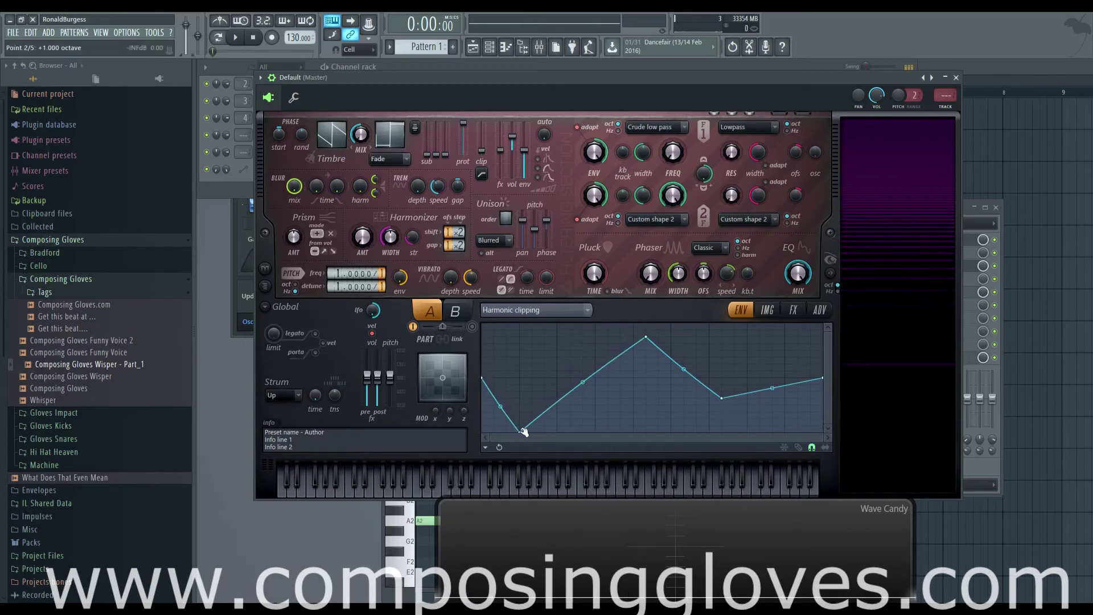
pyautogui.press('z')
pyautogui.moveTo(524, 432); pyautogui.dragTo(524, 326)
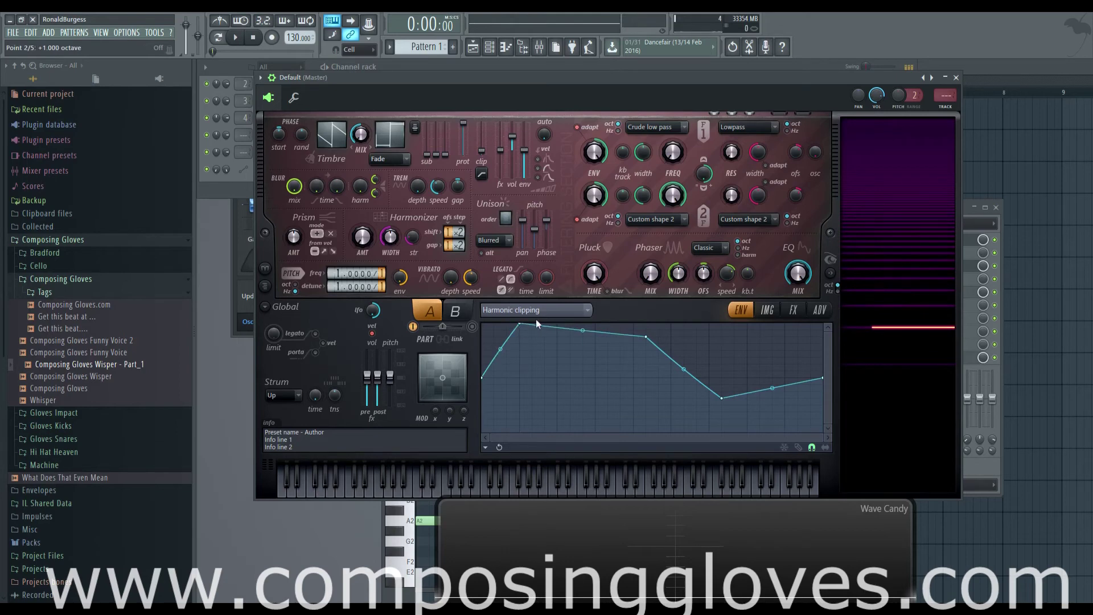
pyautogui.press('z')
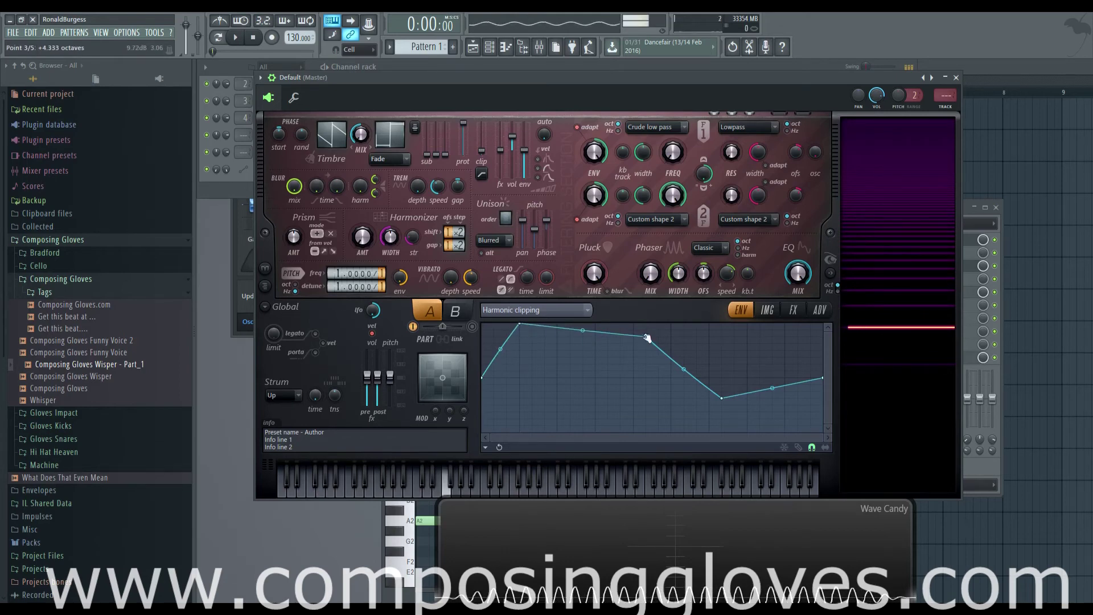
# - Lower the clipping curve's middle point to half height, add points for two full-height plateaus and a high-octave dip, and audition a note
pyautogui.moveTo(647, 338); pyautogui.dragTo(634, 378)
pyautogui.moveTo(578, 349); pyautogui.dragTo(577, 377)
pyautogui.rightClick(673, 324)
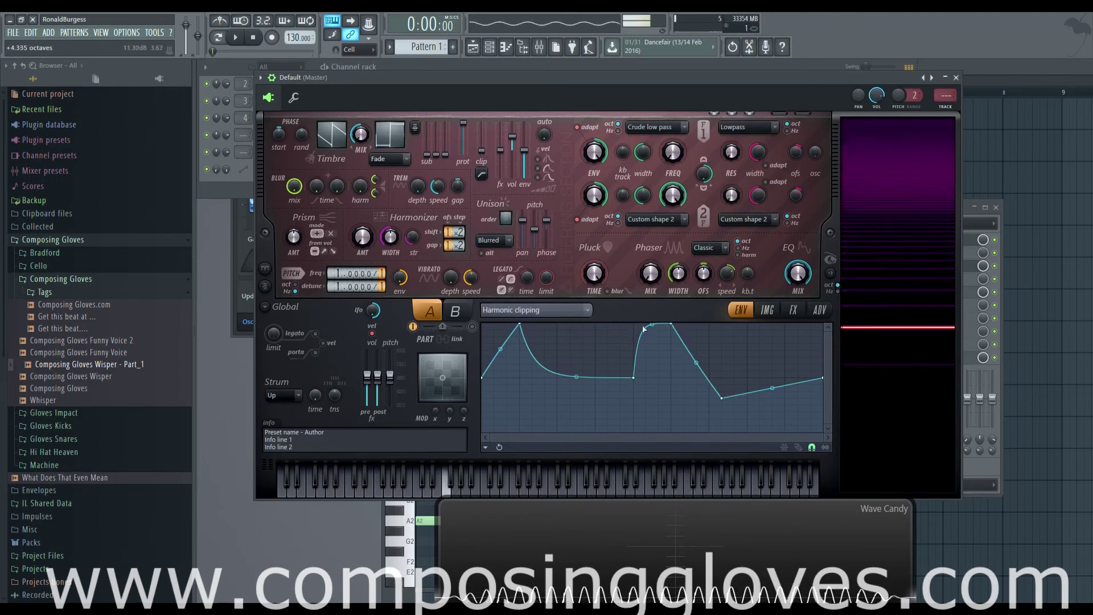
pyautogui.rightClick(596, 323)
pyautogui.rightClick(747, 405)
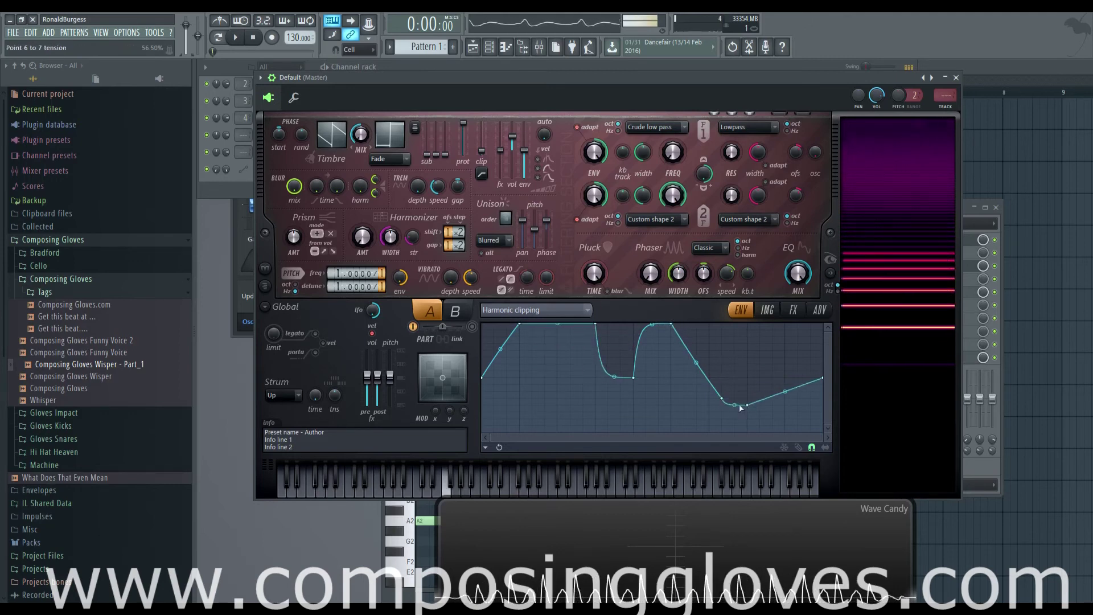
pyautogui.press('z')
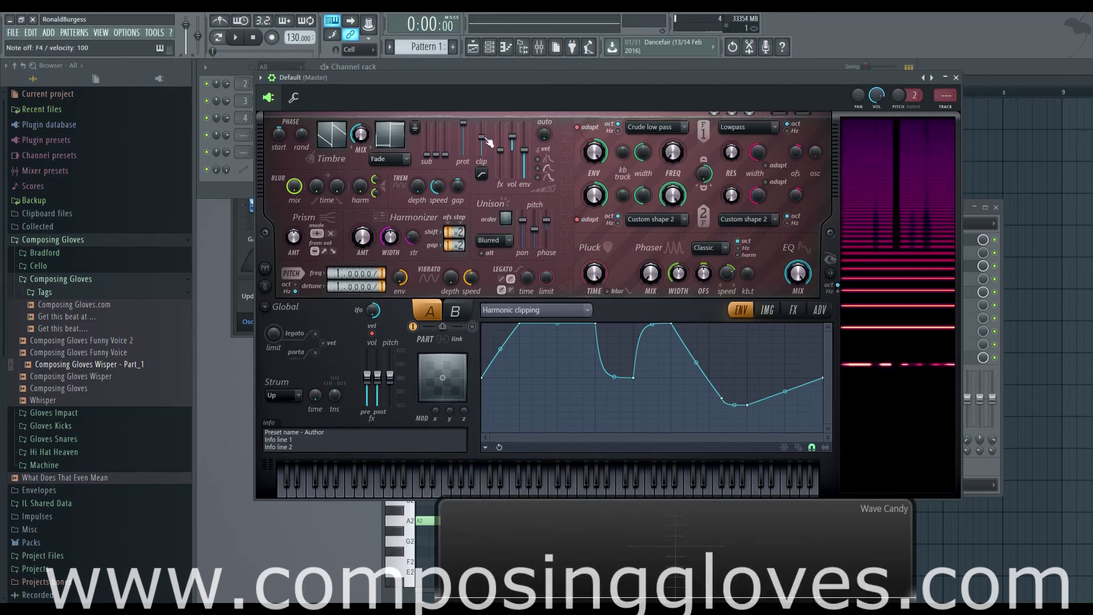
# - Set the clipping mode to Hard low threshold, audition a note, and drop the +1 octave clipping point to the minimum
pyautogui.click(483, 174)
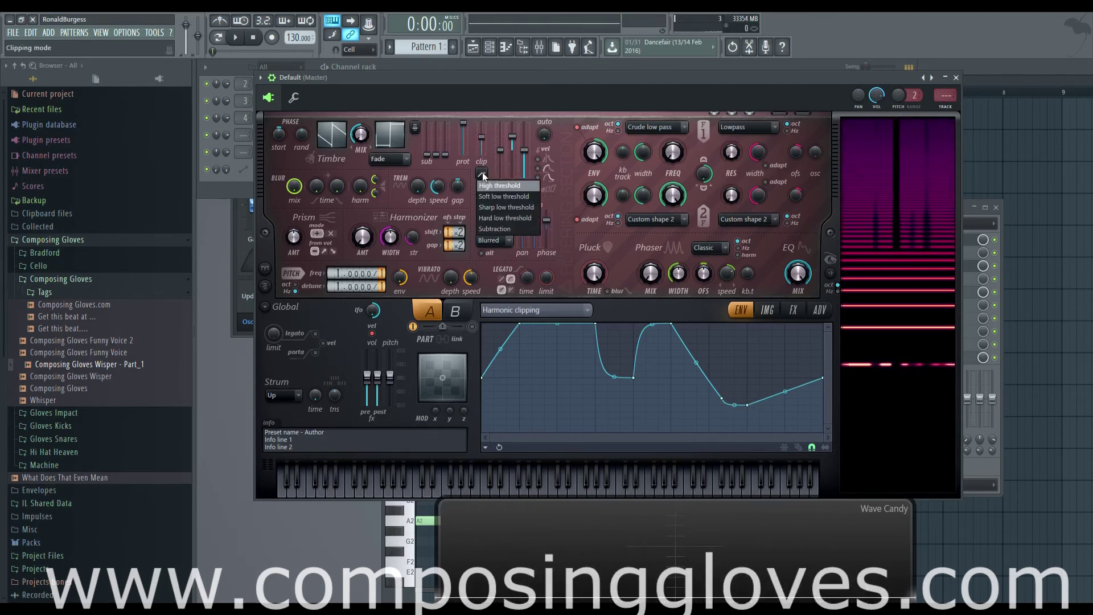
pyautogui.click(532, 220)
pyautogui.press('z')
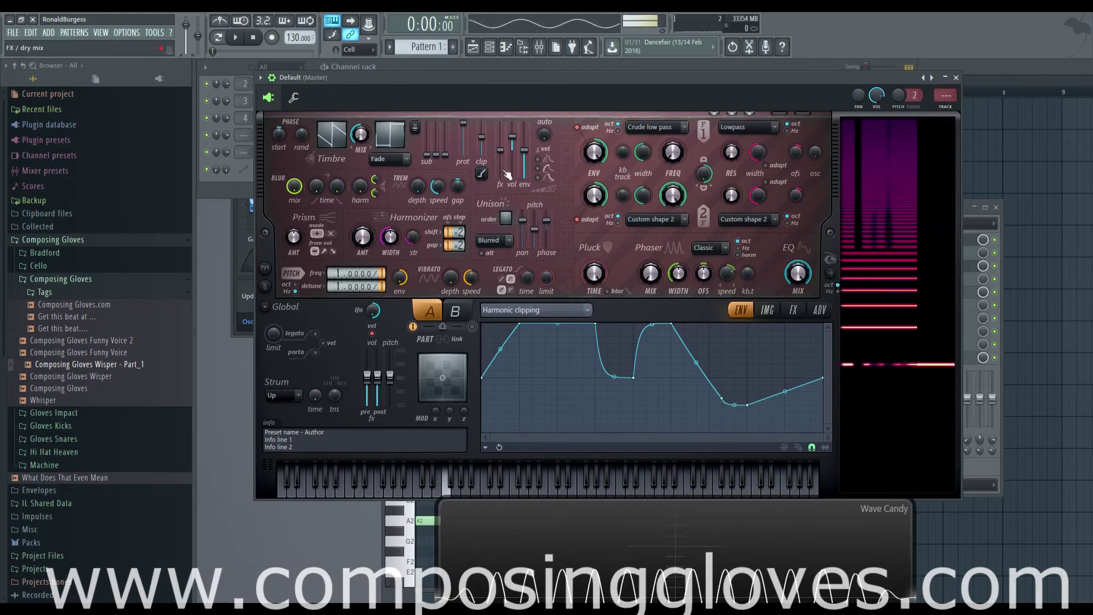
pyautogui.moveTo(523, 325); pyautogui.dragTo(519, 432)
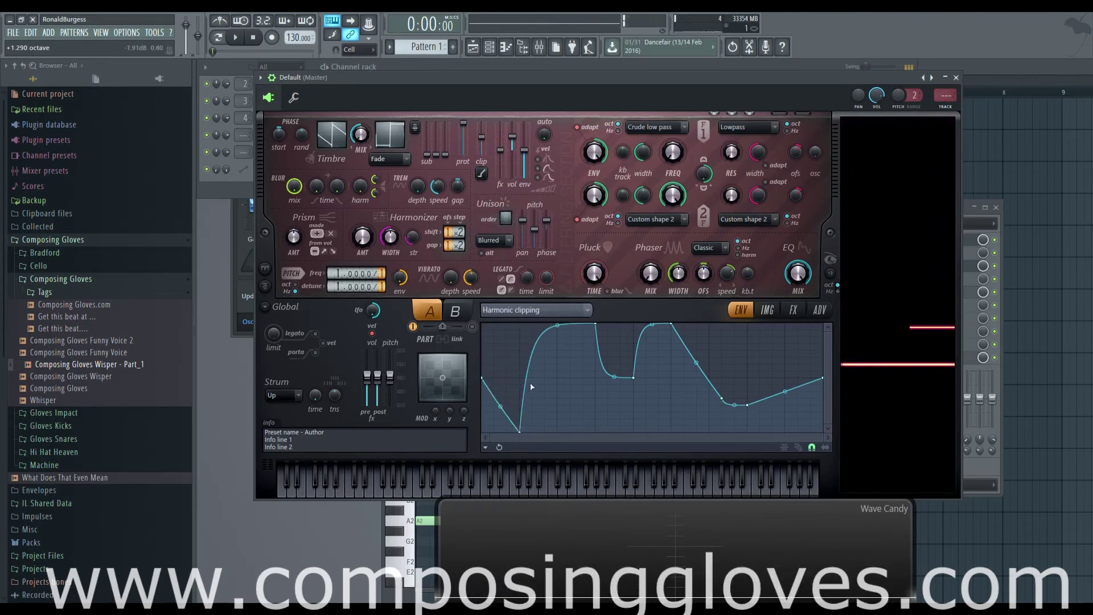
# - Review the clipping mode options and raise the clipping threshold slightly
pyautogui.click(482, 174)
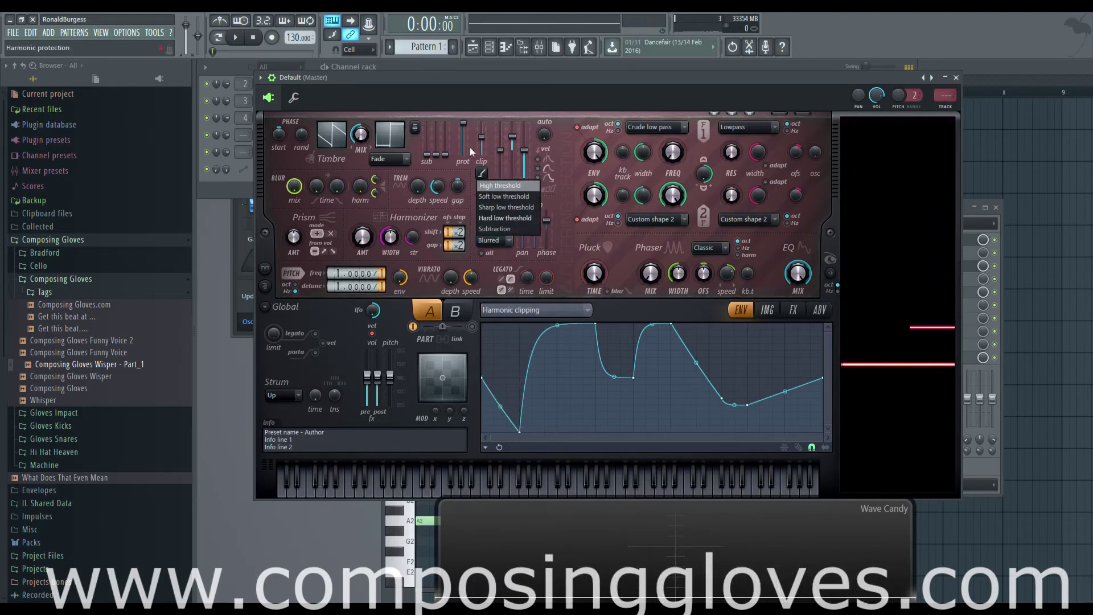
pyautogui.click(500, 186)
pyautogui.moveTo(481, 138); pyautogui.dragTo(487, 136)
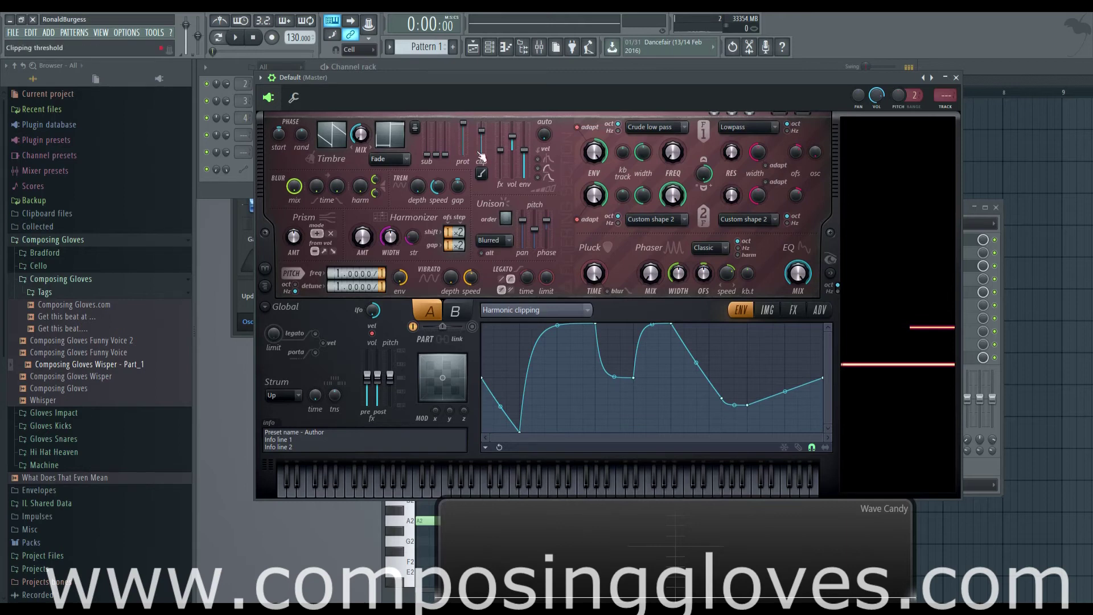
# - Bring the playlist into view, play the arrangement briefly with the synth window in front, and stop playback
pyautogui.moveTo(460, 77); pyautogui.dragTo(524, 71)
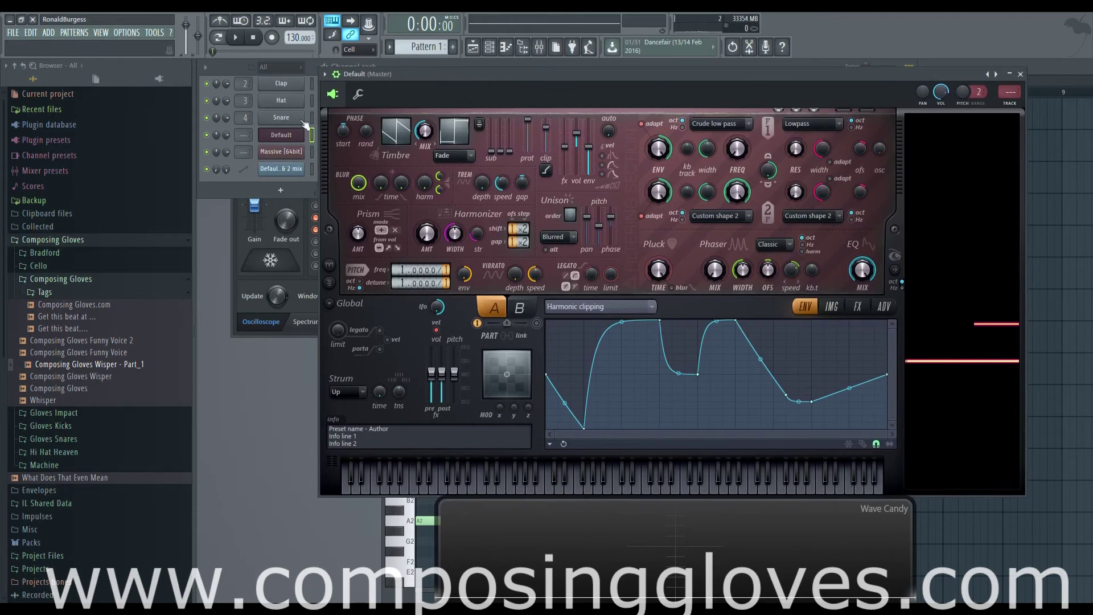
pyautogui.moveTo(400, 75); pyautogui.dragTo(454, 230)
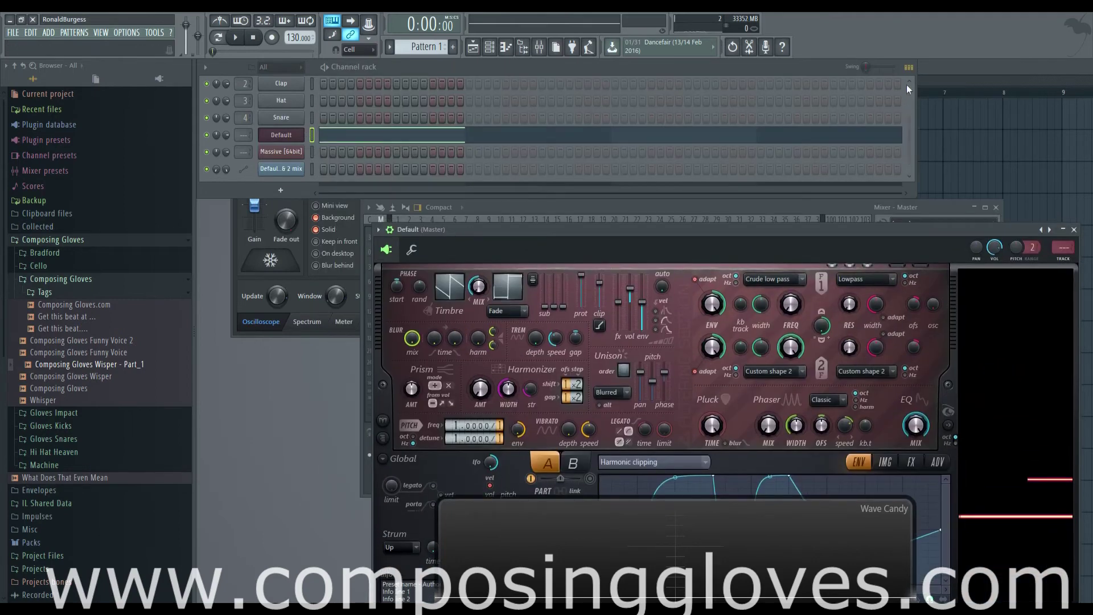
pyautogui.click(914, 94)
pyautogui.press('space')
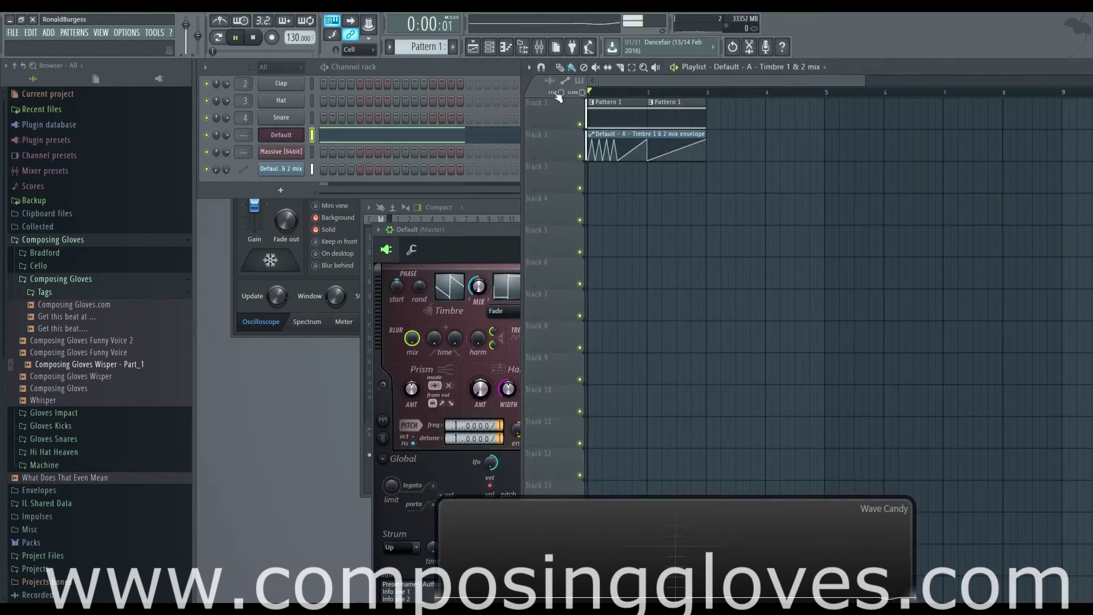
pyautogui.click(495, 229)
pyautogui.moveTo(495, 227); pyautogui.dragTo(476, 184)
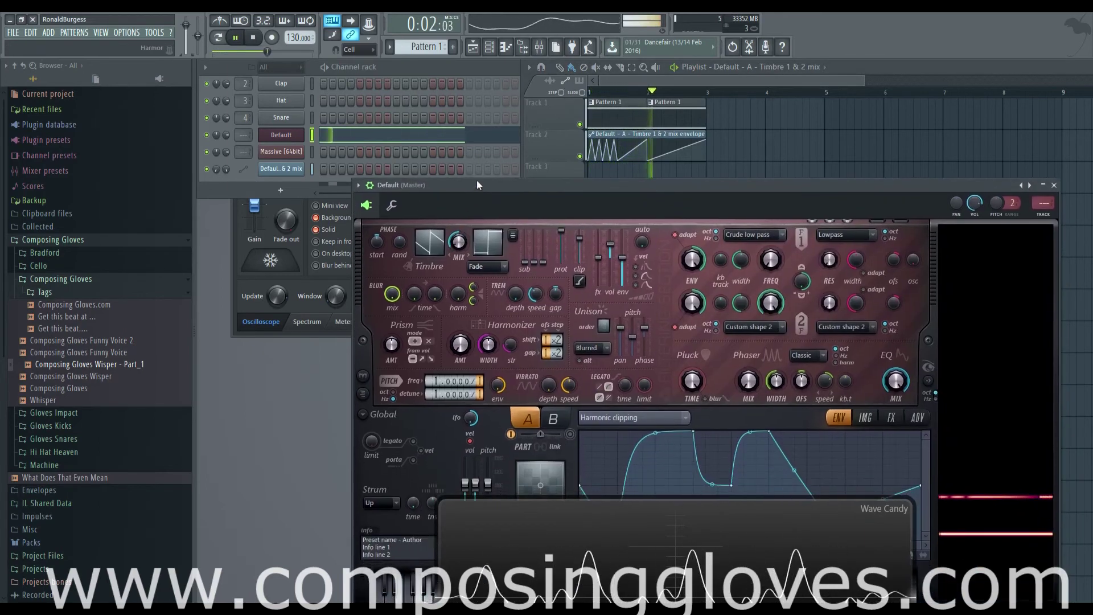
pyautogui.press('space')
pyautogui.moveTo(652, 186); pyautogui.dragTo(575, 118)
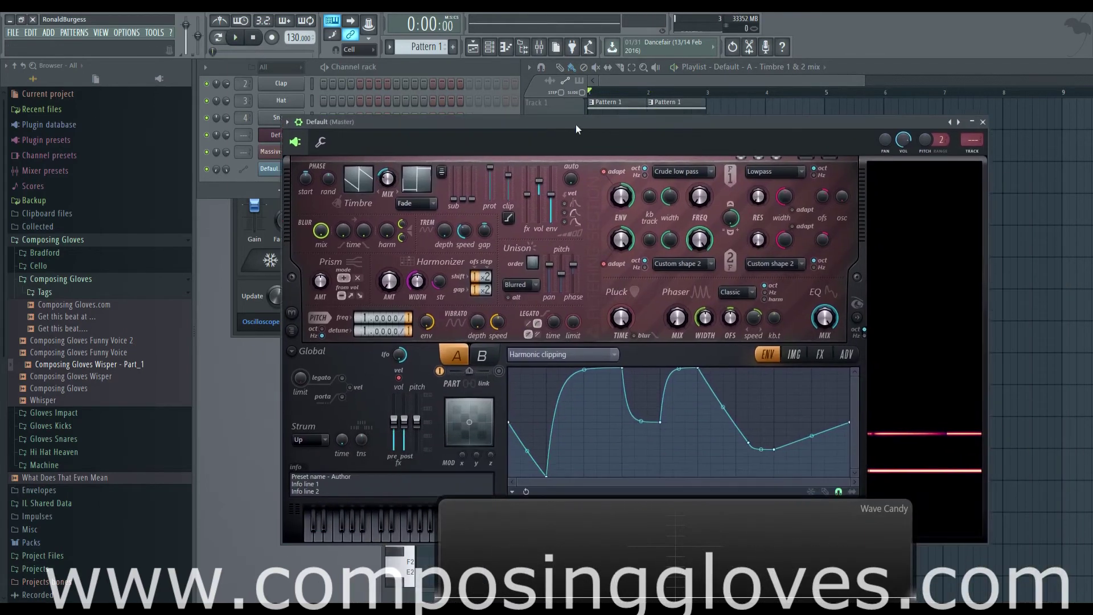
# - Switch the editor to the Timbre 1 & 2 mix envelope, adjust the timbre mix amount, and enable the envelope
pyautogui.click(586, 351)
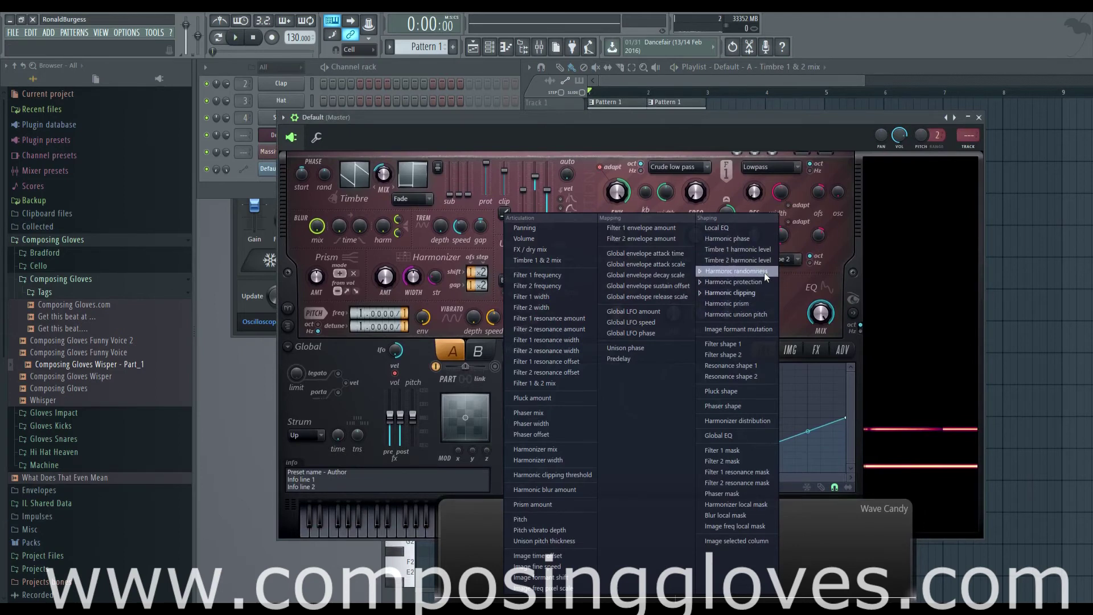
pyautogui.click(527, 261)
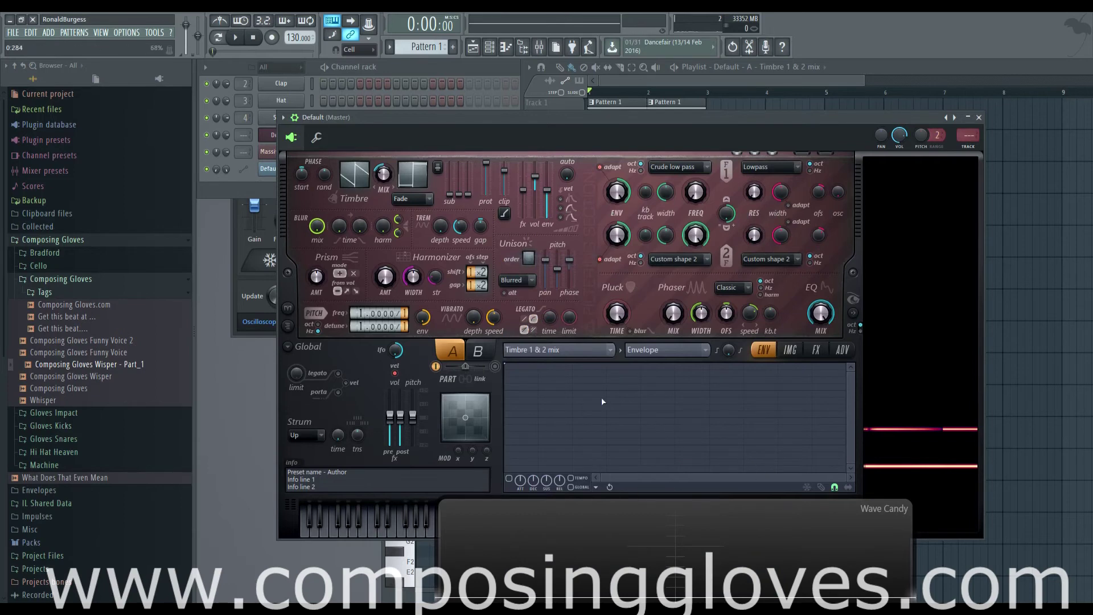
pyautogui.moveTo(383, 174); pyautogui.dragTo(384, 185)
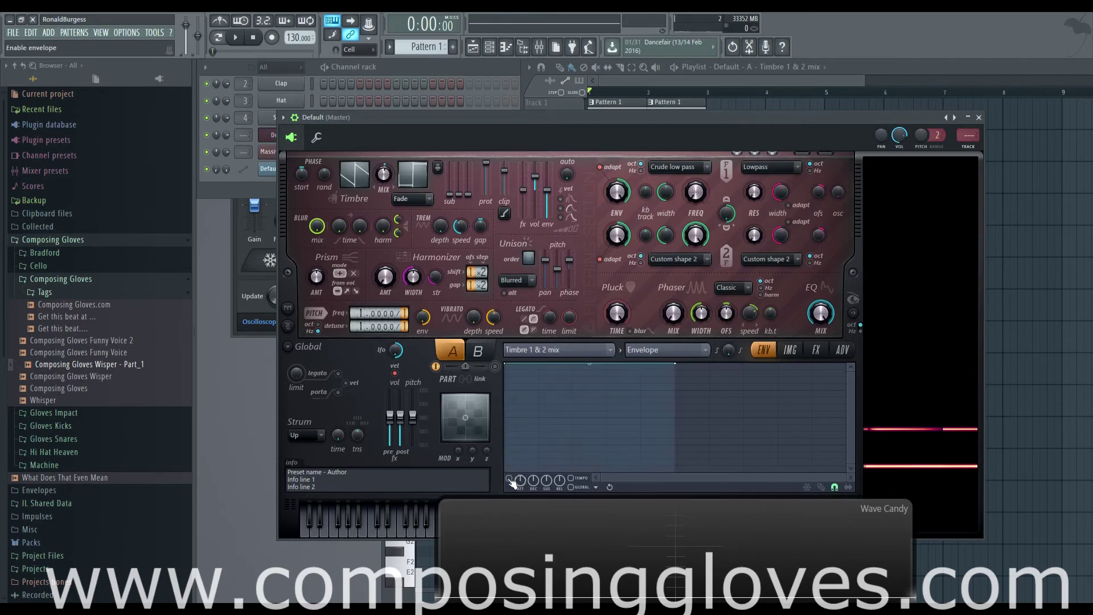
# - Shape the timbre mix envelope into a nearly straight ramp from full level down to zero, and audition a note
pyautogui.moveTo(675, 363); pyautogui.dragTo(675, 472)
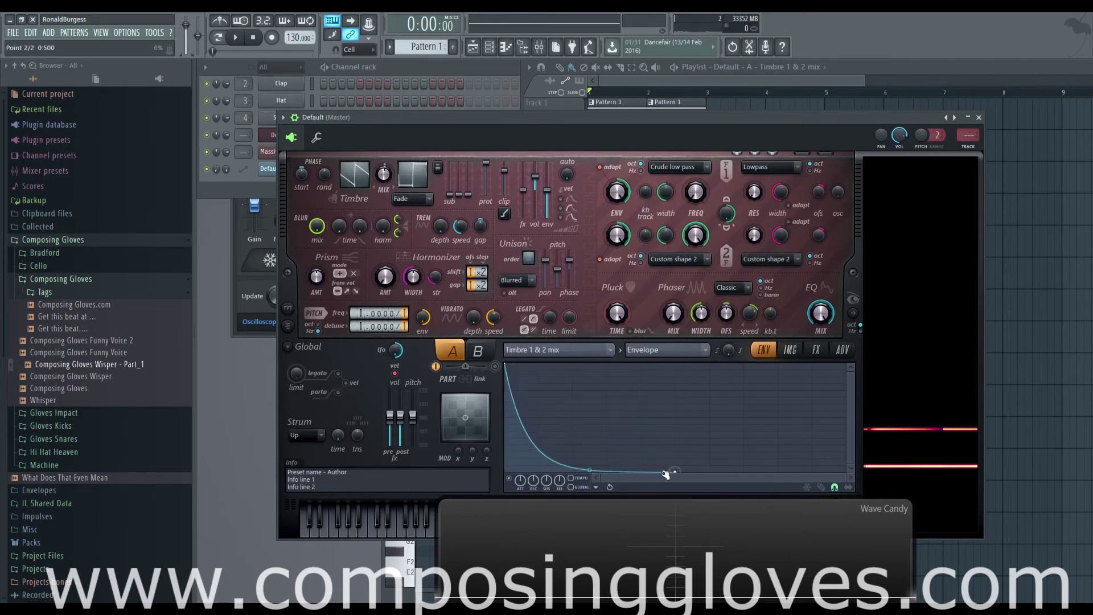
pyautogui.moveTo(584, 473); pyautogui.dragTo(588, 421)
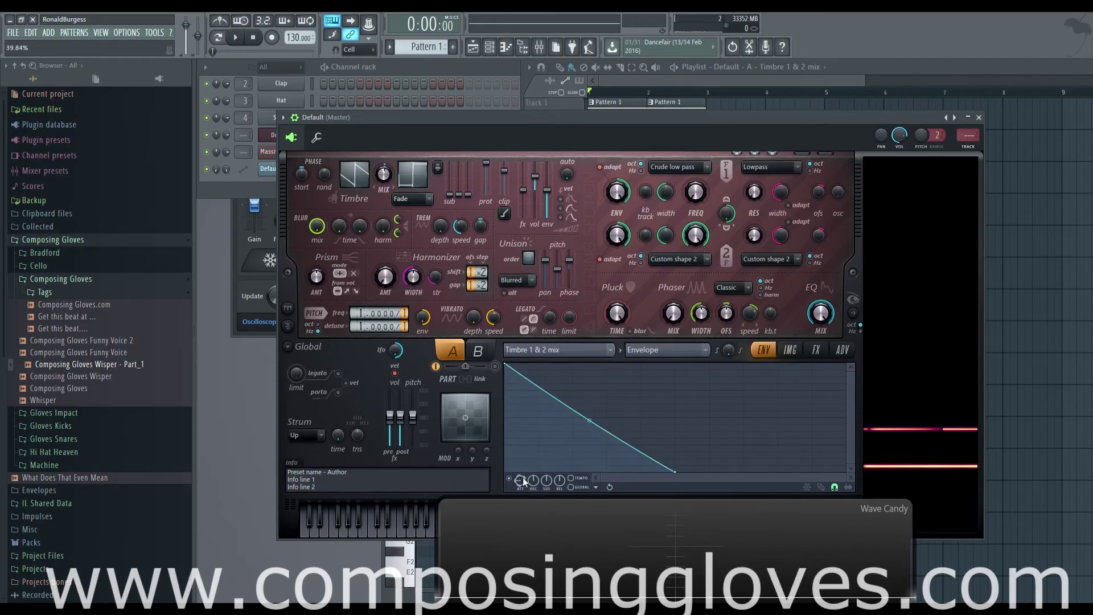
pyautogui.press('d')
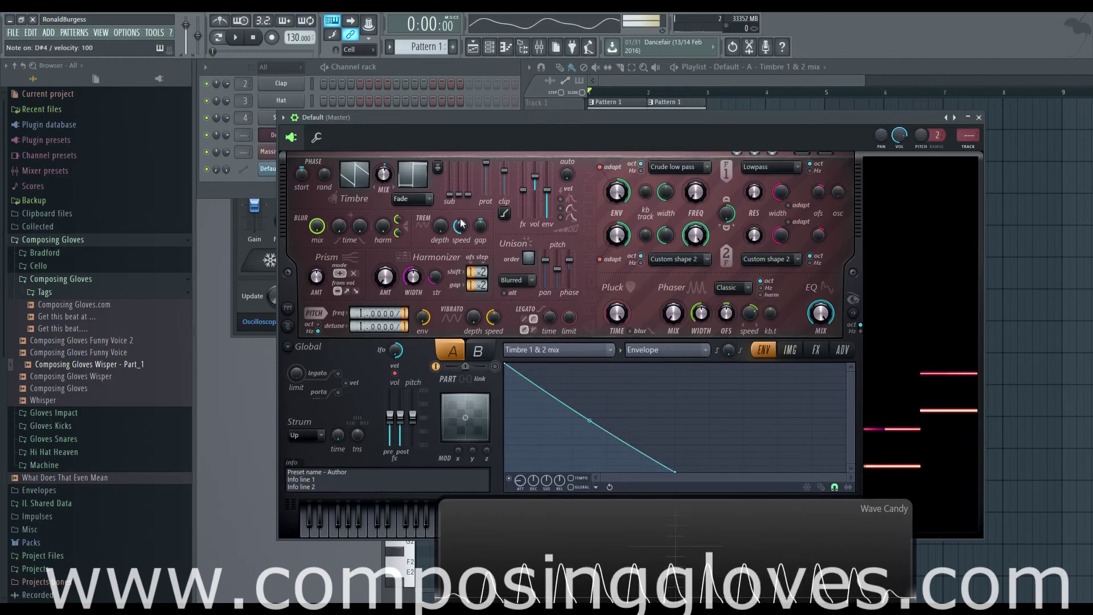
# - Raise the timbre mix envelope's end point to full level and delete that point
pyautogui.moveTo(675, 472); pyautogui.dragTo(675, 363)
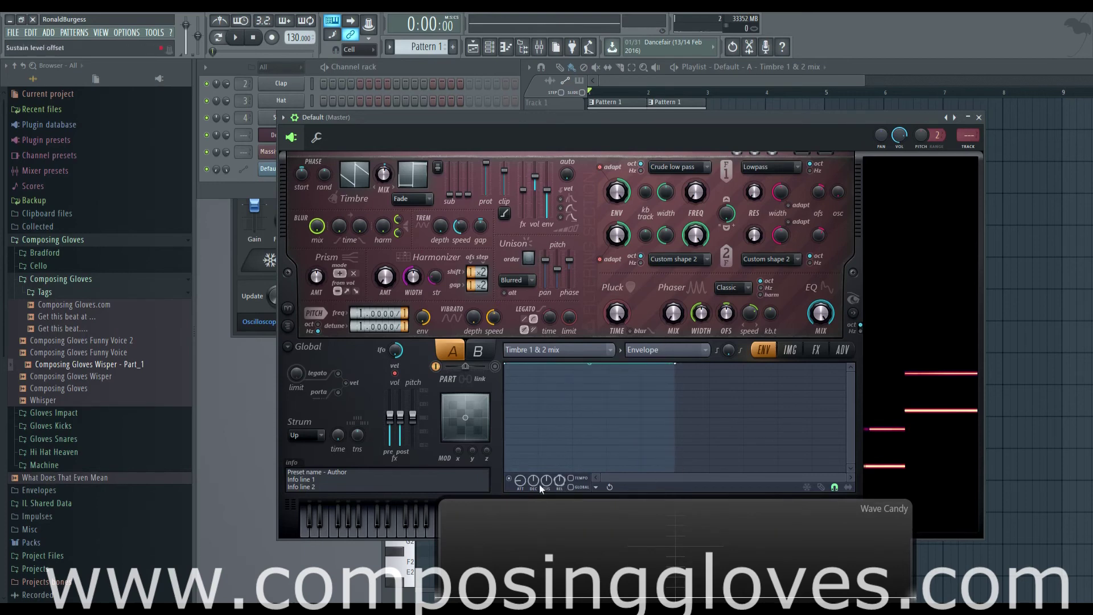
pyautogui.rightClick(676, 363)
pyautogui.click(707, 375)
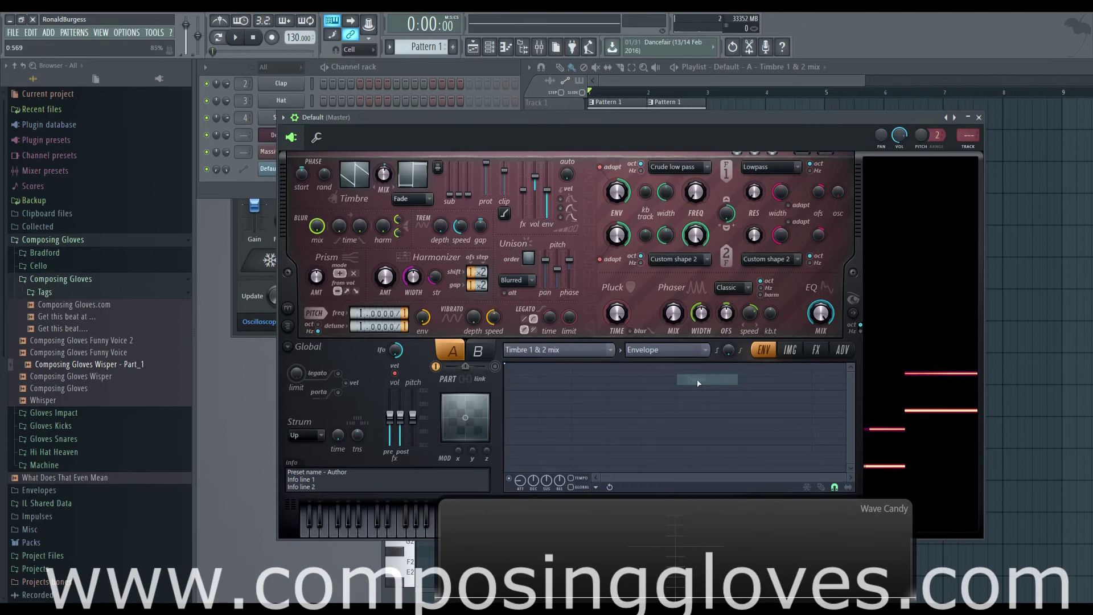
# - Look through the editor's target and articulation source choices, and display the Harmonic randomness curve
pyautogui.click(632, 351)
pyautogui.click(766, 329)
pyautogui.click(688, 350)
pyautogui.click(753, 386)
pyautogui.click(596, 351)
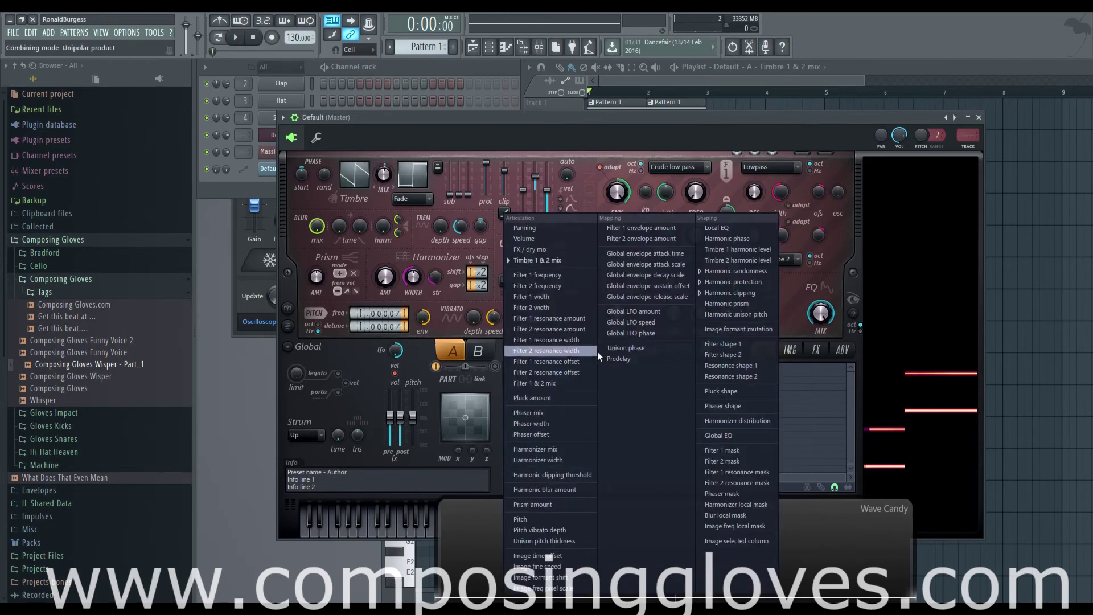
pyautogui.click(744, 273)
pyautogui.scroll(-6, 785, 406)
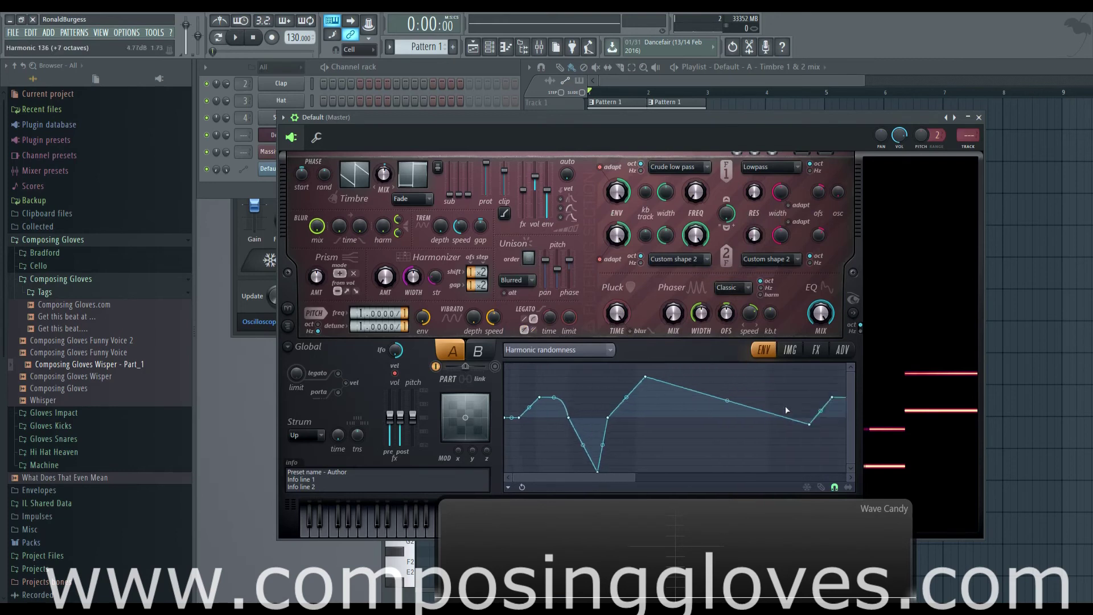
# - Revisit the articulation targets and switch the editor back to the Harmonic clipping curve
pyautogui.click(609, 350)
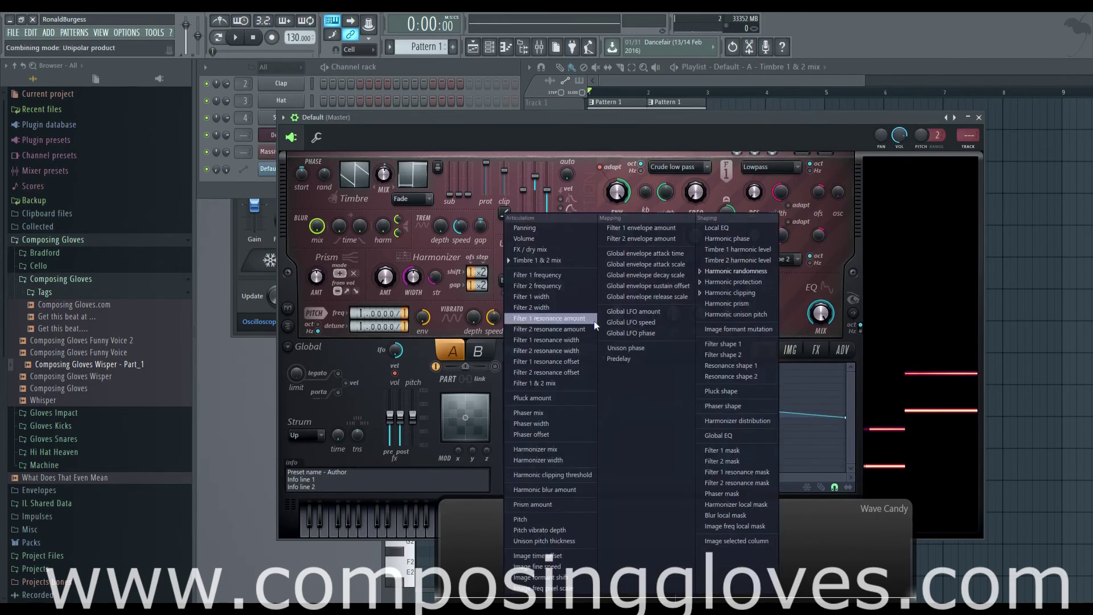
pyautogui.click(555, 250)
pyautogui.click(587, 353)
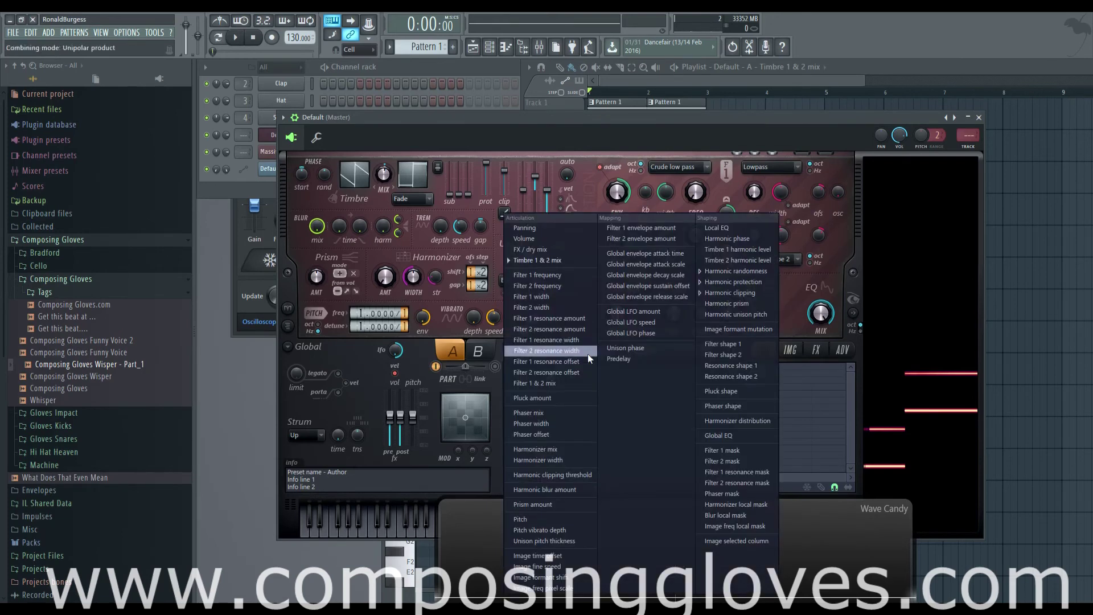
pyautogui.click(712, 303)
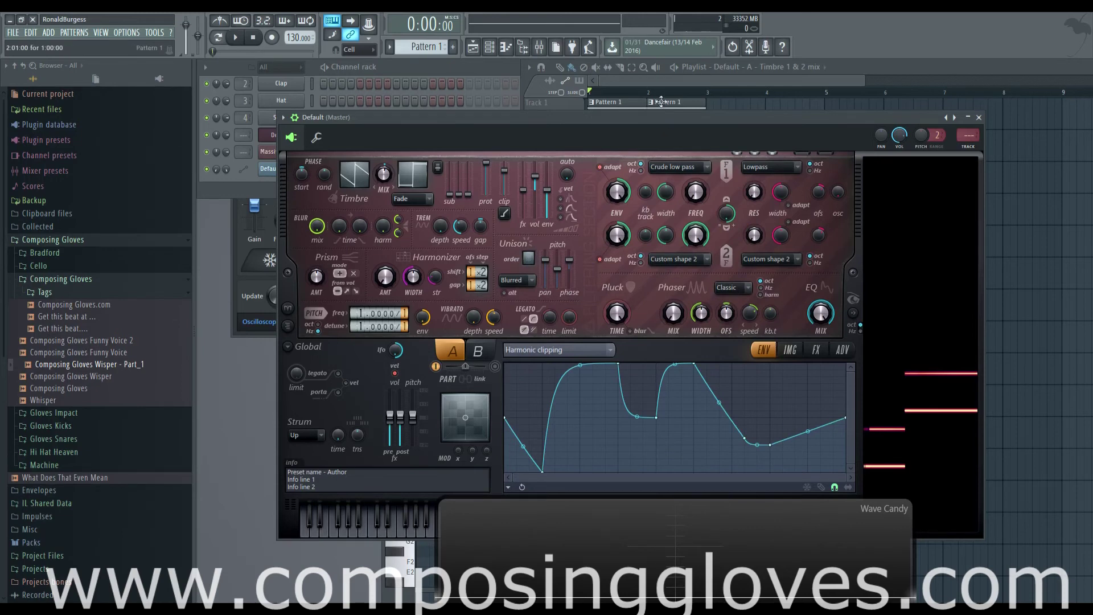
# - Lower the harmonic protection, raise the clipping threshold to maximum and the first sub-harmonic level partway, and bring the channel rack to the front
pyautogui.click(636, 81)
pyautogui.click(490, 124)
pyautogui.moveTo(491, 190); pyautogui.dragTo(450, 179)
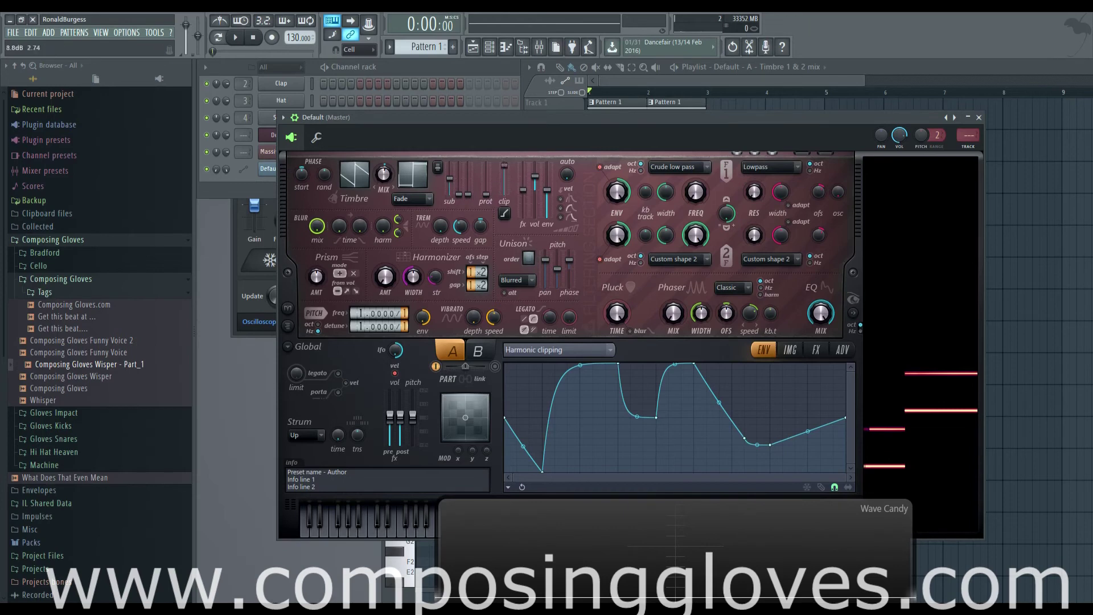
pyautogui.click(257, 178)
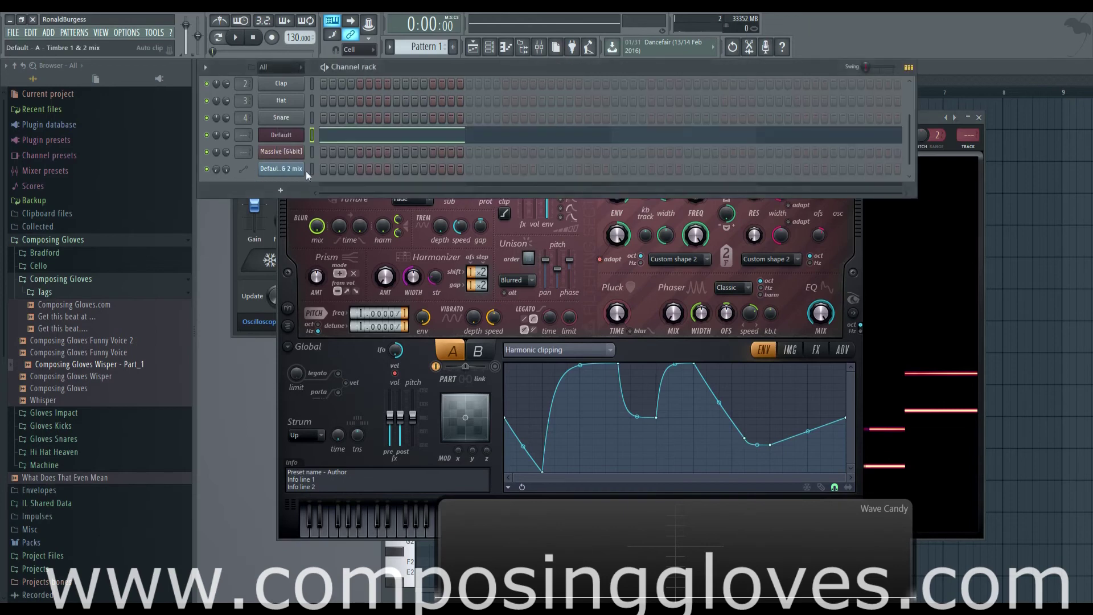
# - Play the arrangement from the playlist and check the synth's timbre mix while it runs
pyautogui.click(955, 72)
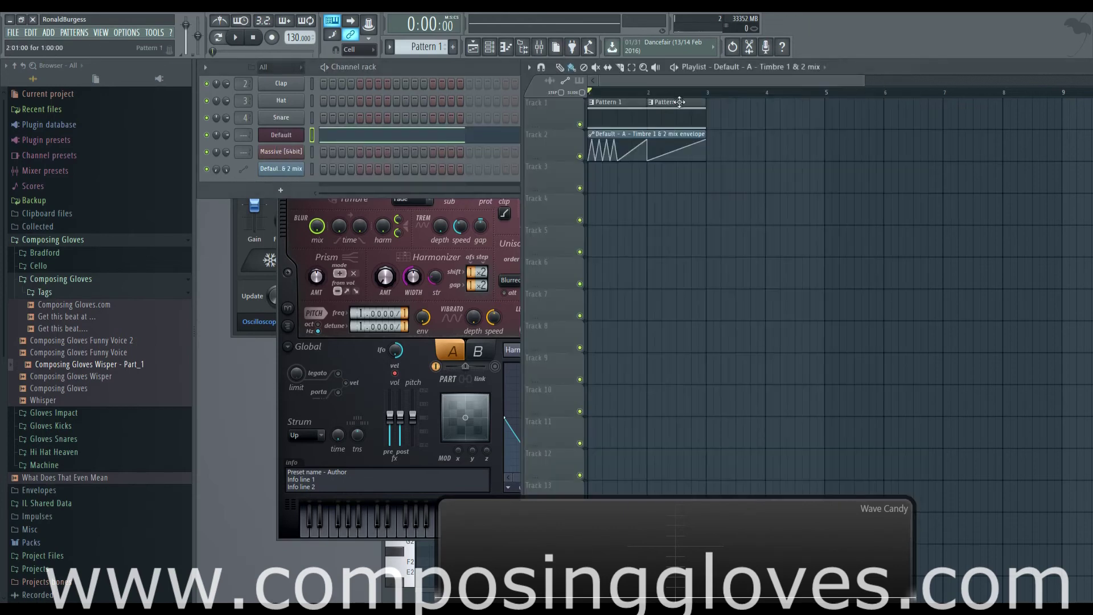
pyautogui.press('space')
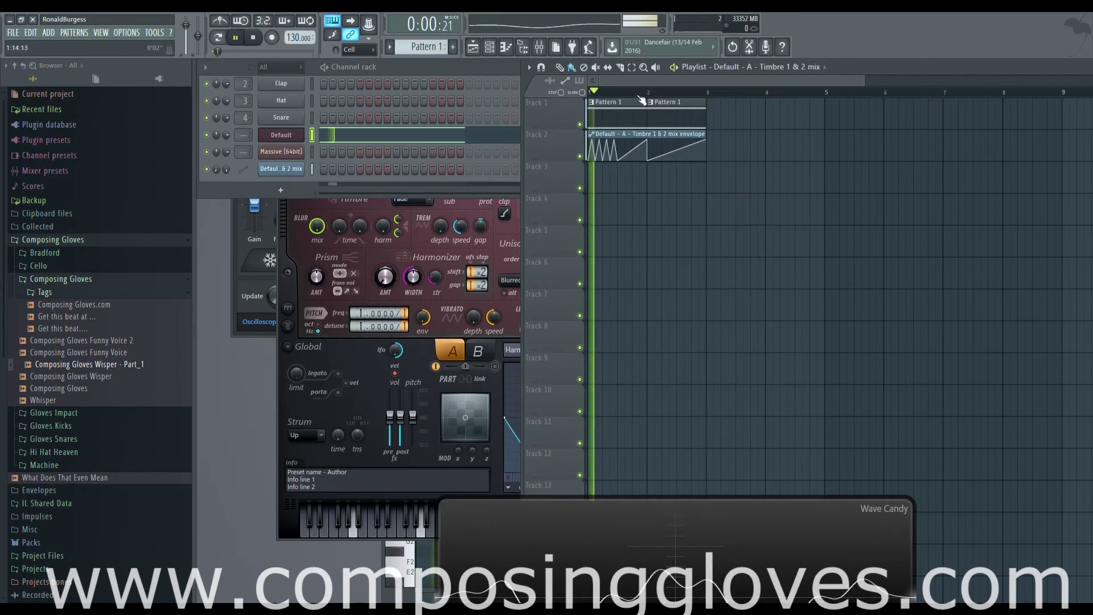
pyautogui.click(467, 207)
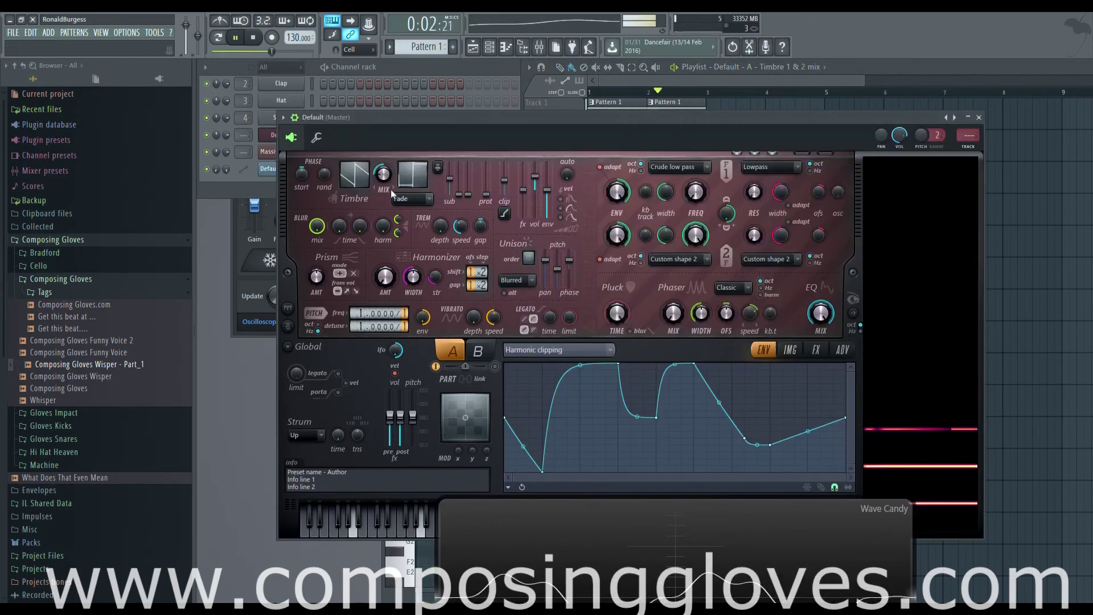
pyautogui.press('space')
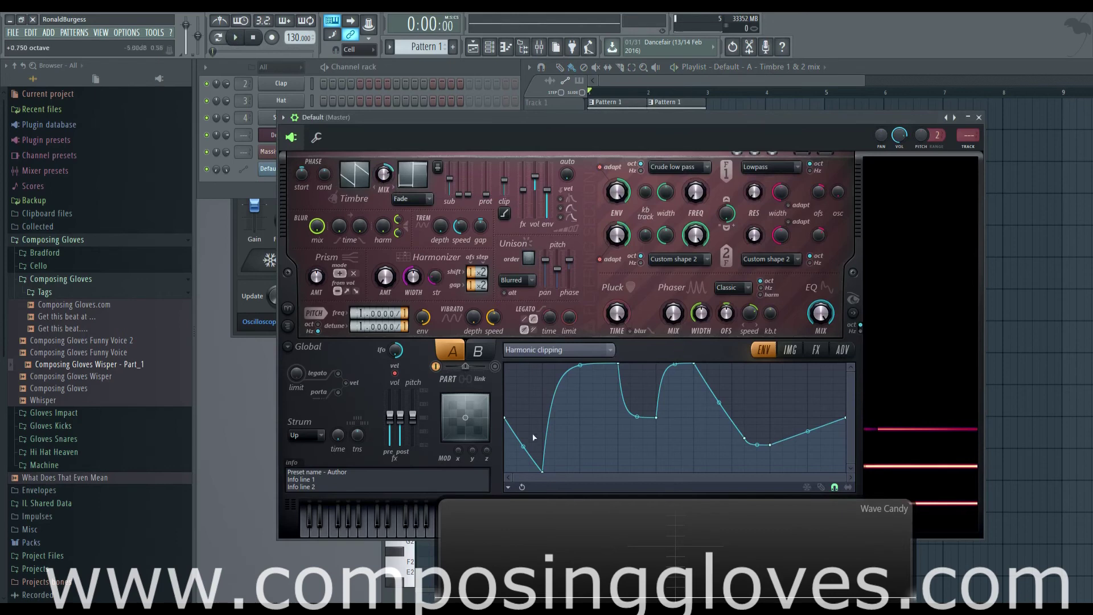
# - Raise the lowest point of the Harmonic clipping curve and create an automation clip for part A's clipping threshold
pyautogui.moveTo(545, 470); pyautogui.dragTo(543, 445)
pyautogui.rightClick(507, 185)
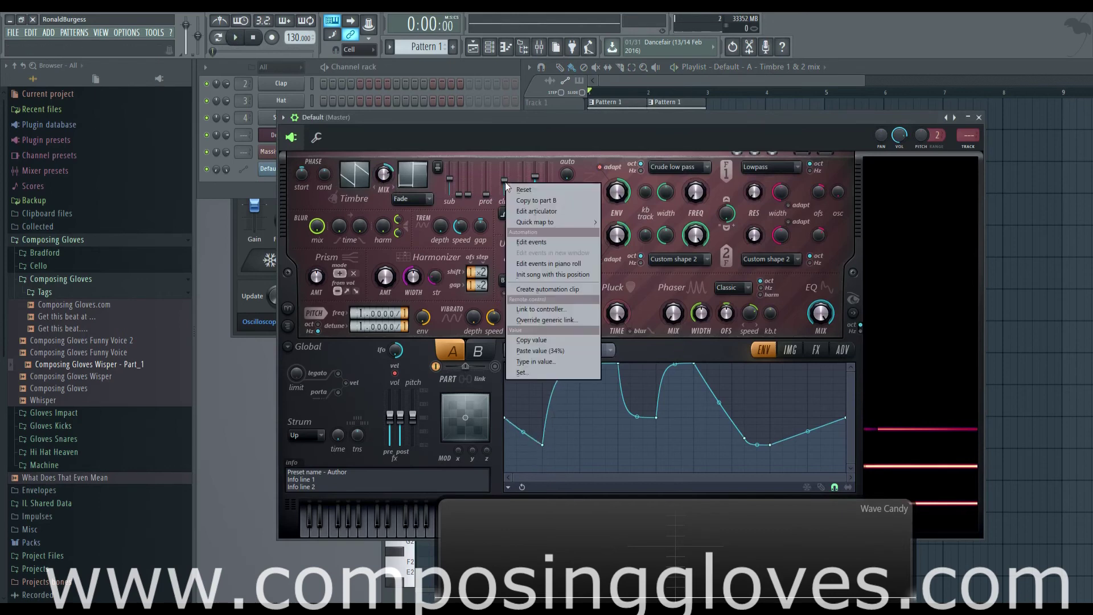
pyautogui.click(569, 289)
# - Shape the clipping threshold envelope with a peak midway through bar 1 and a drop to zero at bar 2, and play it
pyautogui.click(642, 85)
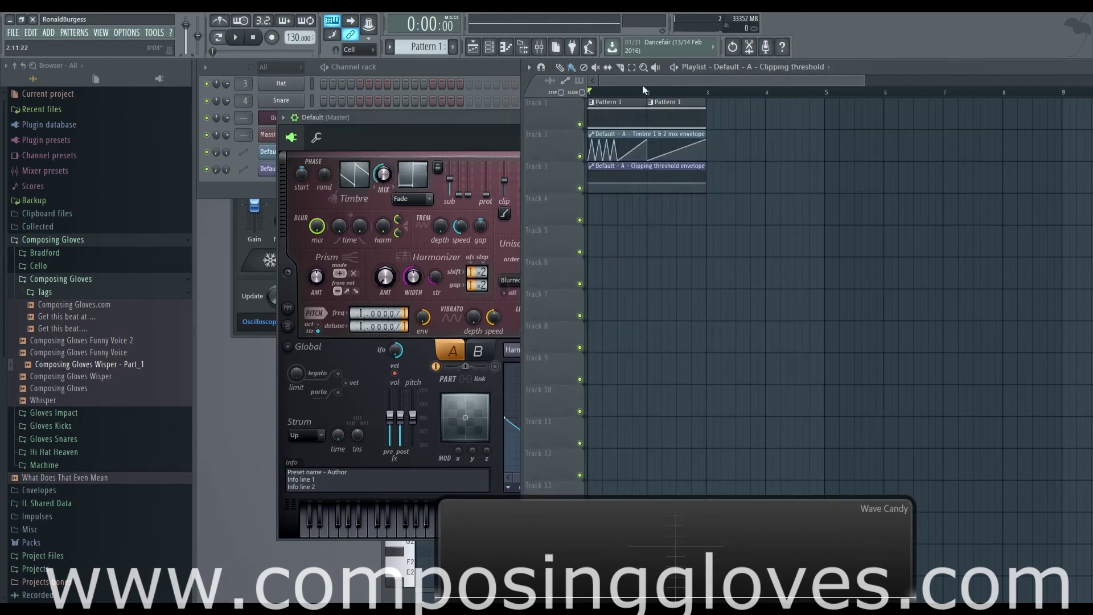
pyautogui.scroll(4, 852, 183)
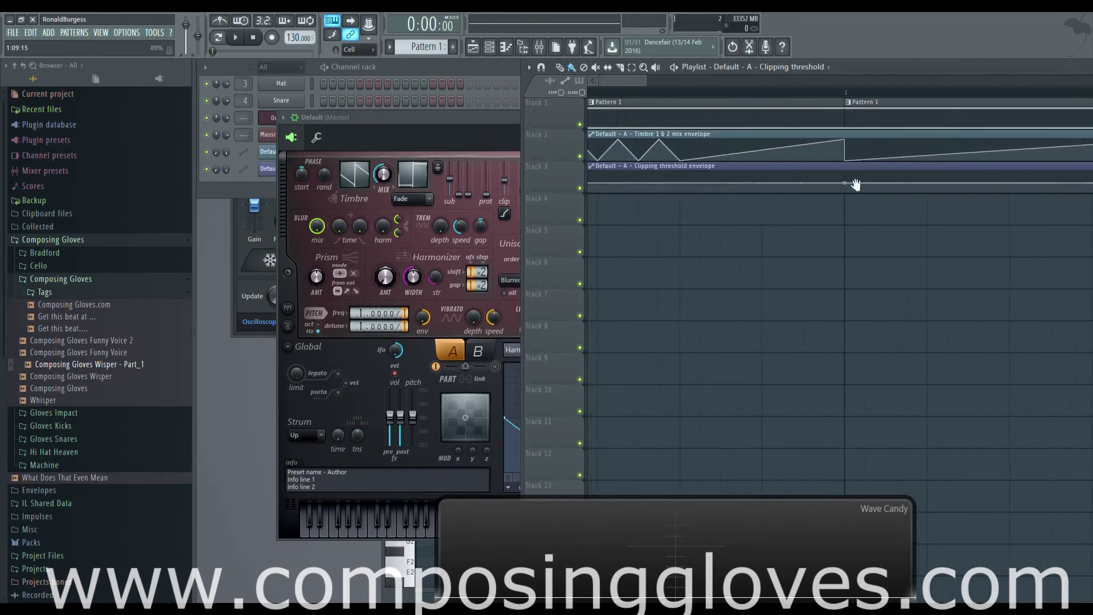
pyautogui.scroll(-2, 740, 176)
pyautogui.press('space')
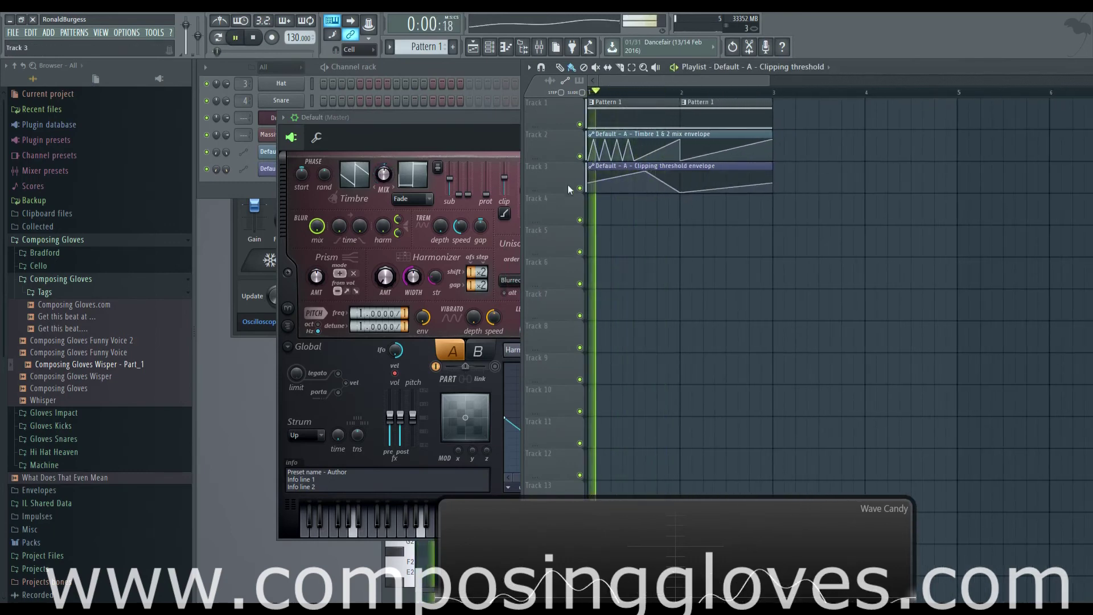
pyautogui.press('space')
# - Change the clipping mode to the low threshold option just above Sharp low threshold and play the arrangement
pyautogui.click(504, 213)
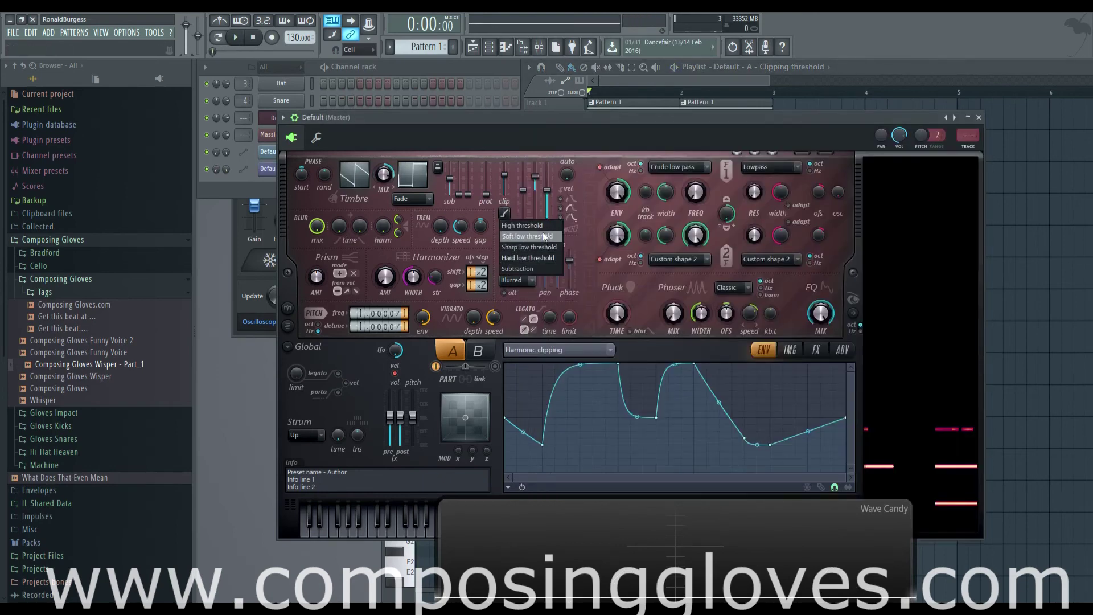
pyautogui.click(544, 236)
pyautogui.click(700, 77)
pyautogui.press('space')
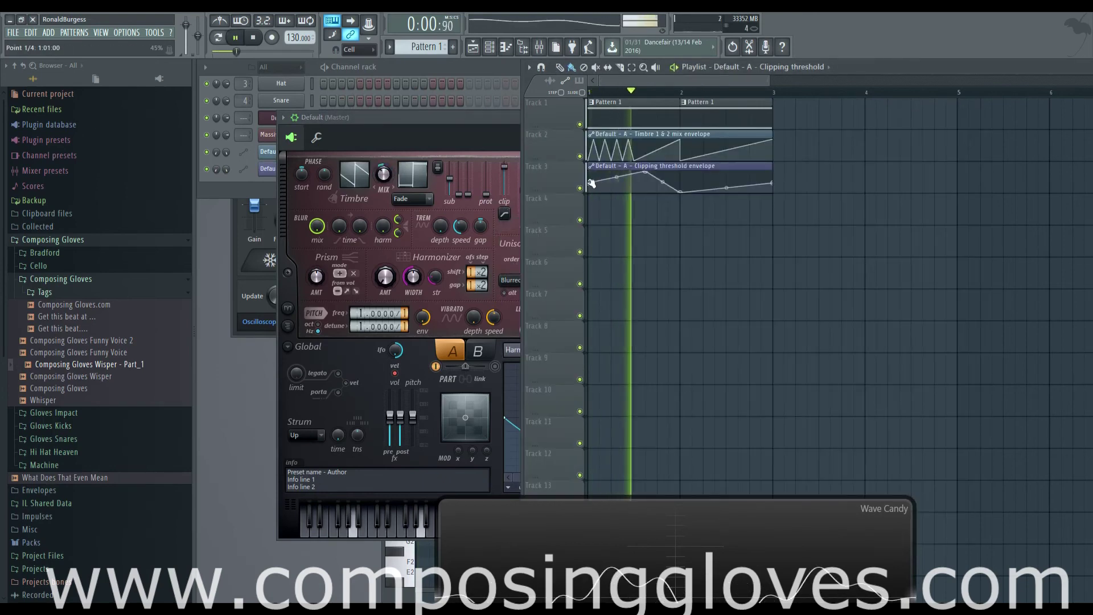
# - Lower the clipping threshold envelope's first point to zero and replay the start of the arrangement
pyautogui.moveTo(591, 182); pyautogui.dragTo(590, 192)
pyautogui.press('space')
pyautogui.press('space')
pyautogui.press('space')
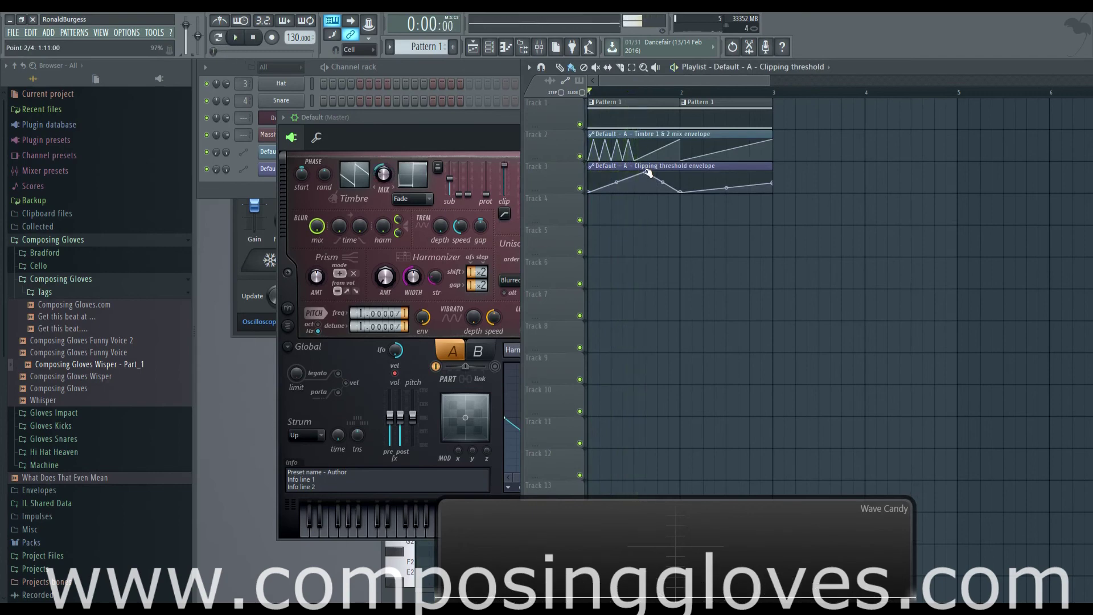
pyautogui.press('space')
pyautogui.press('space')
# - Open the Default channel's piano roll and add a long A3 note above the A2 note
pyautogui.click(264, 185)
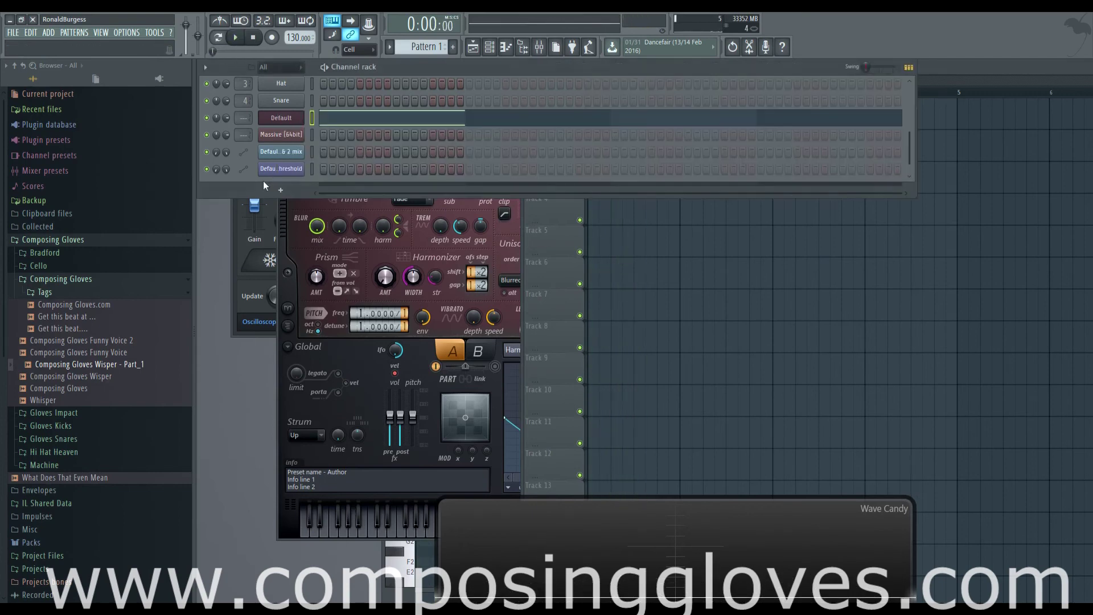
pyautogui.click(374, 118)
pyautogui.scroll(4, 653, 310)
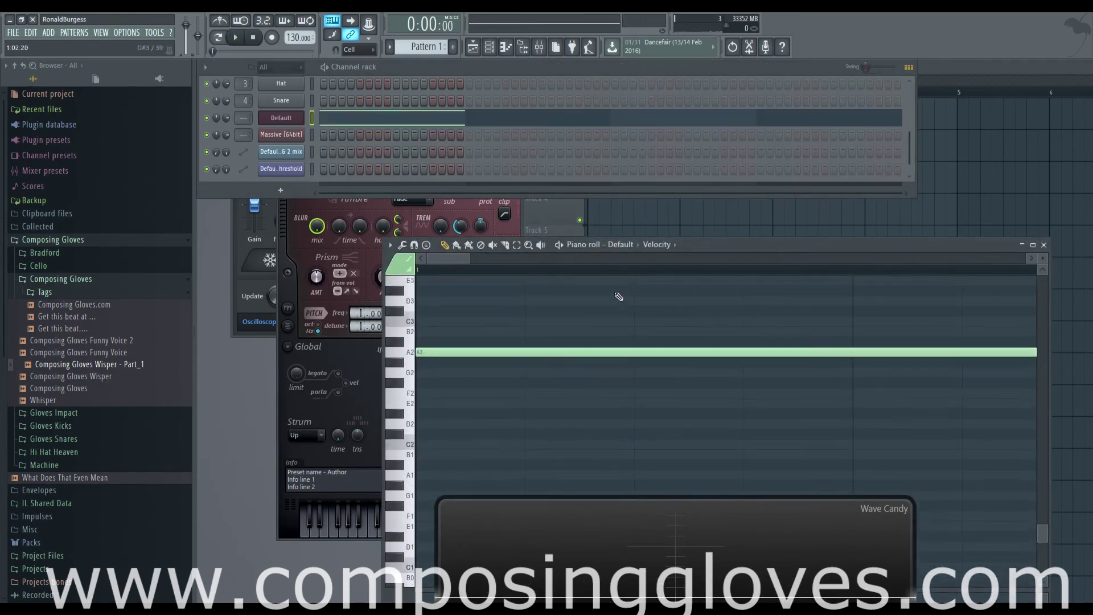
# - Display the synth's Harmonic randomness curve and look through the other shaping targets
pyautogui.click(300, 121)
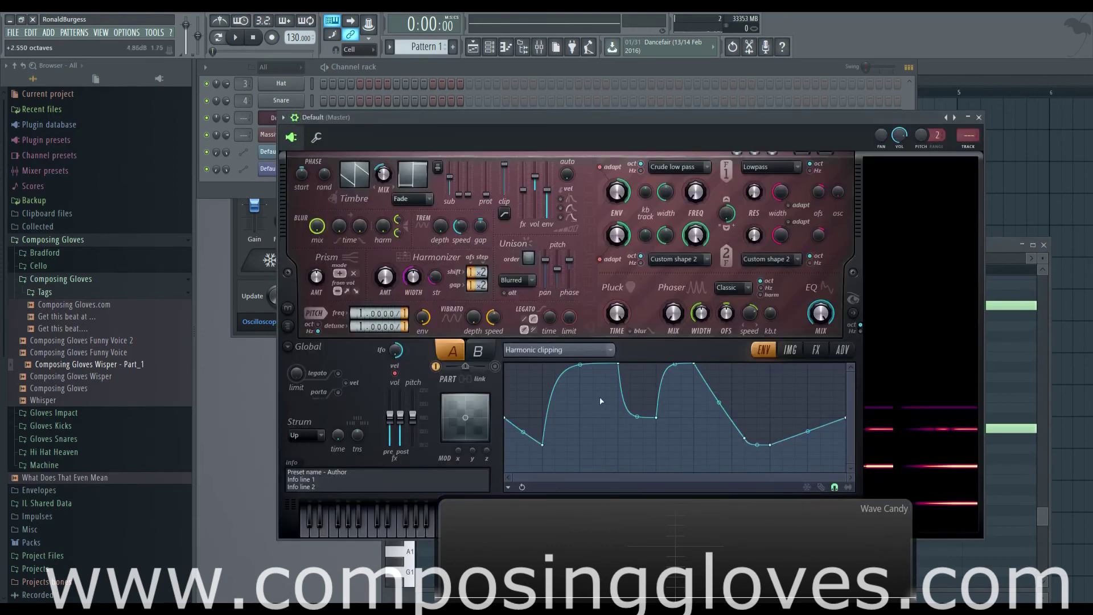
pyautogui.click(564, 349)
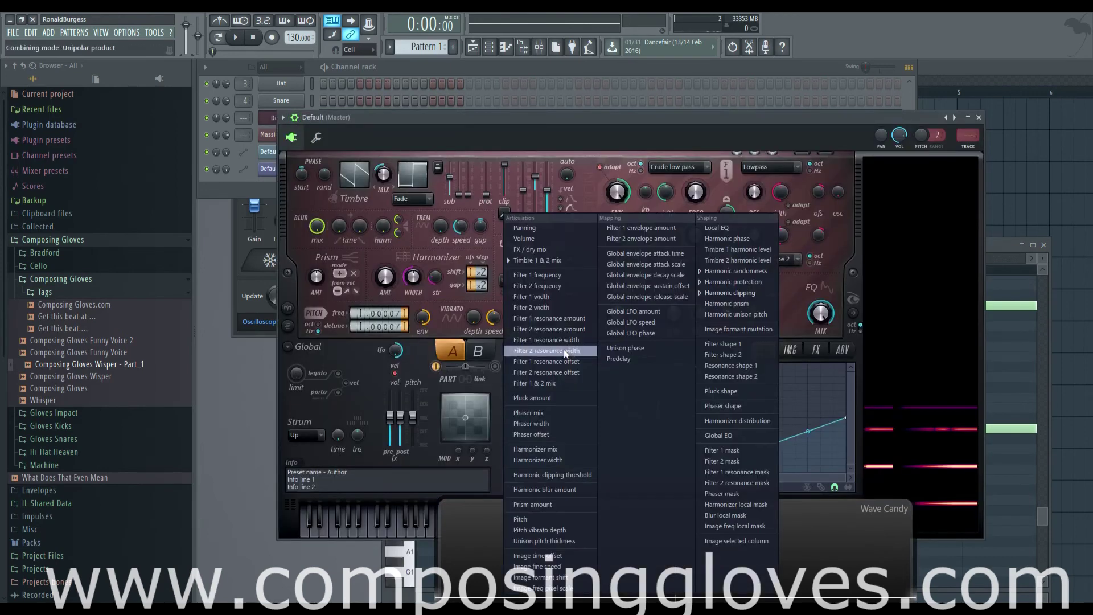
pyautogui.click(758, 270)
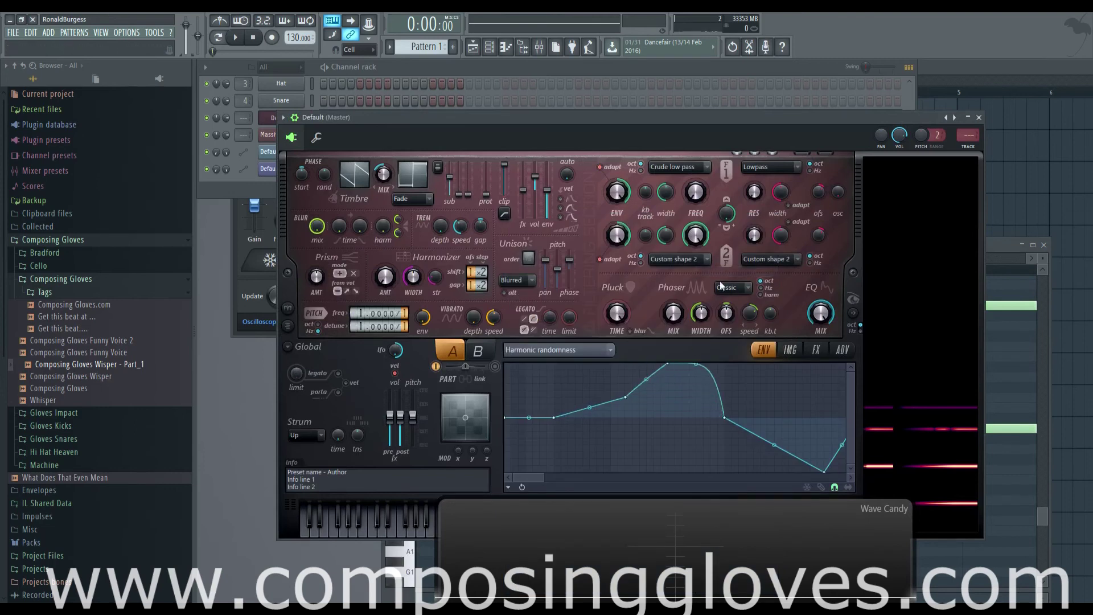
pyautogui.click(581, 350)
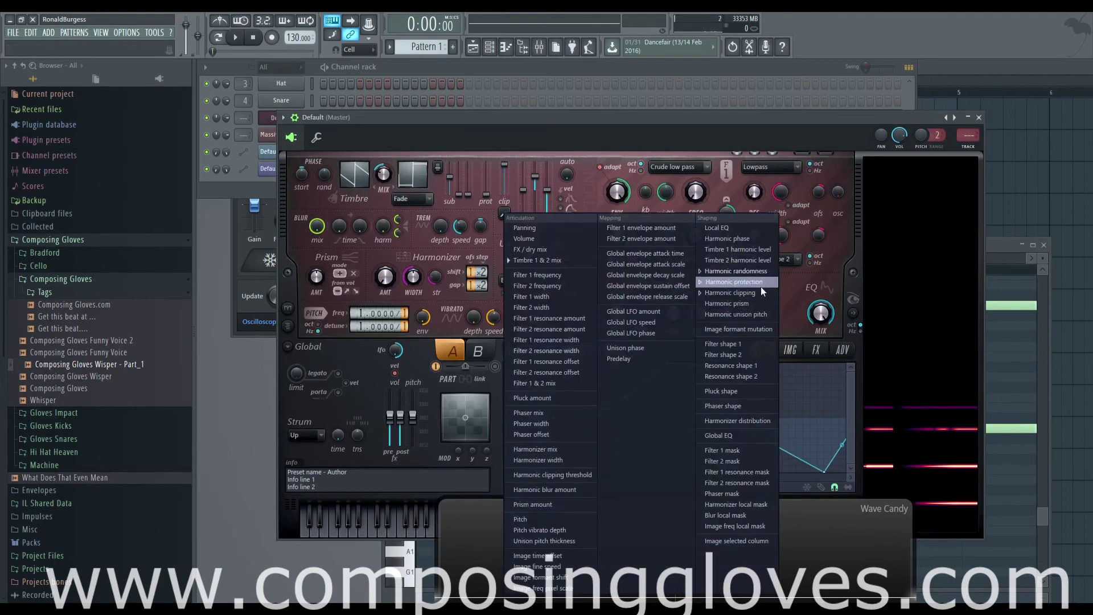
pyautogui.click(711, 181)
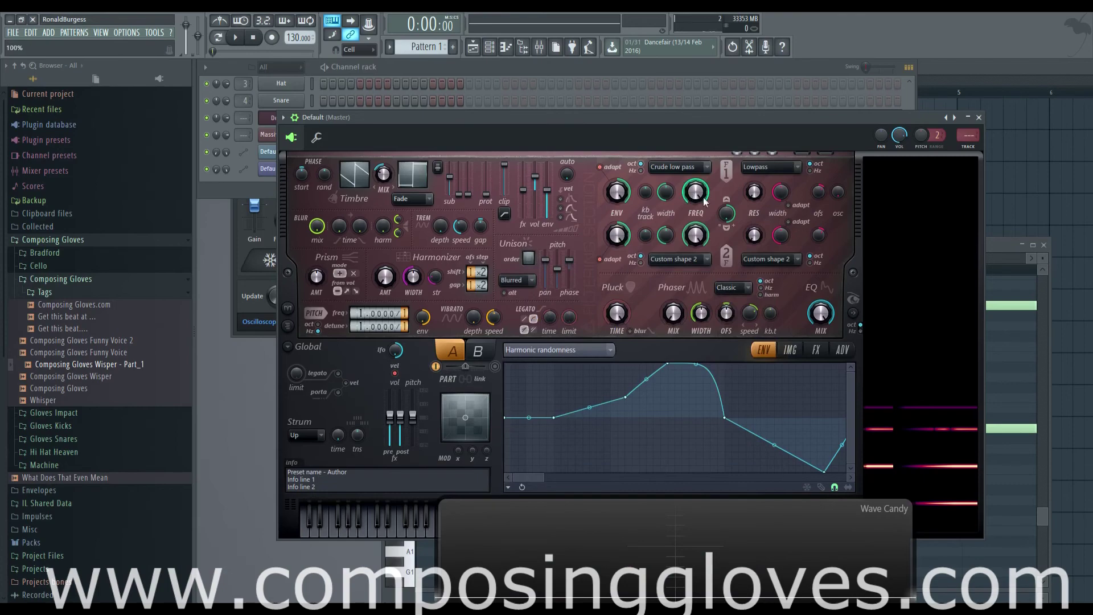
# - Bring the playlist to the front and listen to the clipping threshold automation
pyautogui.click(1000, 82)
pyautogui.press('space')
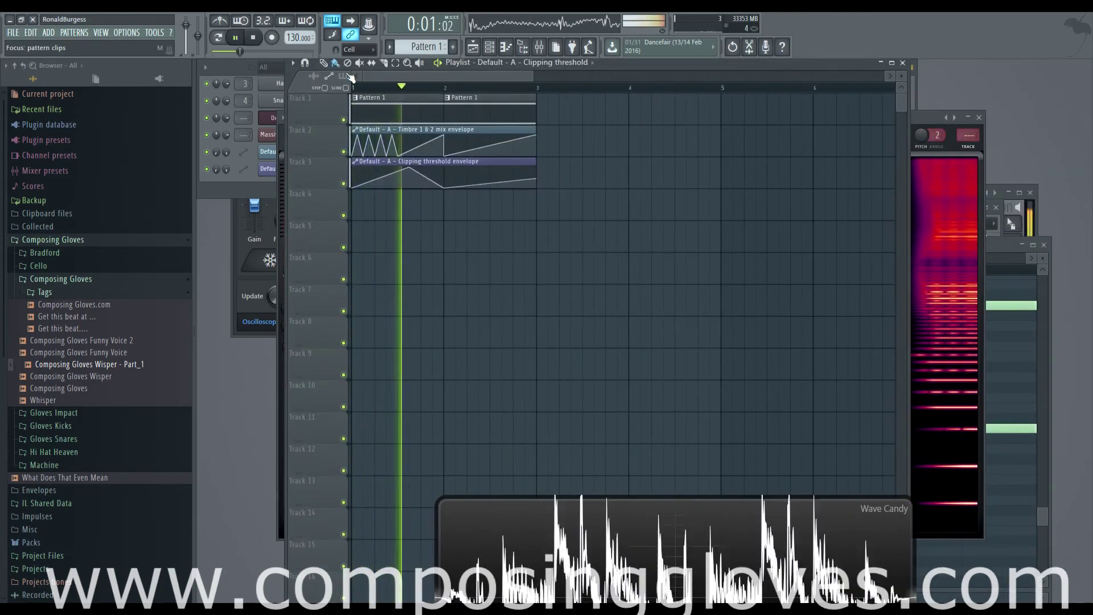
pyautogui.press('space')
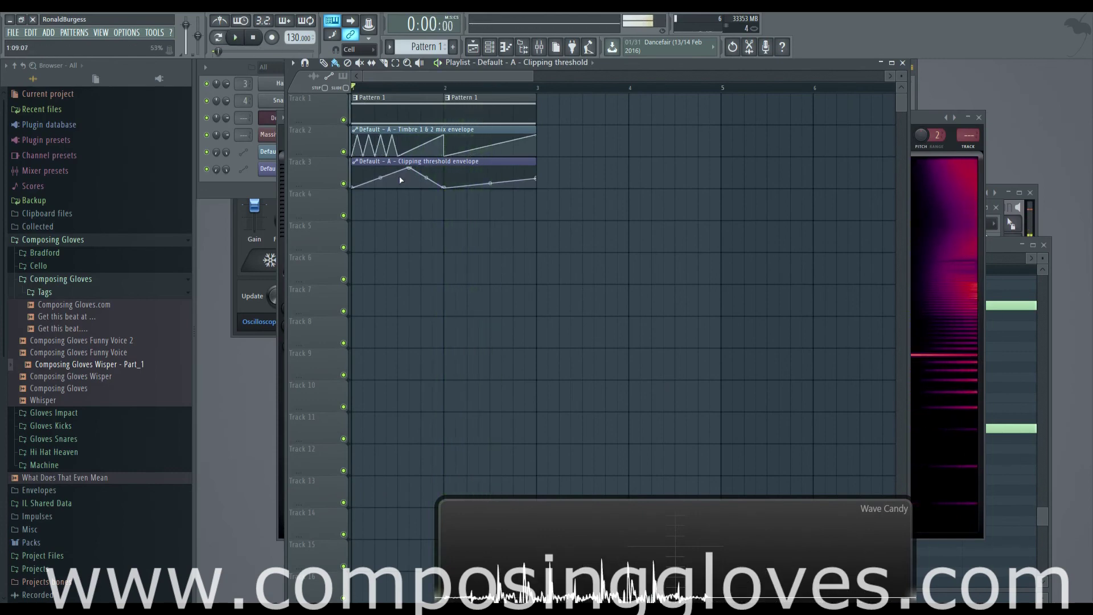
# - Reshape the start of the clipping threshold envelope into two triangular peaks and play the result
pyautogui.scroll(4, 717, 220)
pyautogui.moveTo(500, 167); pyautogui.dragTo(450, 193)
pyautogui.press('space')
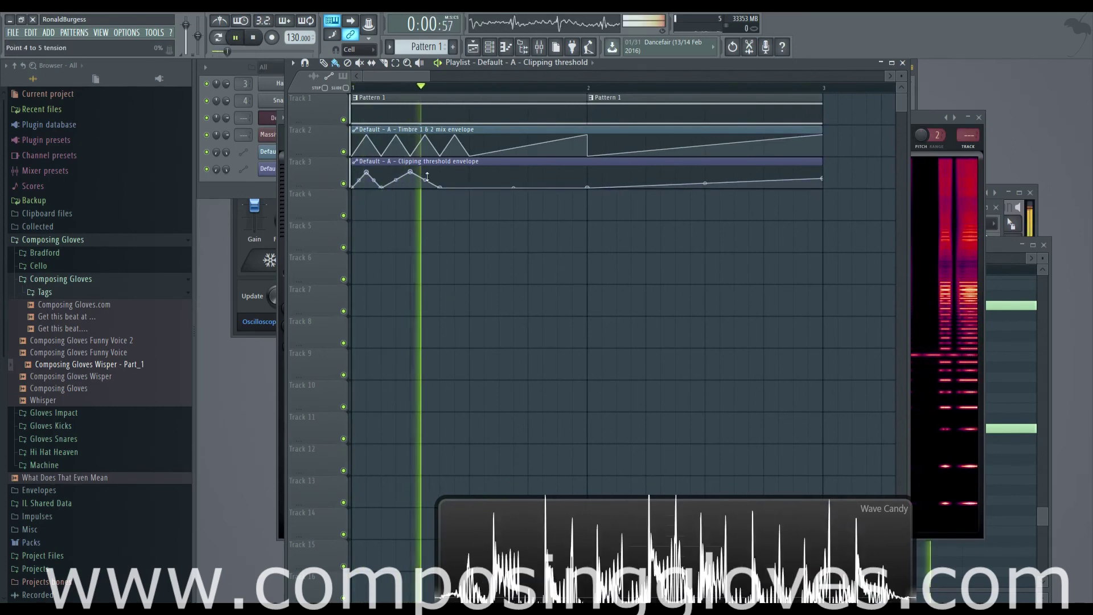
pyautogui.press('space')
# - Add a run of four sawtooth drops to the clipping threshold envelope after the two peaks, and play it back
pyautogui.moveTo(471, 184)
pyautogui.mouseDown()
pyautogui.moveTo(469, 168)
pyautogui.moveTo(529, 168)
pyautogui.mouseUp()
pyautogui.press('space')
pyautogui.press('space')
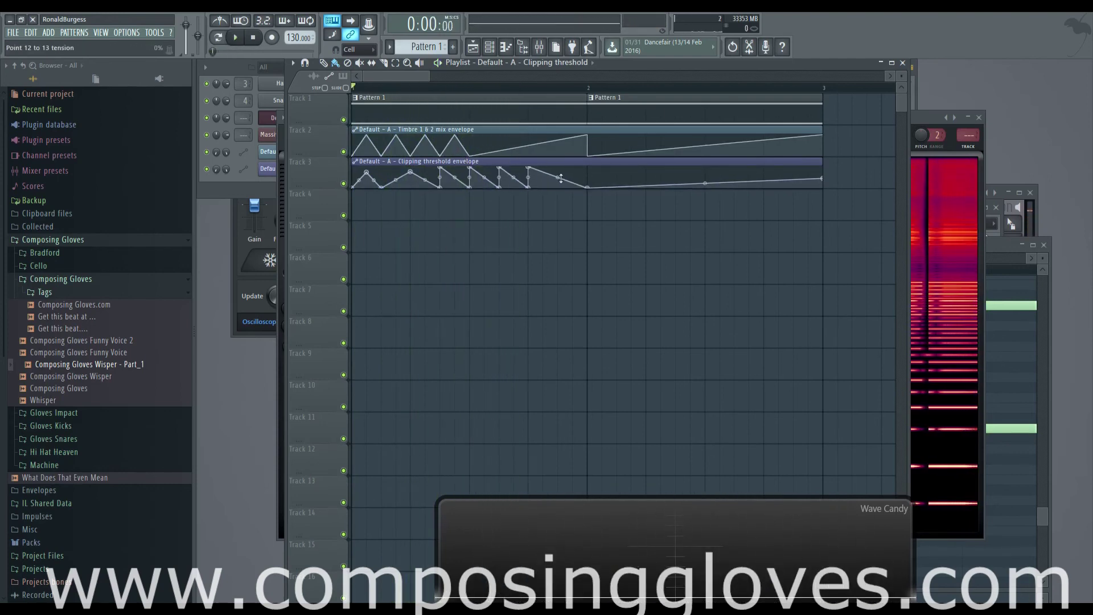
pyautogui.press('space')
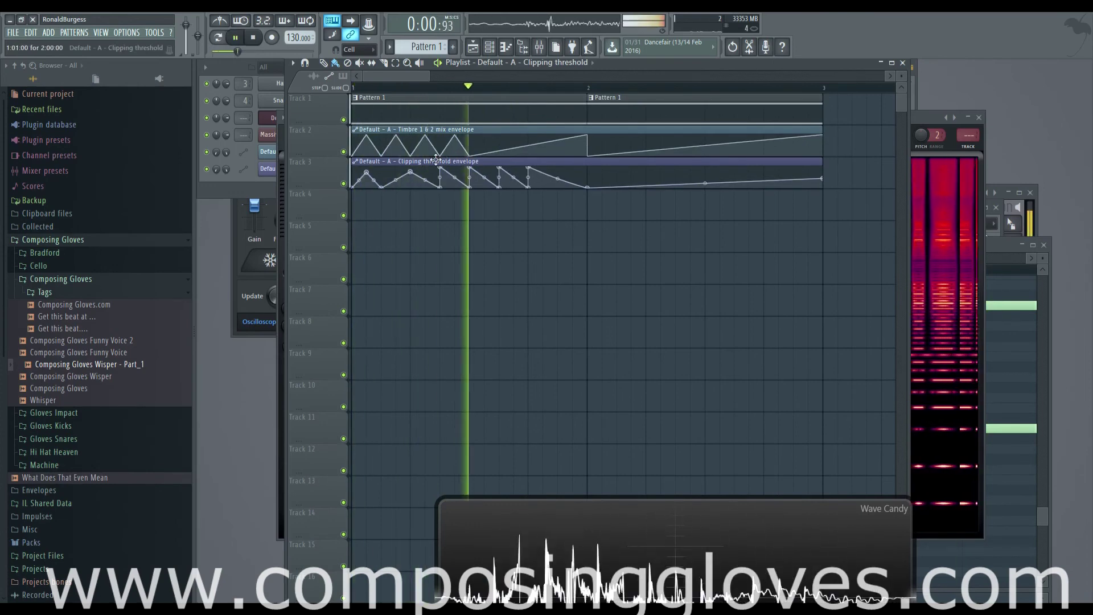
# - Raise the clipping threshold envelope's end point, move it slightly earlier, and play the arrangement from bar 2
pyautogui.press('space')
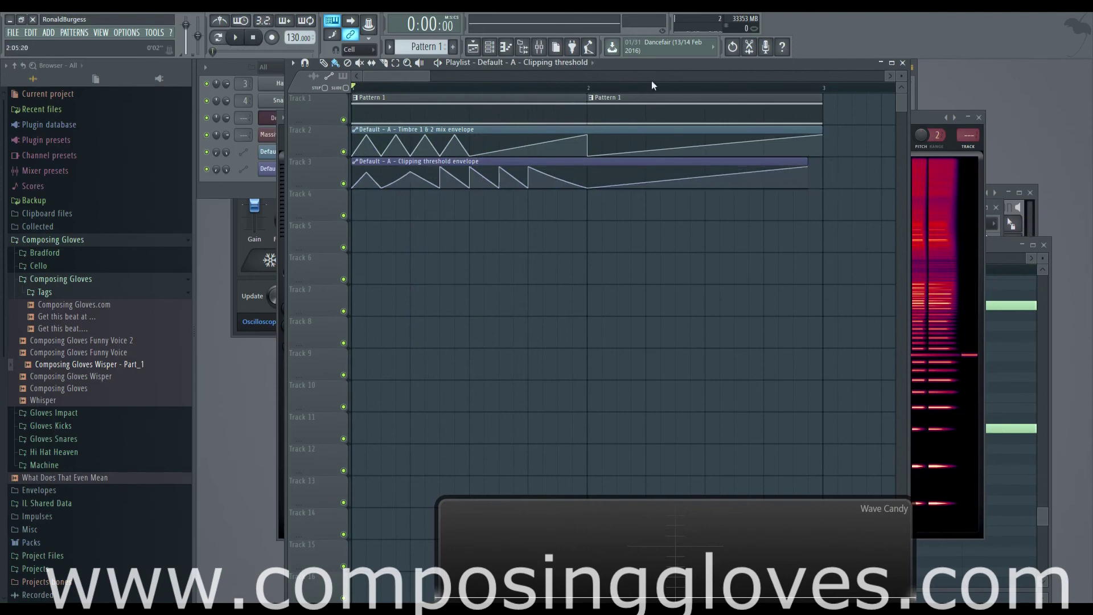
pyautogui.click(589, 88)
pyautogui.press('space')
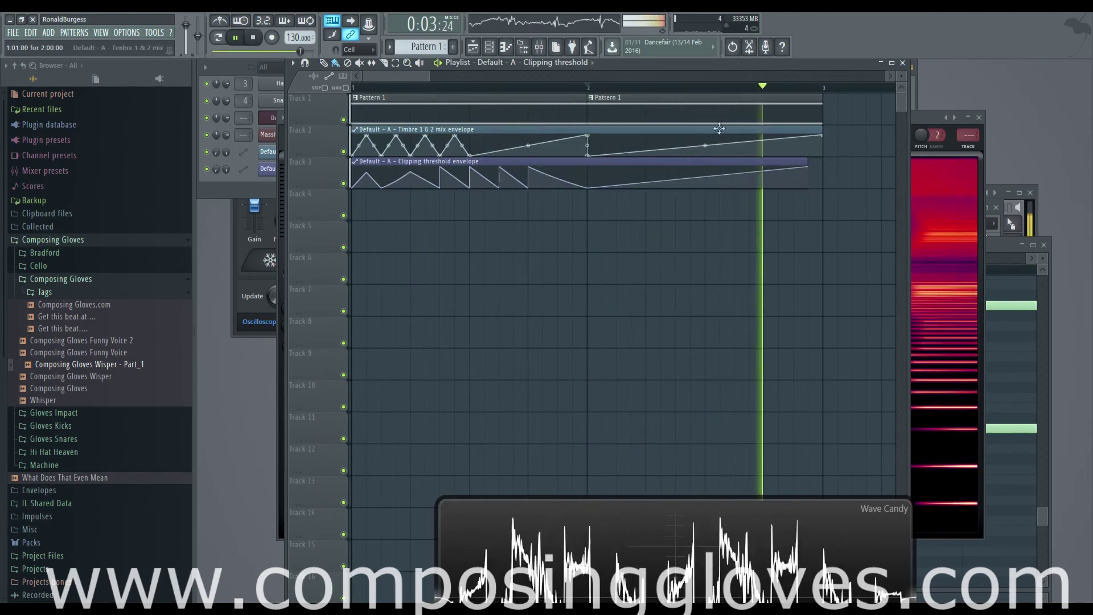
pyautogui.press('space')
# - Lower the peak point of the Harmonic randomness curve at harmonic 24 and listen to the change
pyautogui.click(273, 119)
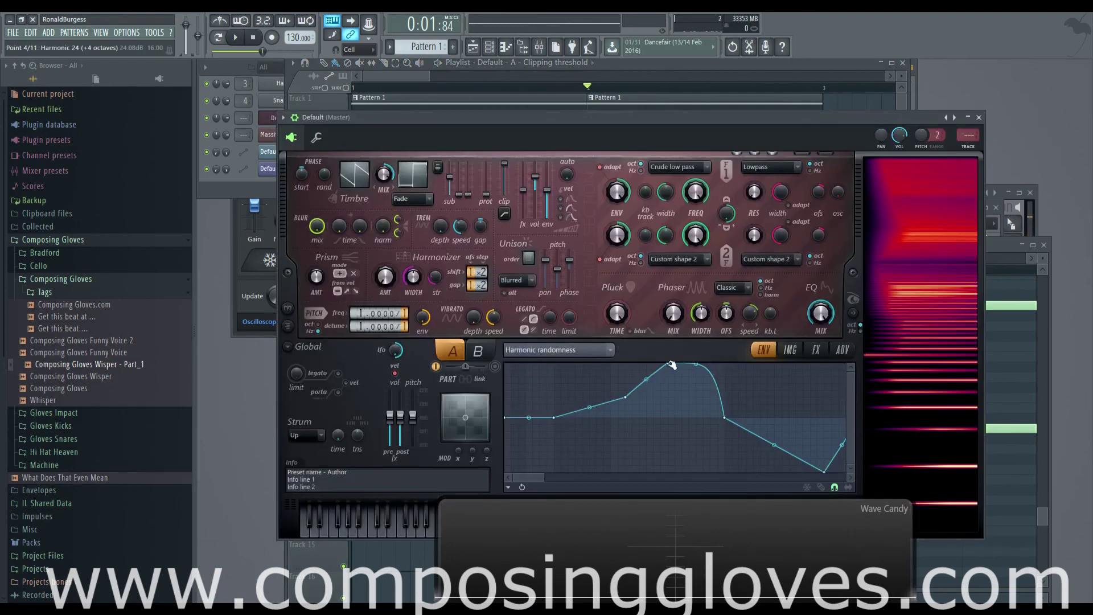
pyautogui.moveTo(671, 363); pyautogui.dragTo(668, 384)
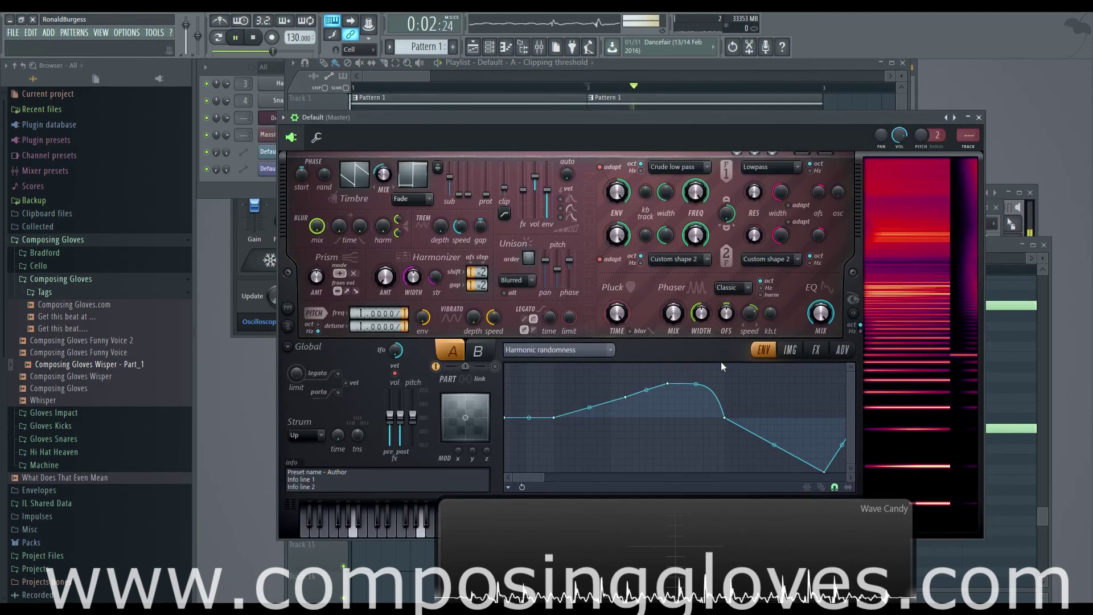
# - Delete the A3 note, put a long A1 note in place of the A2 note in the Default piano roll, and play it
pyautogui.doubleClick(611, 95)
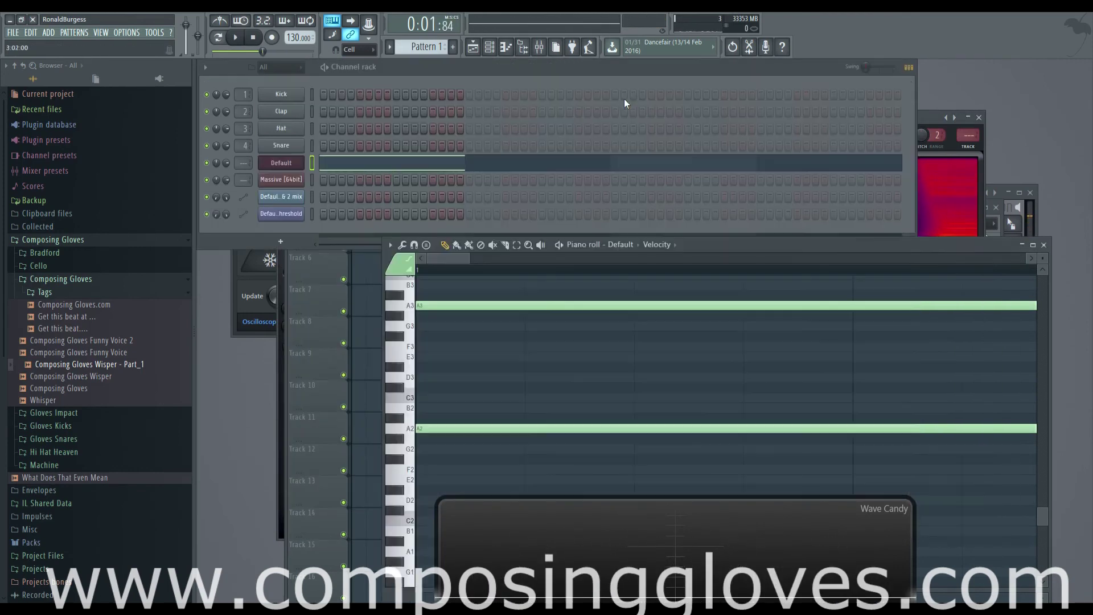
pyautogui.rightClick(524, 312)
pyautogui.scroll(-4, 524, 327)
pyautogui.scroll(2, 521, 327)
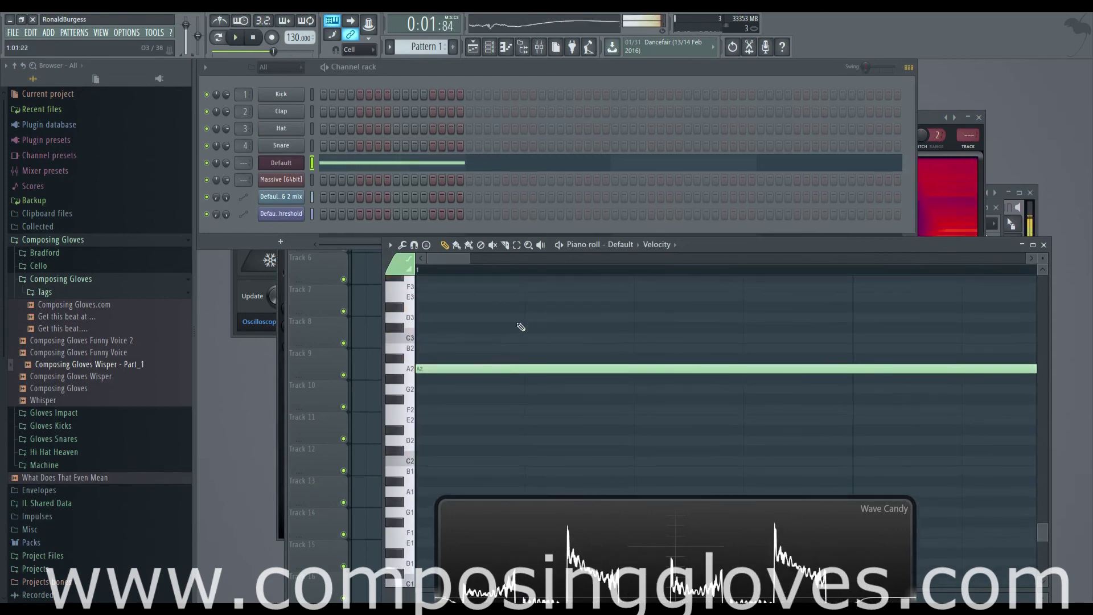
pyautogui.scroll(-4, 478, 380)
pyautogui.click(410, 367)
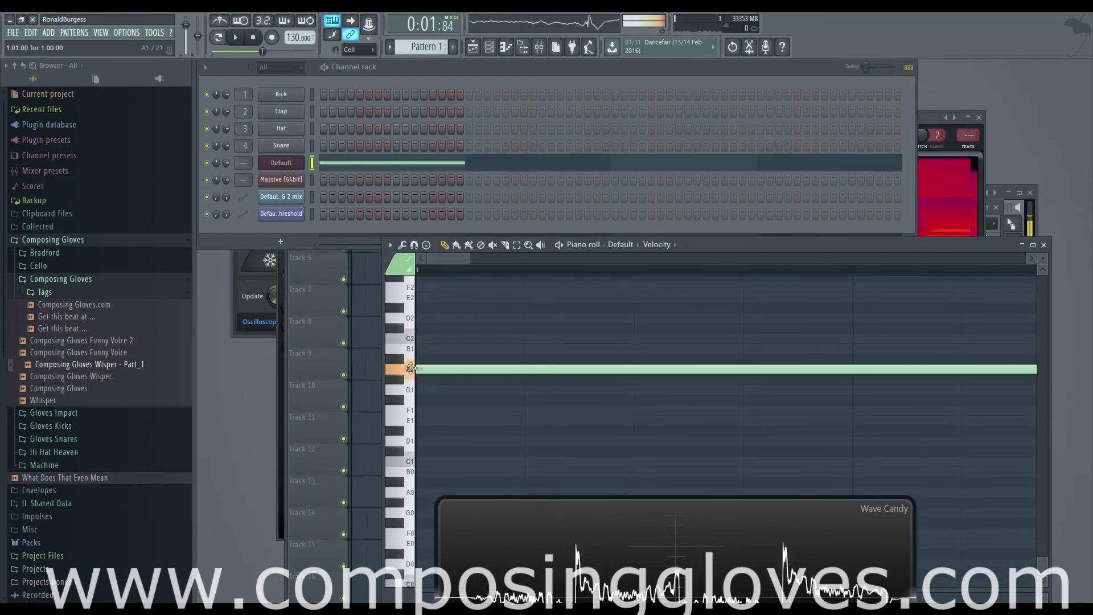
pyautogui.press('space')
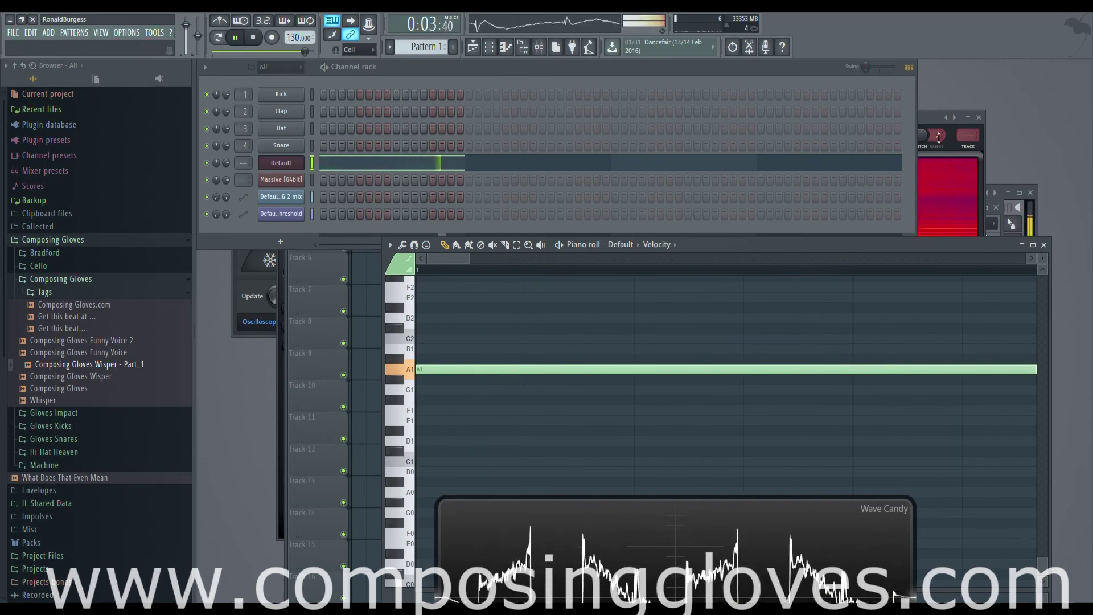
pyautogui.press('space')
# - Add a high point early in bar 2 of the clipping threshold envelope and move its end point earlier and down to zero
pyautogui.click(538, 46)
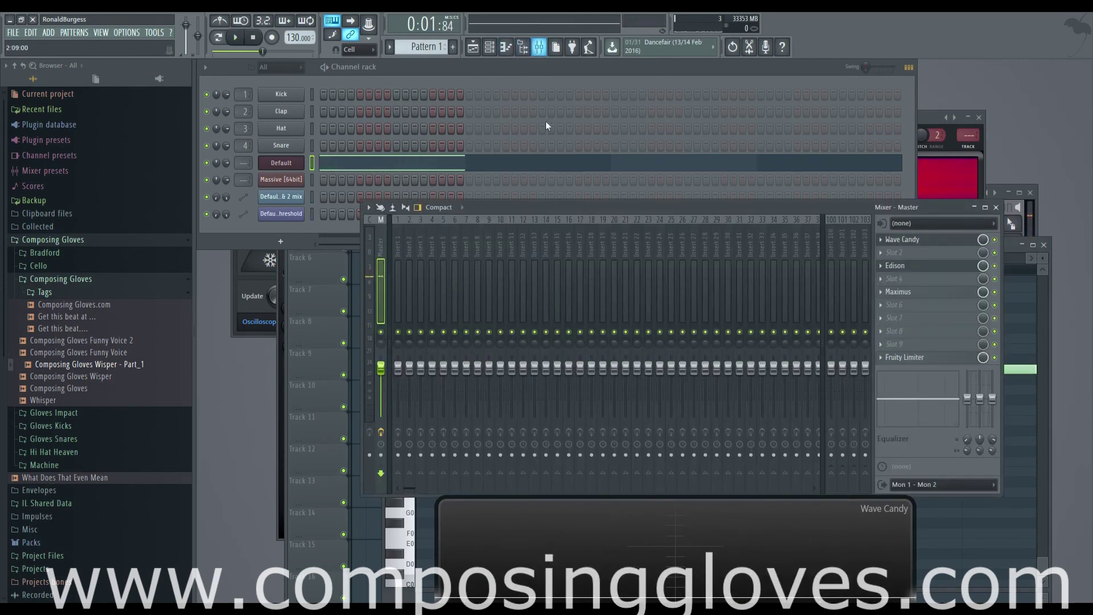
pyautogui.click(473, 47)
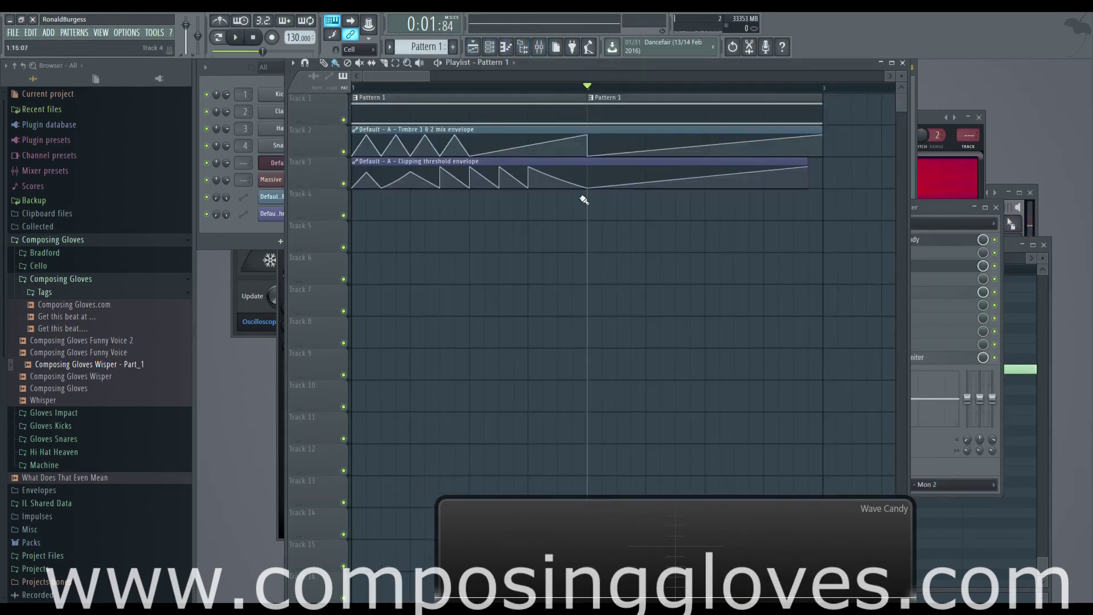
pyautogui.moveTo(808, 167); pyautogui.dragTo(646, 157)
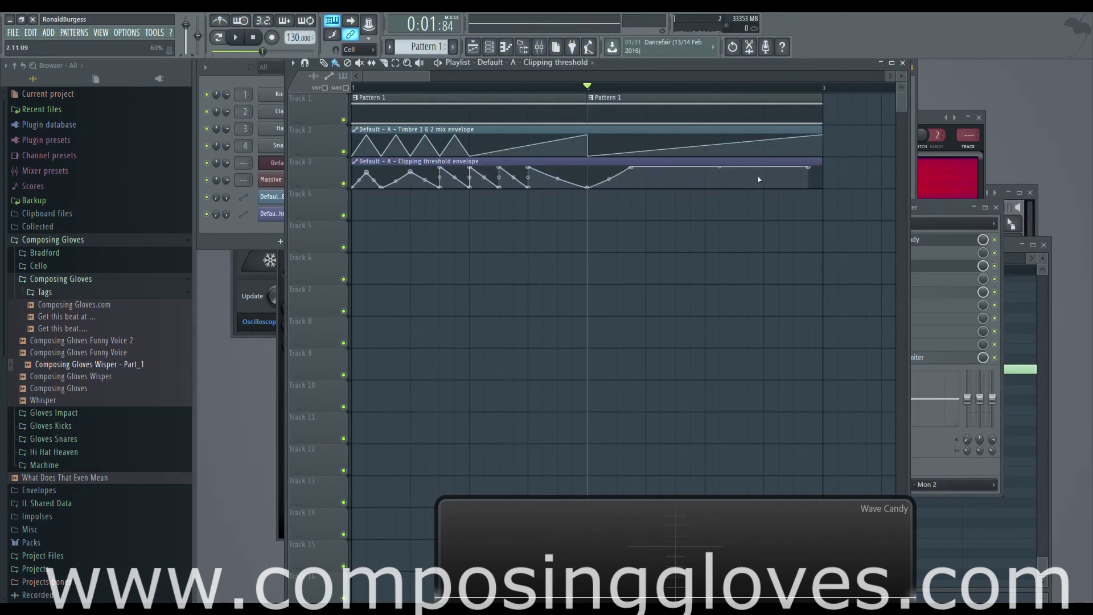
pyautogui.moveTo(719, 167)
pyautogui.mouseDown()
pyautogui.moveTo(749, 207)
pyautogui.moveTo(763, 193)
pyautogui.mouseUp()
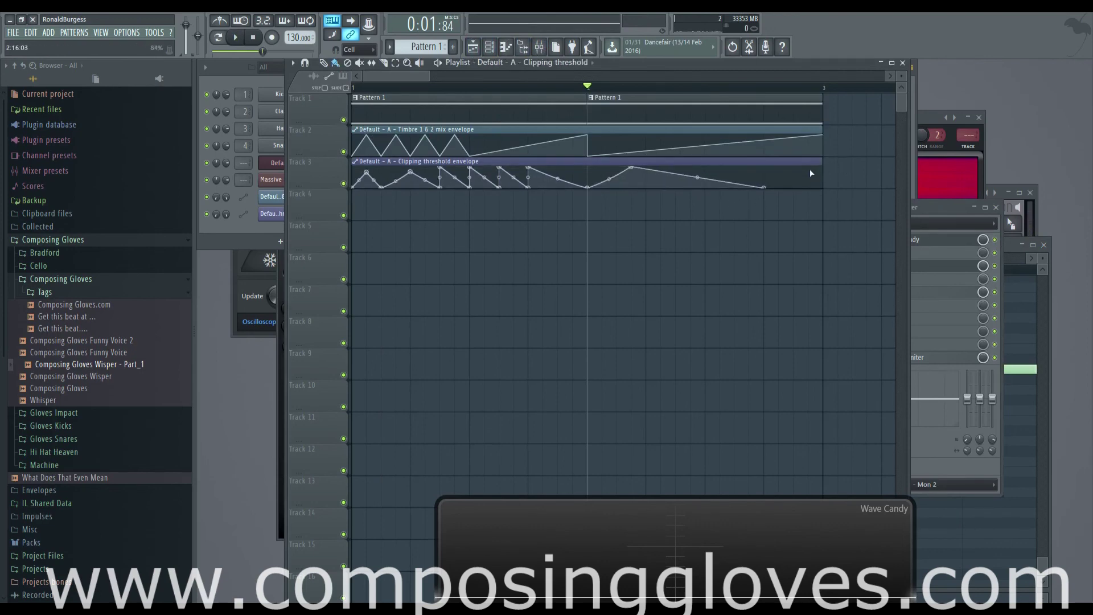
# - Add a high point early and a zero point late in bar 2 of the Timbre 1 & 2 mix envelope, and play from bar 2
pyautogui.moveTo(721, 145)
pyautogui.moveTo(659, 142); pyautogui.dragTo(652, 129)
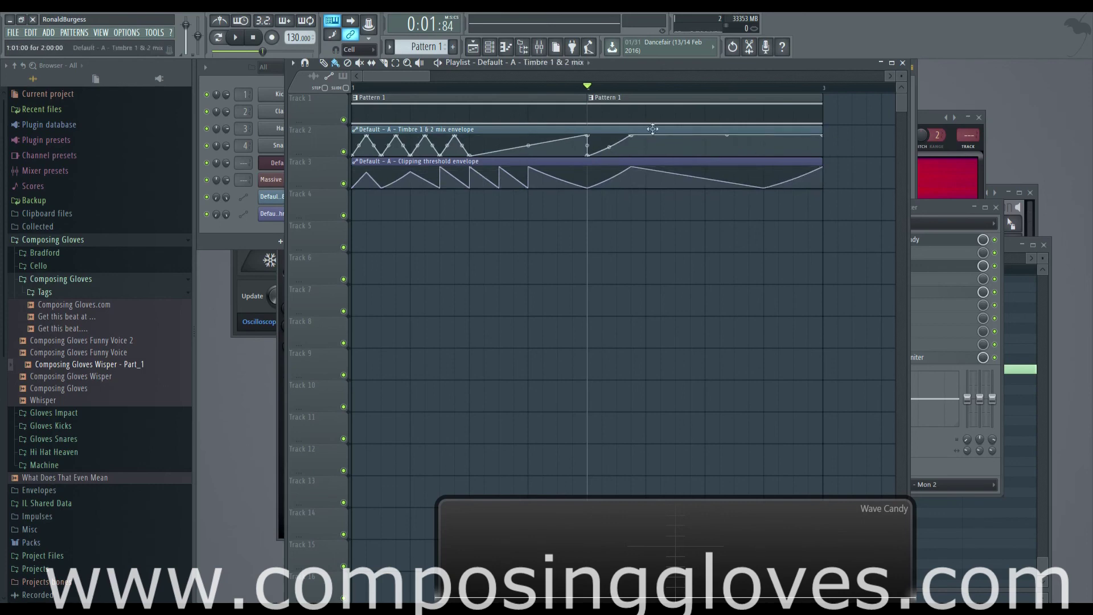
pyautogui.moveTo(727, 135); pyautogui.dragTo(764, 155)
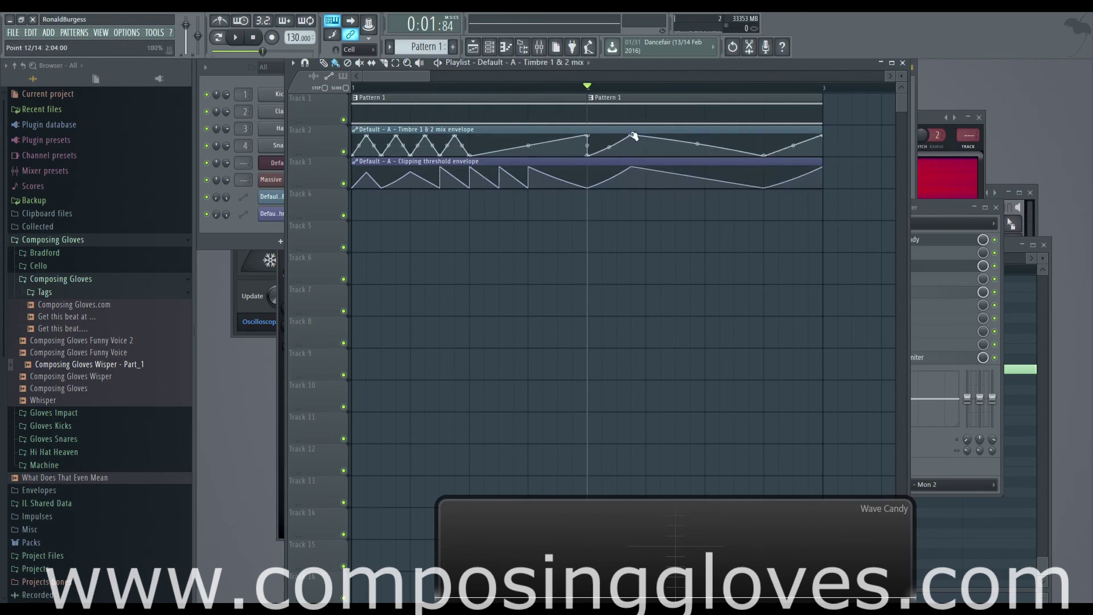
pyautogui.press('space')
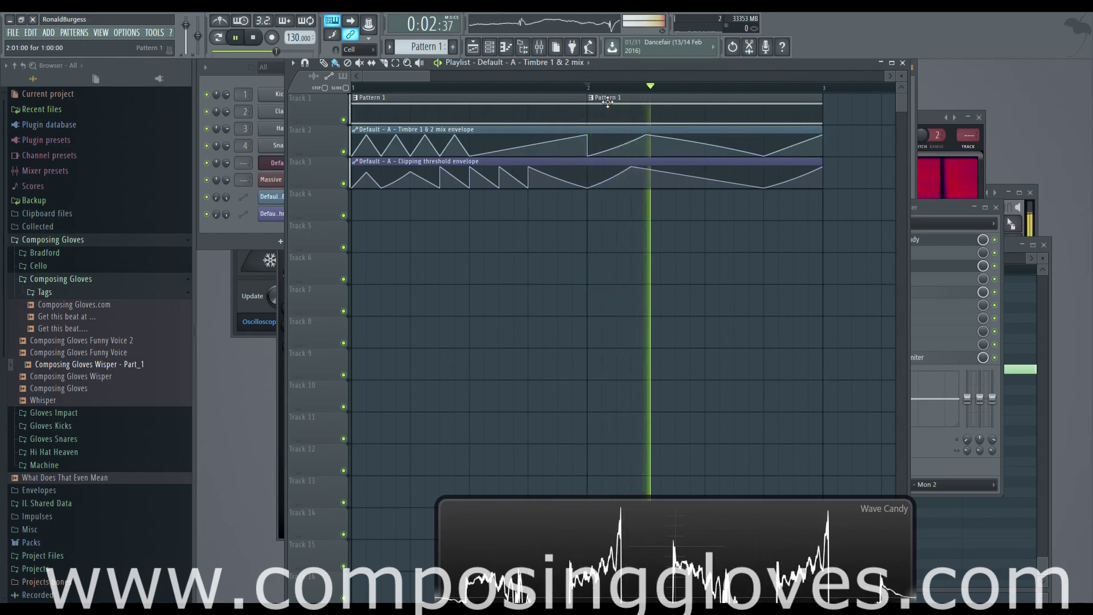
pyautogui.press('space')
pyautogui.press('space')
pyautogui.press('space')
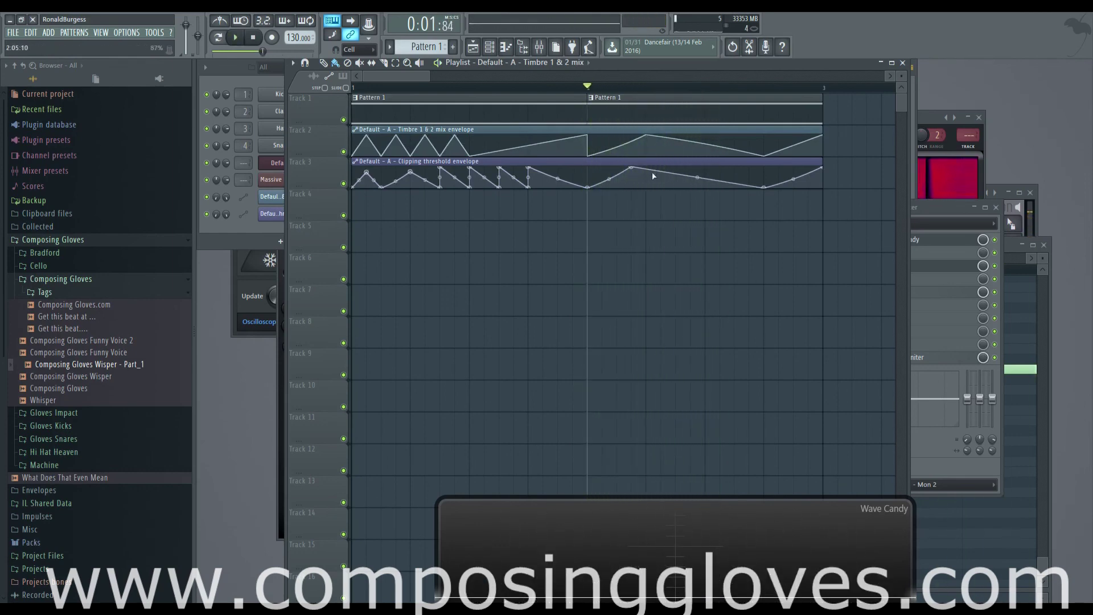
# - Add alternating low and high points to the long falling slope in bar 2 of the clipping threshold envelope, forming a zigzag, and play it
pyautogui.moveTo(653, 176); pyautogui.dragTo(735, 188)
pyautogui.click(705, 184)
pyautogui.press('space')
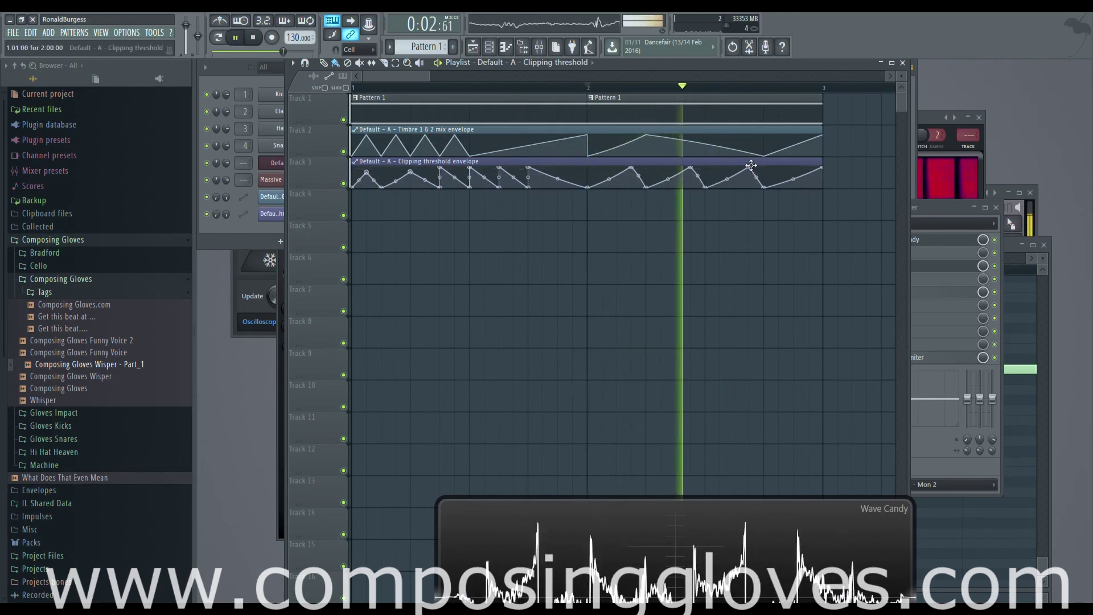
pyautogui.press('space')
# - Bring the Default synth's window in front of the playlist
pyautogui.scroll(-2, 592, 154)
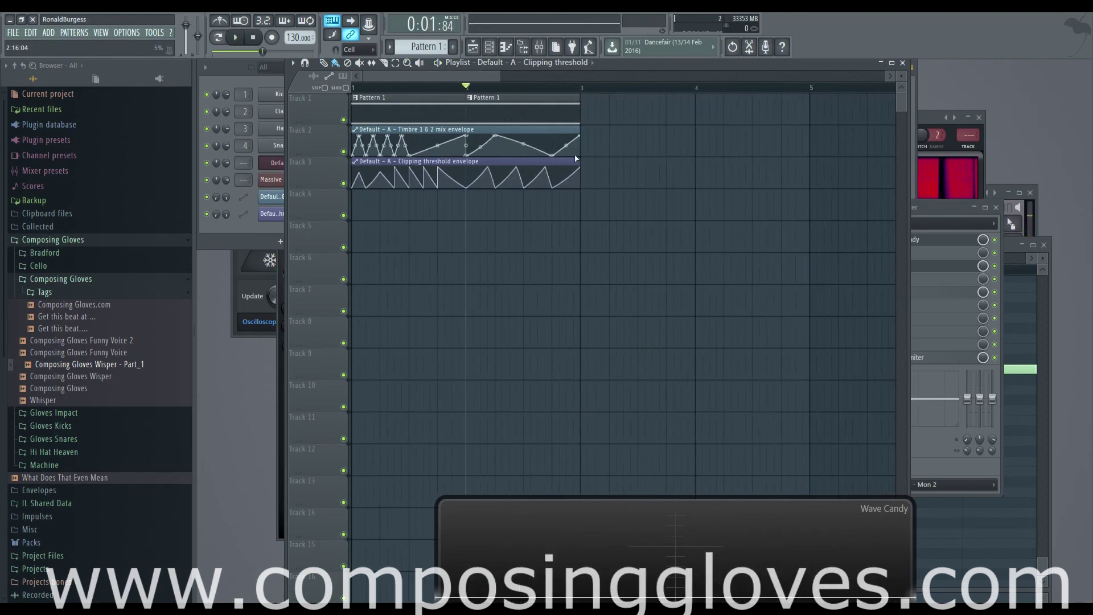
pyautogui.click(940, 165)
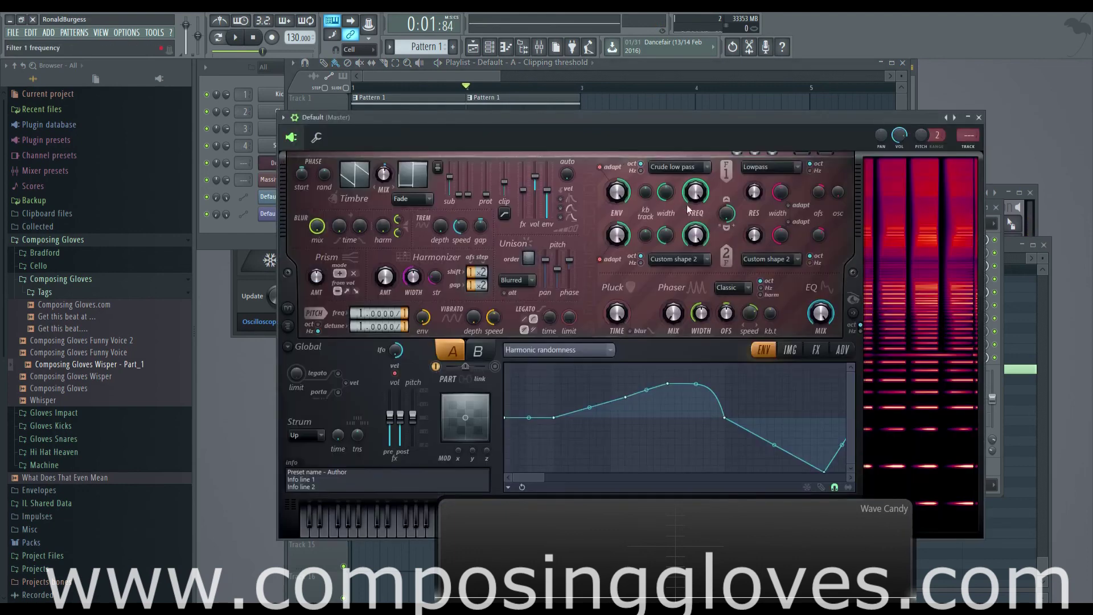